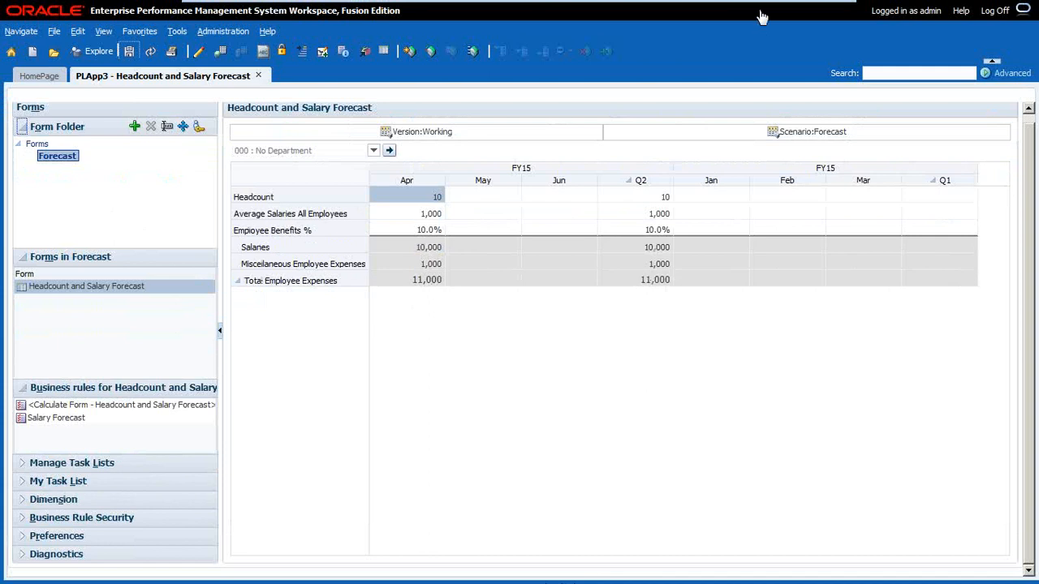
Switch to Essbase Administration Services and clear all data from the Plan1 database of PLApp3
key(alt+Tab)
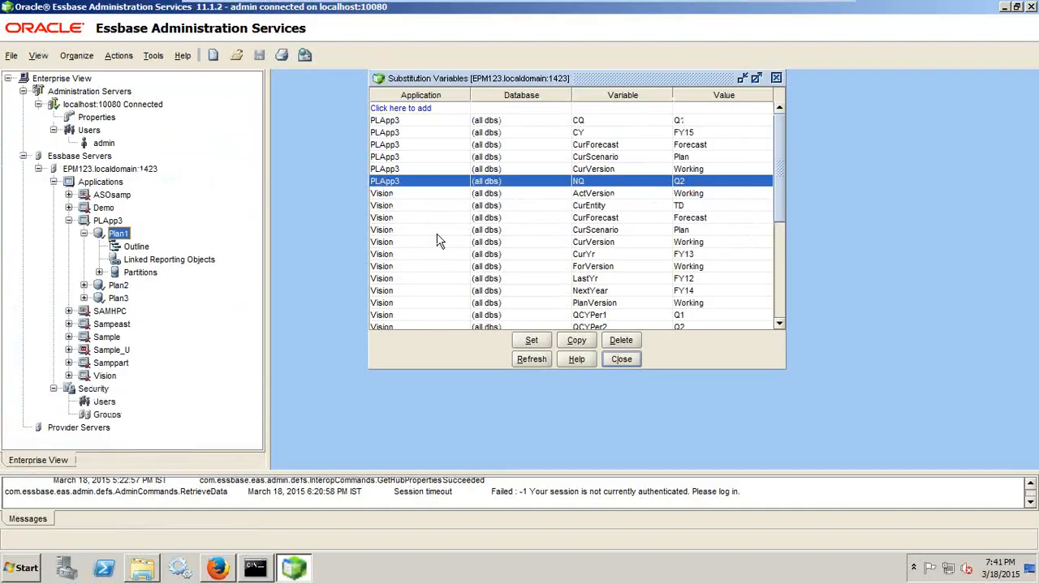
right_click(112, 233)
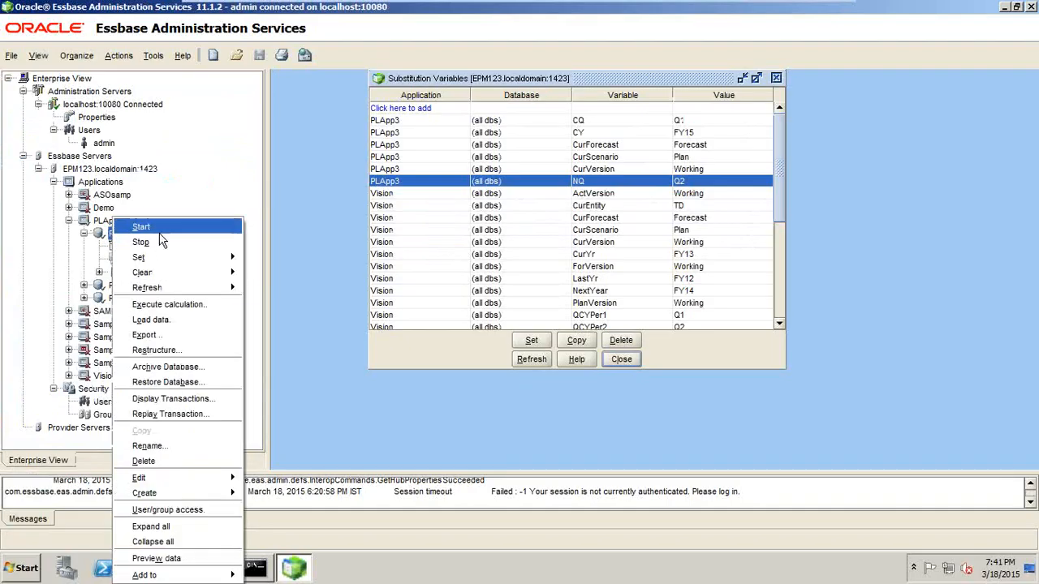
mouse_move(164, 269)
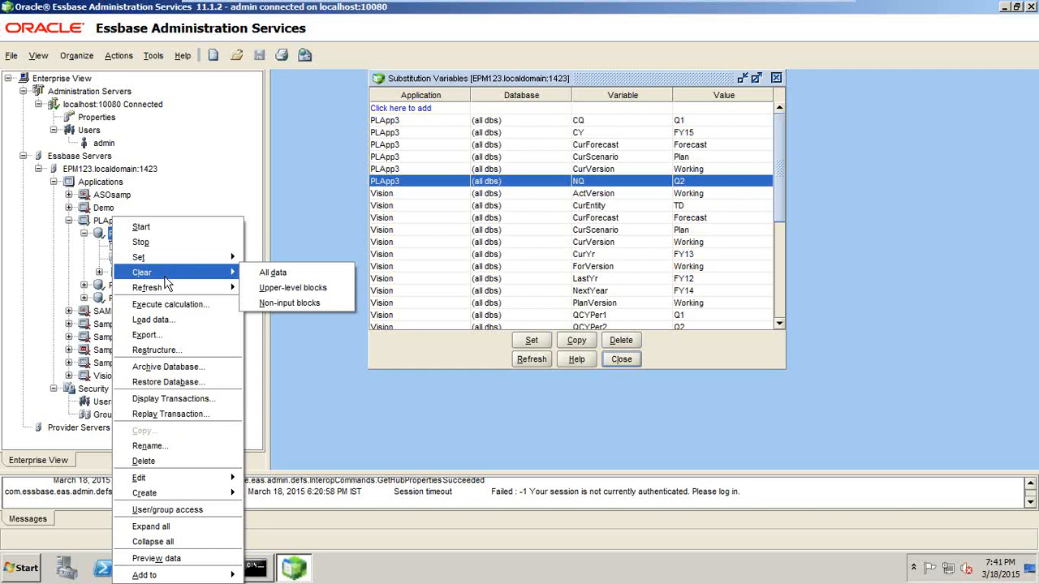
click(276, 272)
click(566, 328)
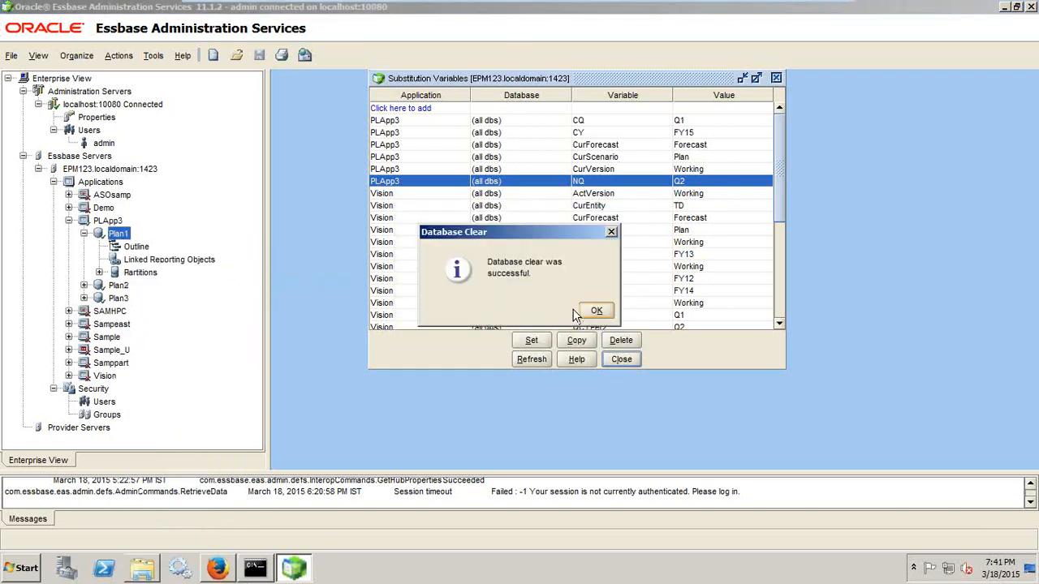
click(591, 308)
Back in the Headcount and Salary Forecast form, enter April headcount 10, average salaries 1,000 and employee benefits 0.1, and save the form
key(alt+Tab)
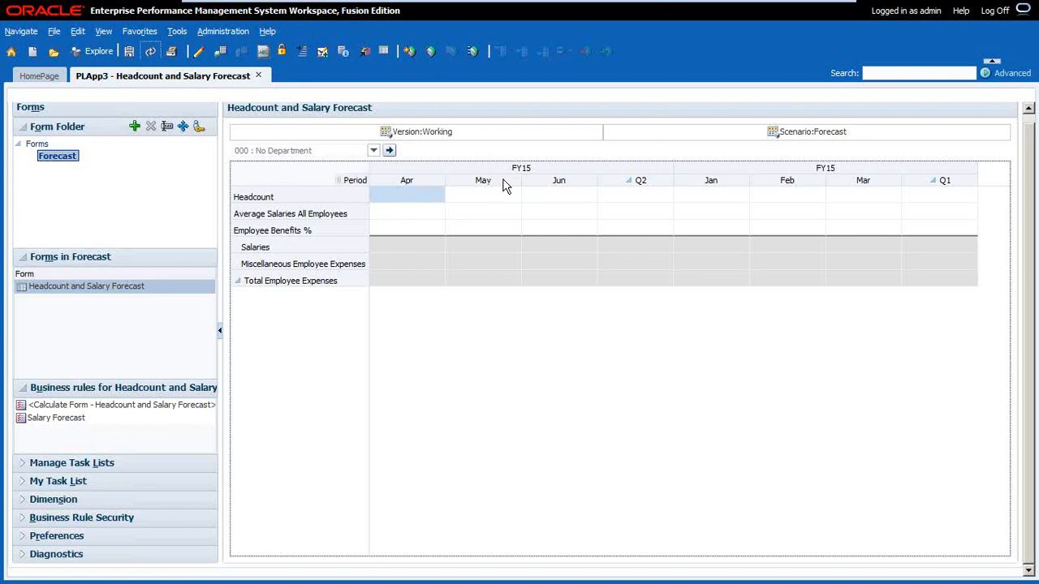
click(407, 198)
text(10)
key(Return)
text(1,000)
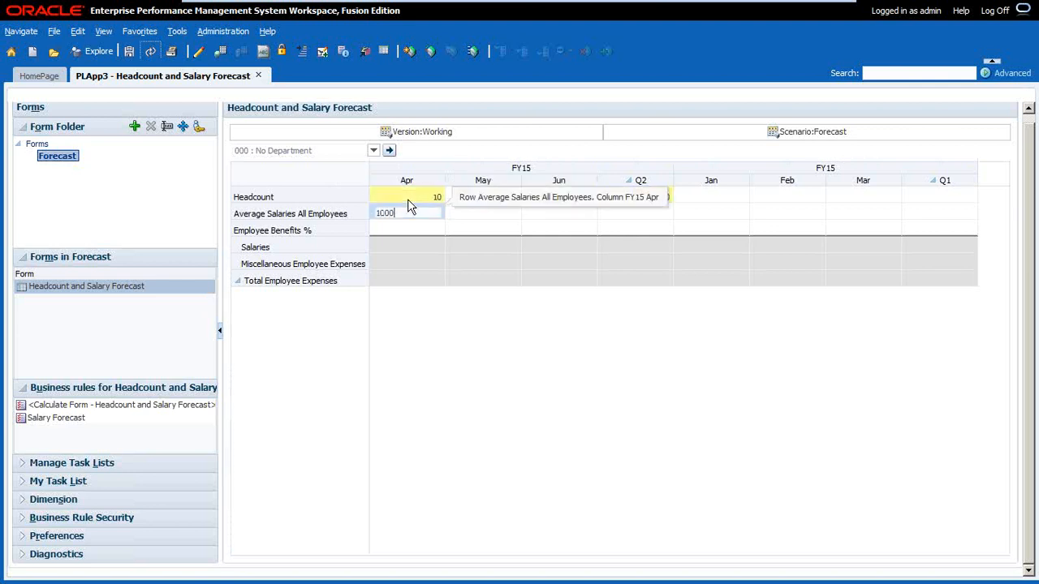
key(Return)
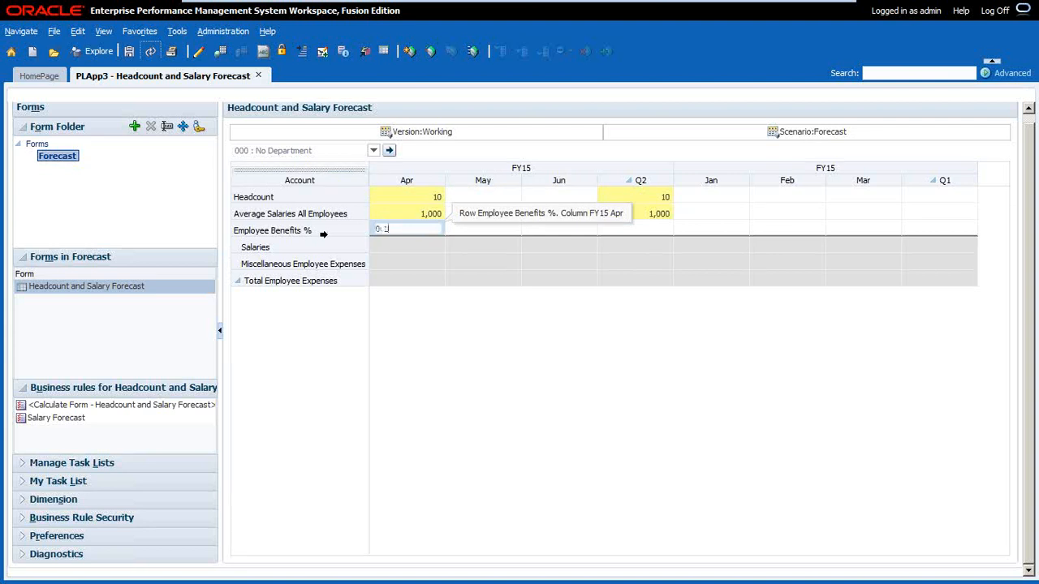
text(0.1)
key(Return)
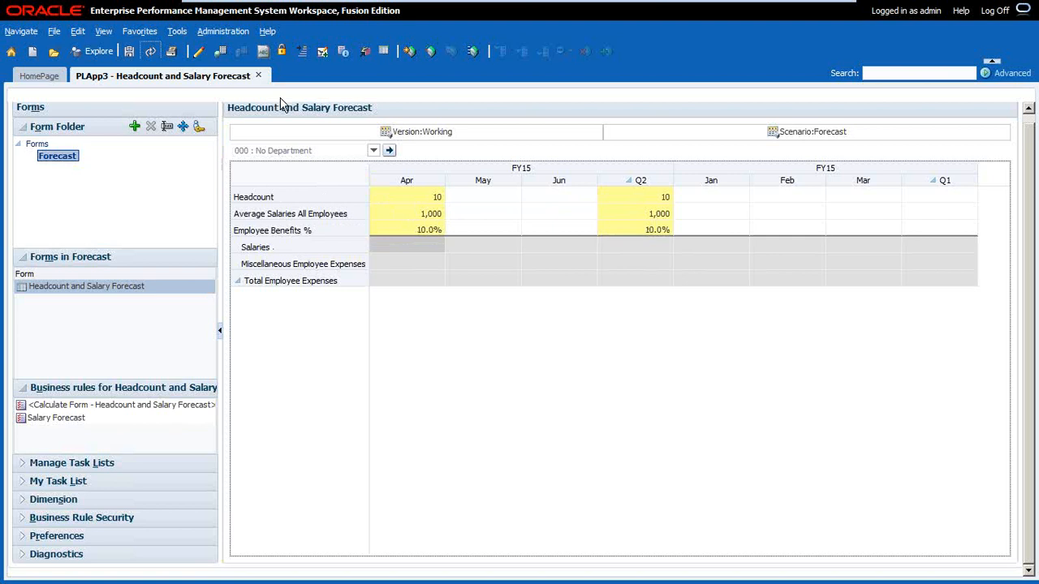
click(129, 52)
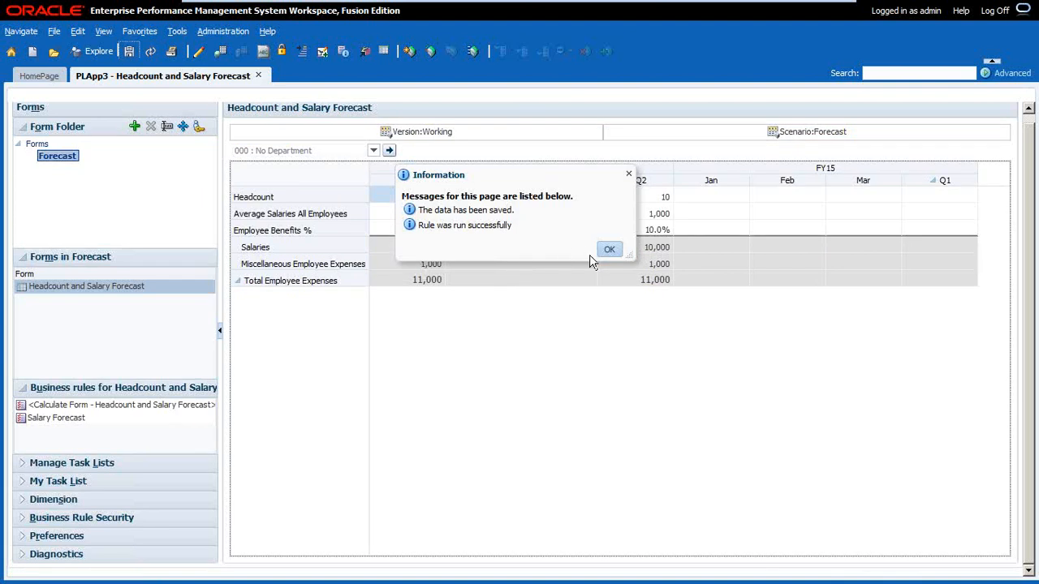
click(605, 251)
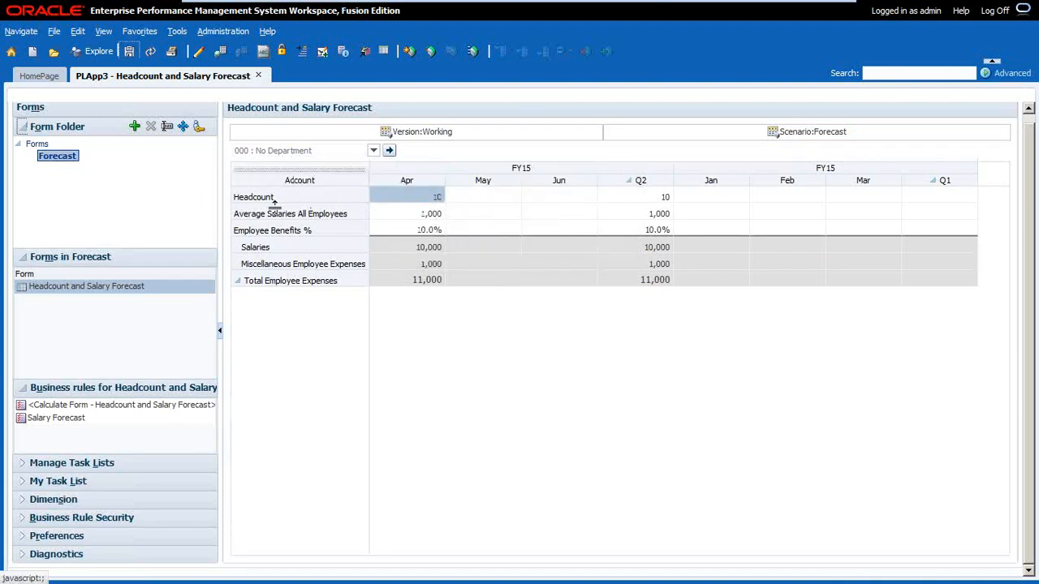
Examine the April salaries, headcount, average salary, benefits percentage and total employee expenses cells to see how the totals are derived
click(413, 248)
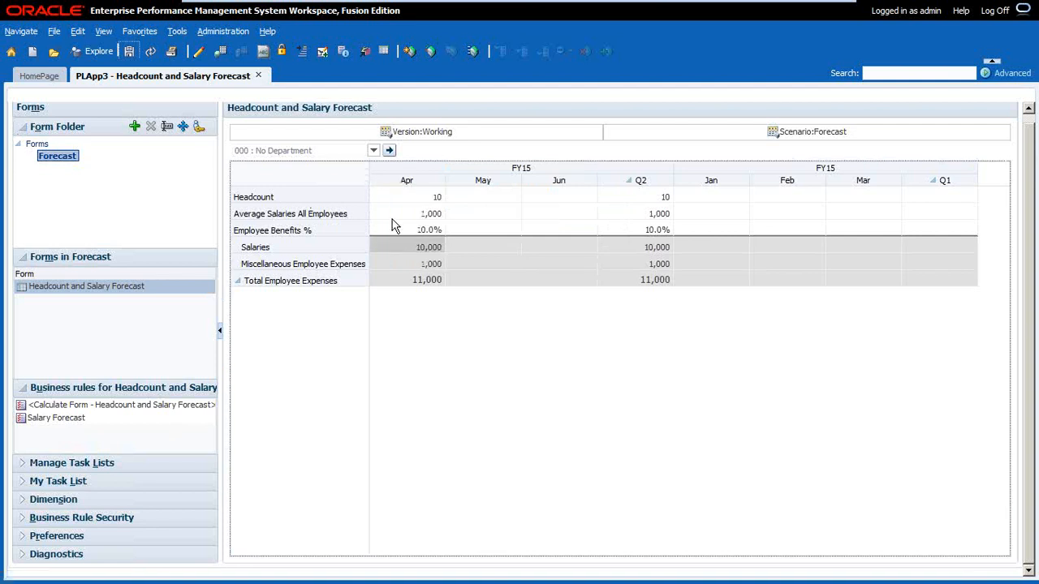
click(419, 197)
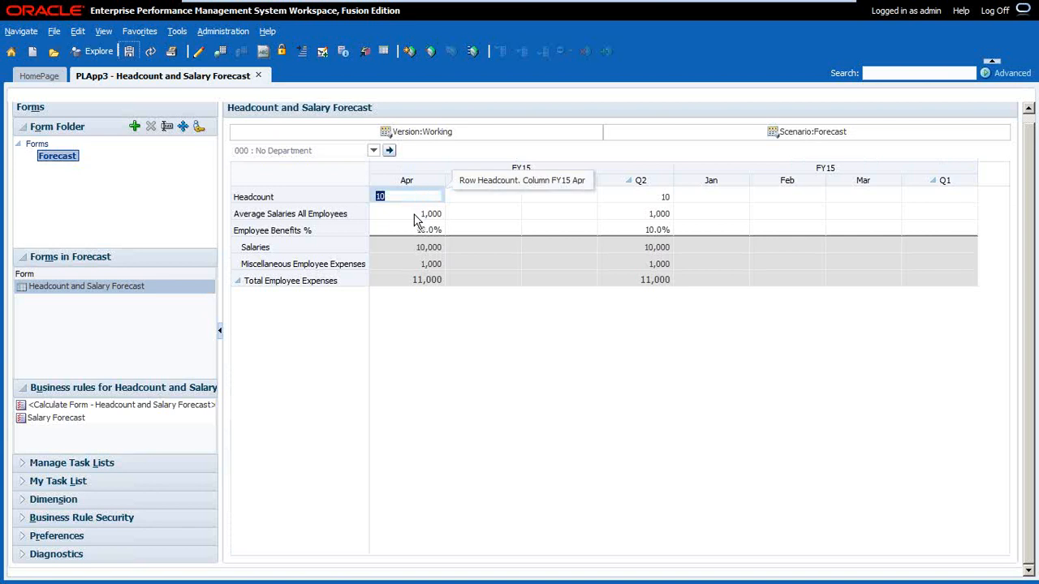
click(414, 215)
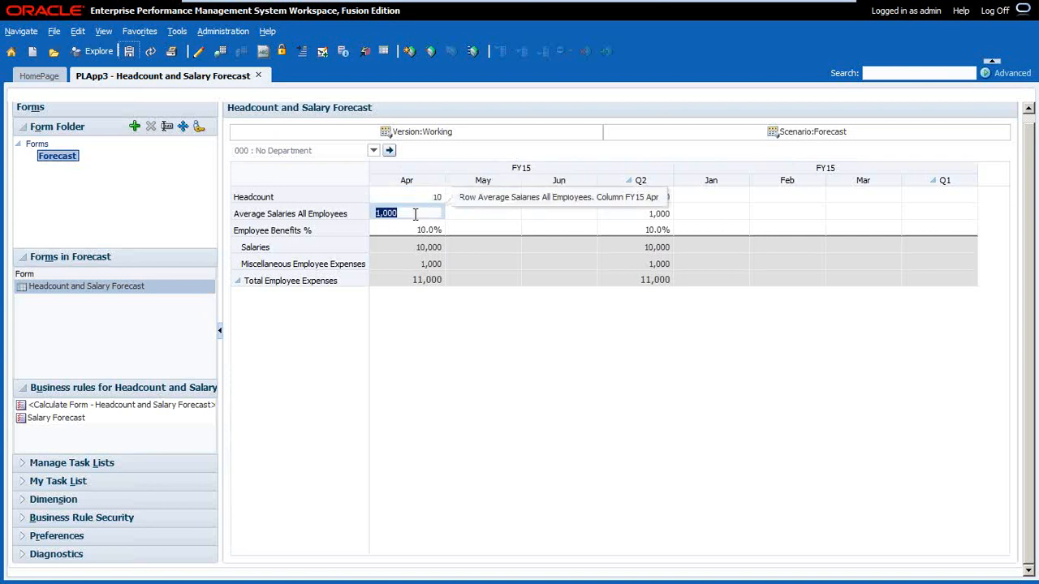
click(421, 233)
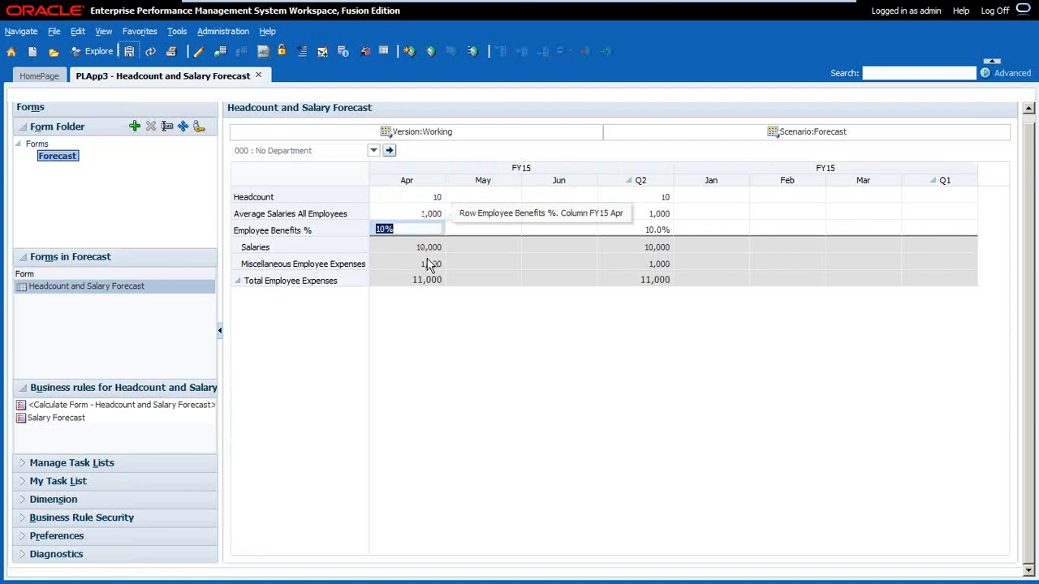
click(410, 284)
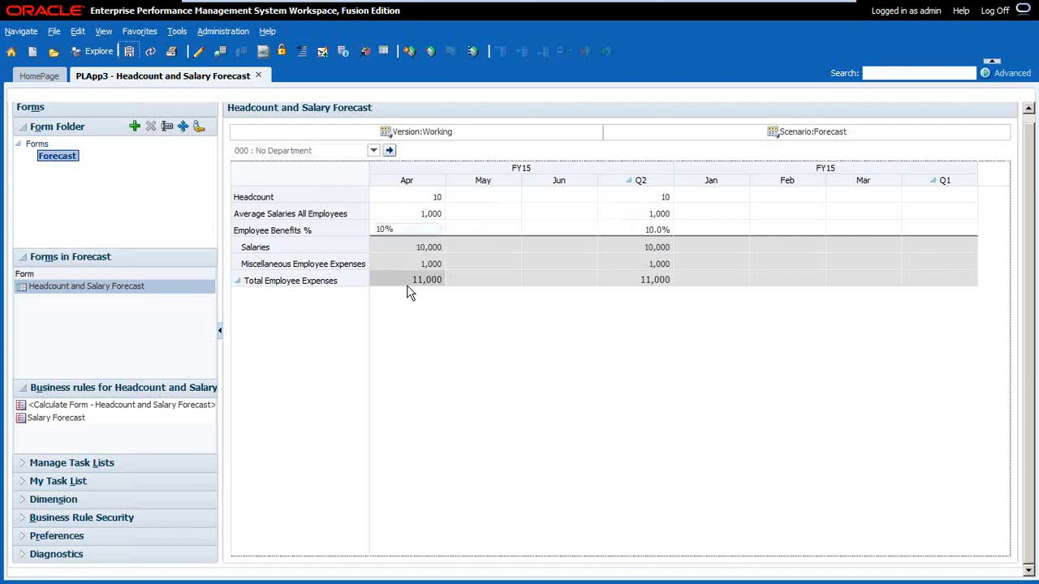
Enter May headcount 12, average salaries 1,000 and employee benefits 20%, and save the form so the Salary Forecast rule runs
click(471, 199)
text(12)
key(Return)
text(1,000)
key(Return)
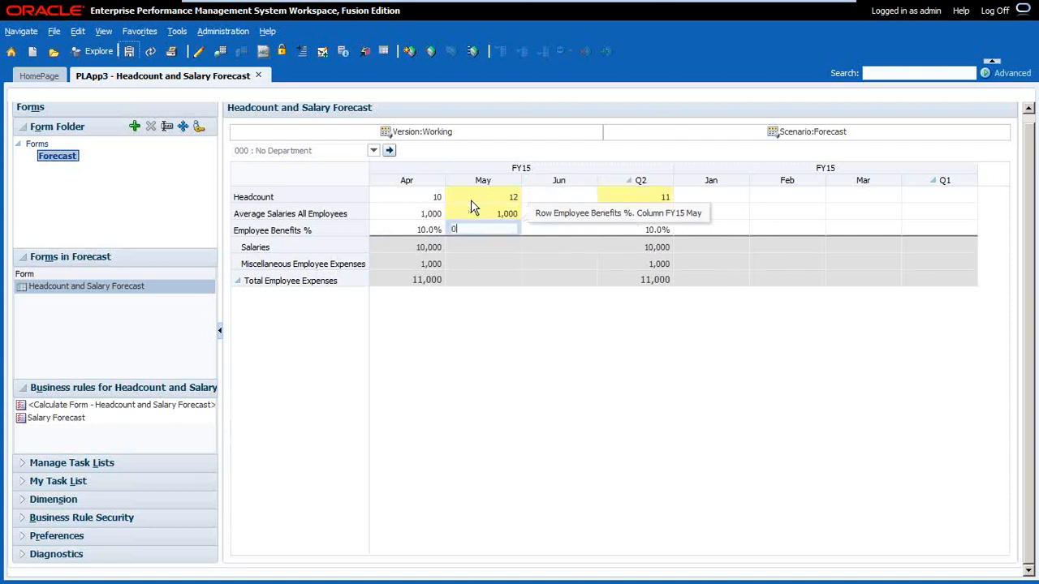
key(Return)
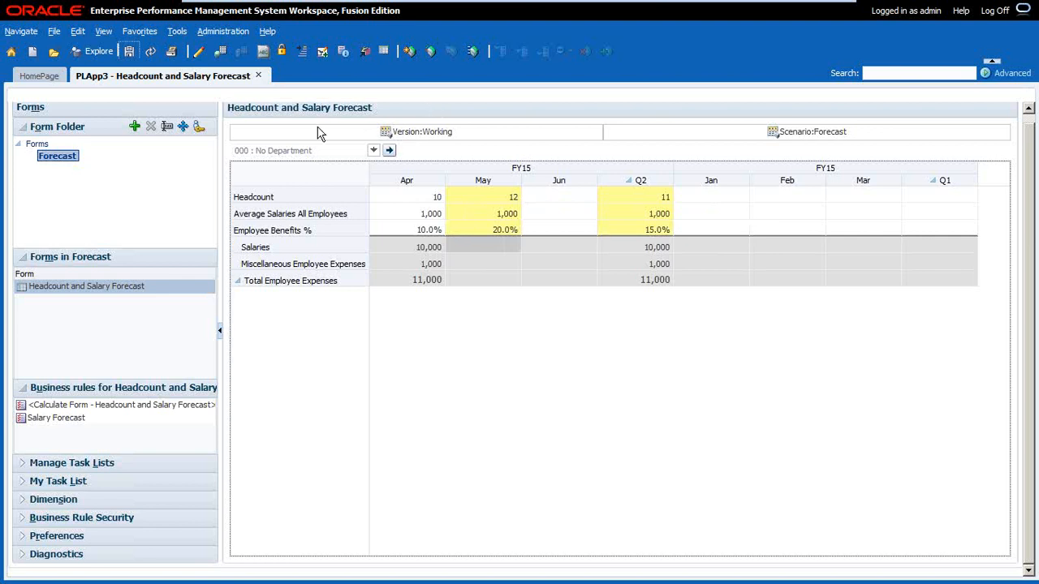
click(132, 50)
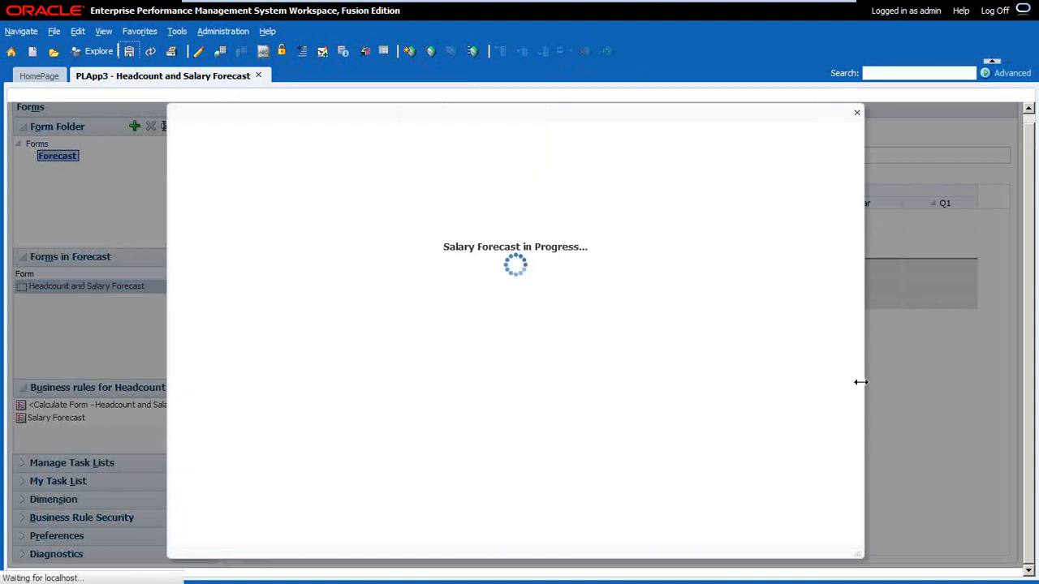
click(794, 534)
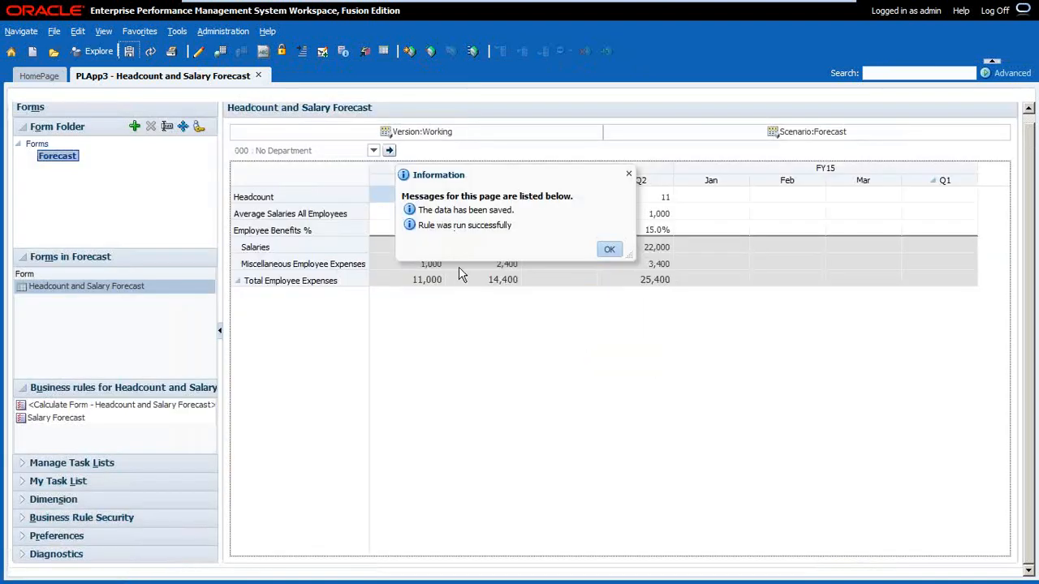
click(609, 250)
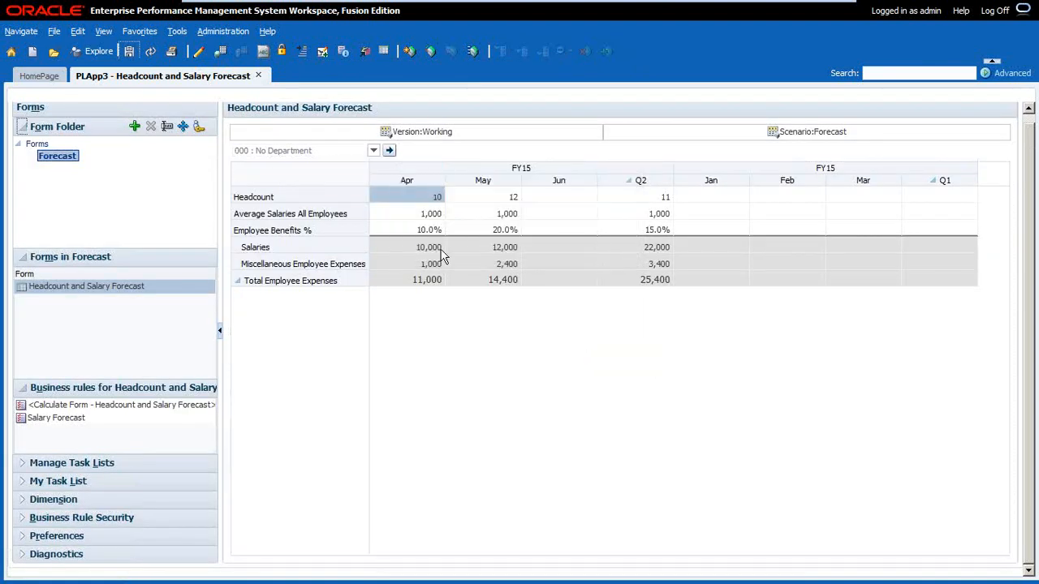
click(492, 248)
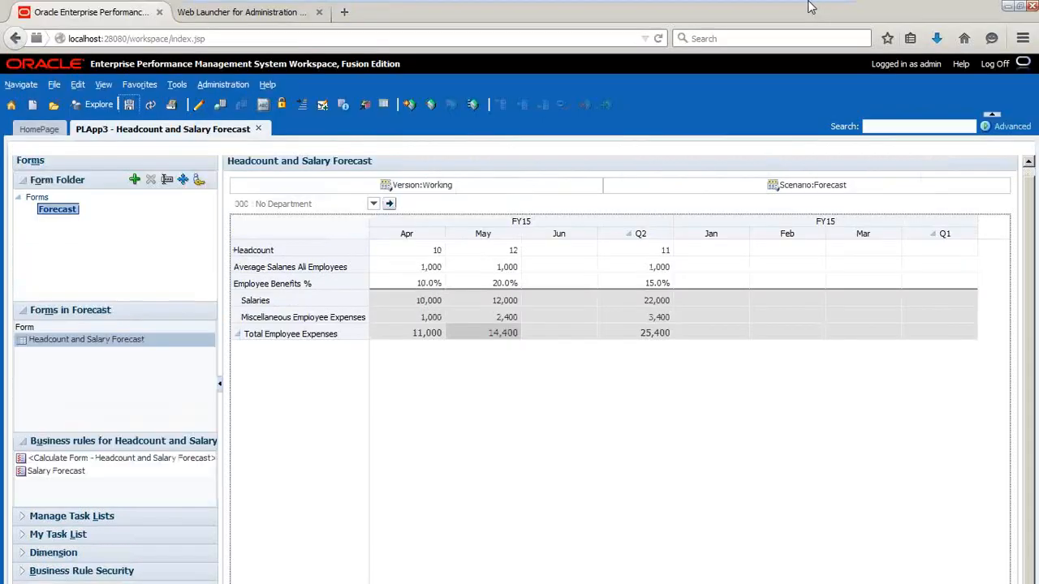
Switch to the PowerPoint presentation and start the slide show at slide 3, the salary forecasting script
click(801, 9)
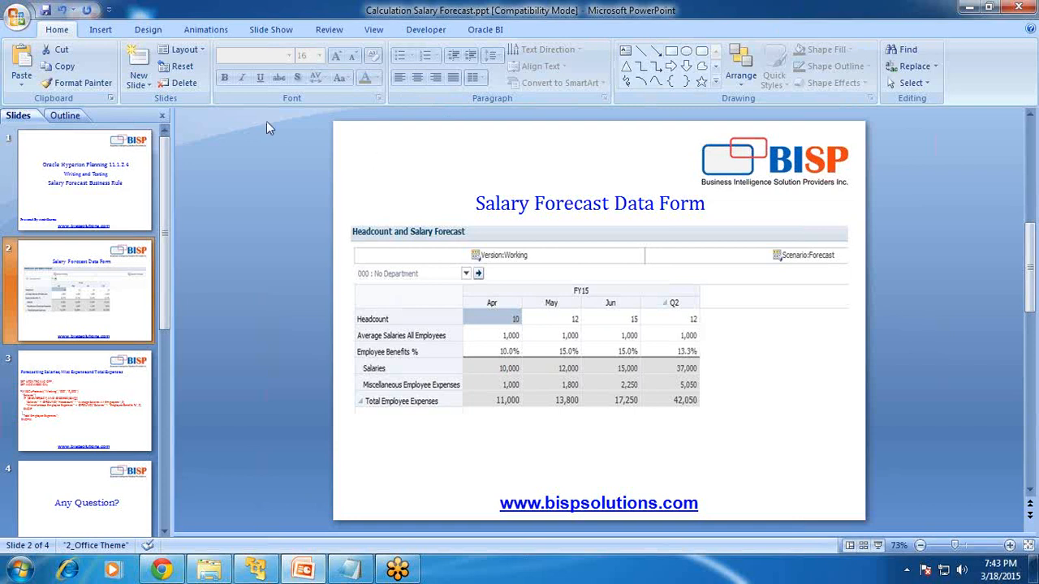
click(78, 400)
key(shift+F5)
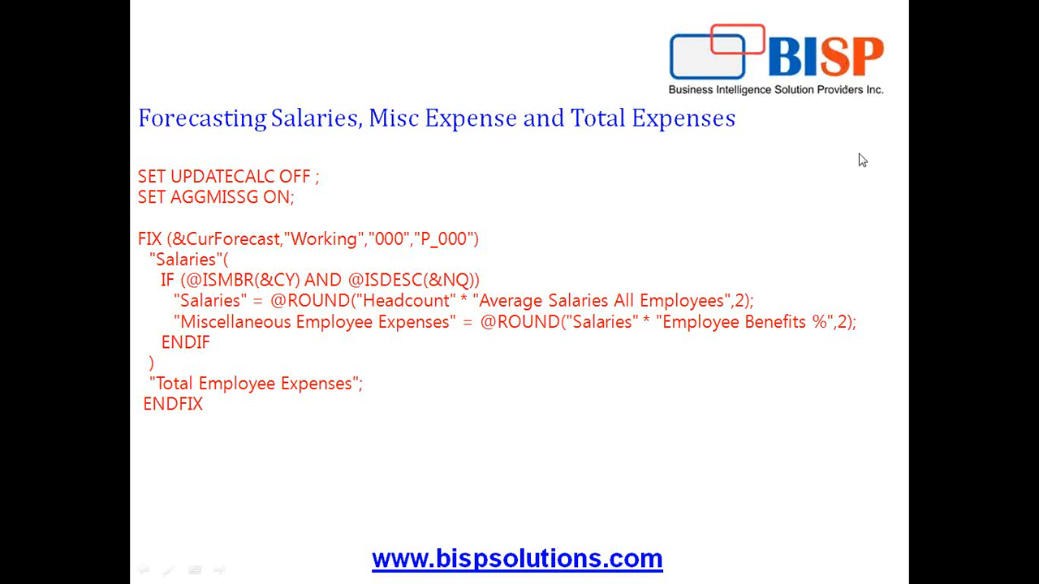
click(737, 137)
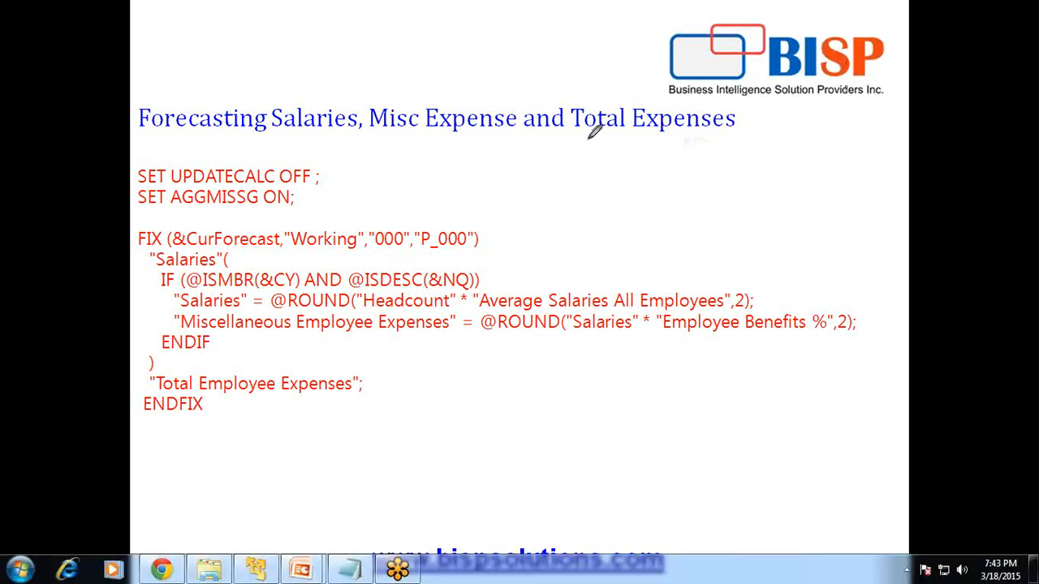
Mark up the script with the pen, covering the SET commands, the FIX block and the terms of the Salaries formula
mouse_move(129, 164)
mouse_down()
mouse_move(129, 175)
mouse_move(232, 207)
mouse_move(329, 198)
mouse_move(336, 139)
mouse_move(120, 146)
mouse_up()
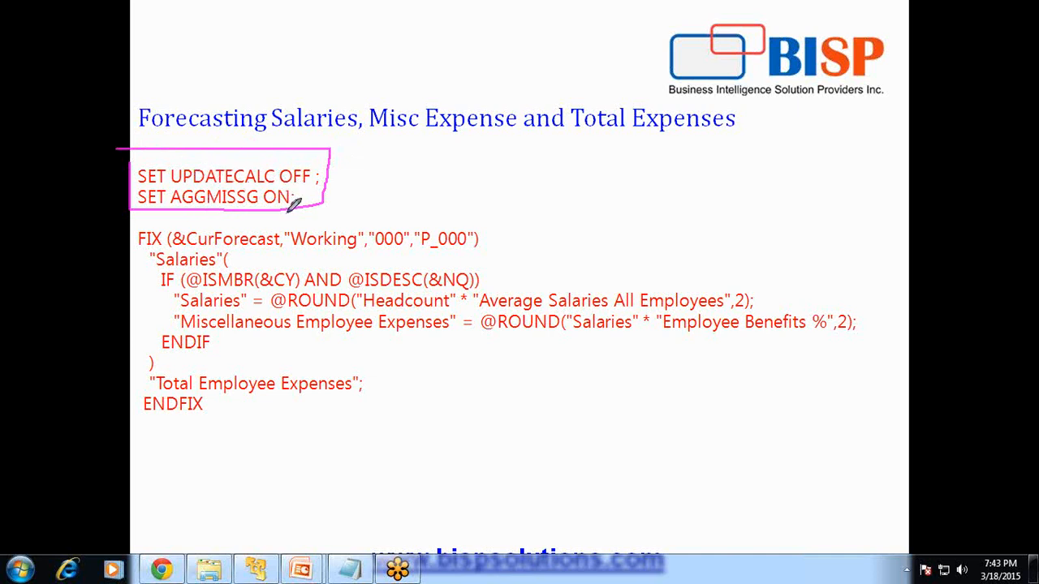
mouse_move(134, 239)
mouse_down()
mouse_move(103, 240)
mouse_move(102, 350)
mouse_move(135, 353)
mouse_up()
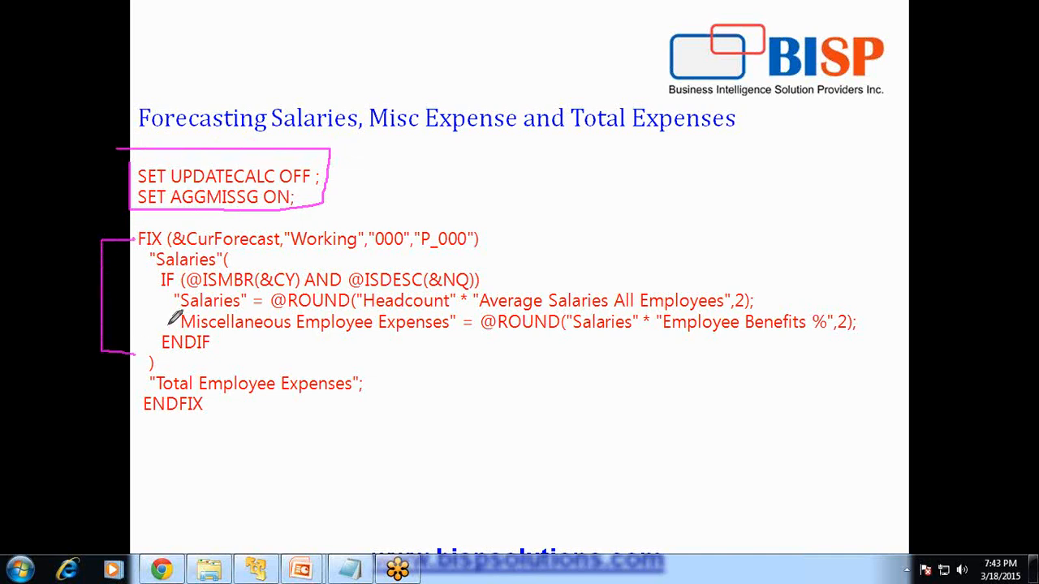
drag(173, 309, 244, 309)
drag(351, 309, 748, 309)
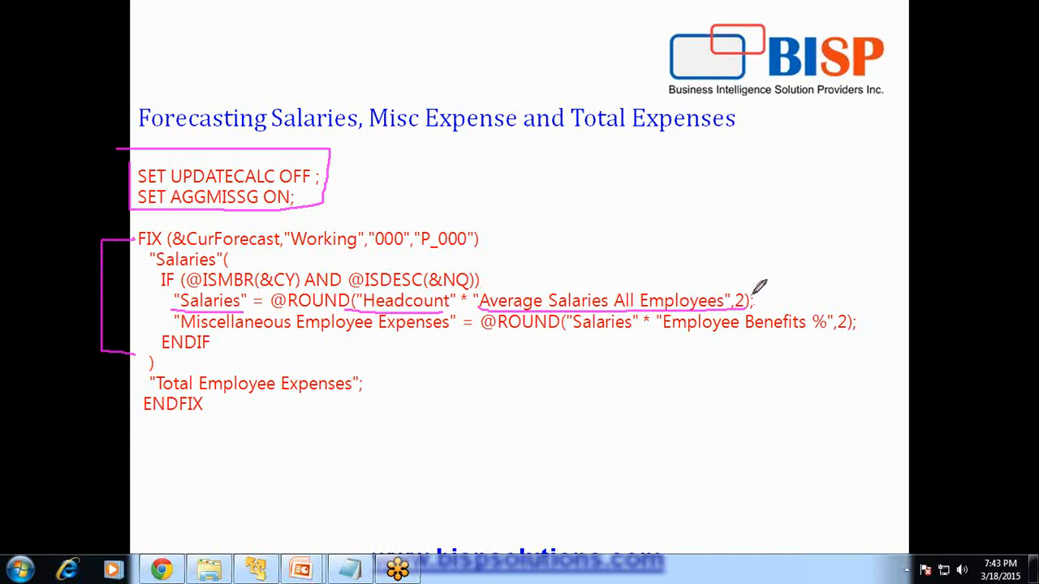
drag(740, 292, 755, 293)
mouse_move(279, 300)
mouse_down()
mouse_move(236, 300)
mouse_move(263, 304)
mouse_up()
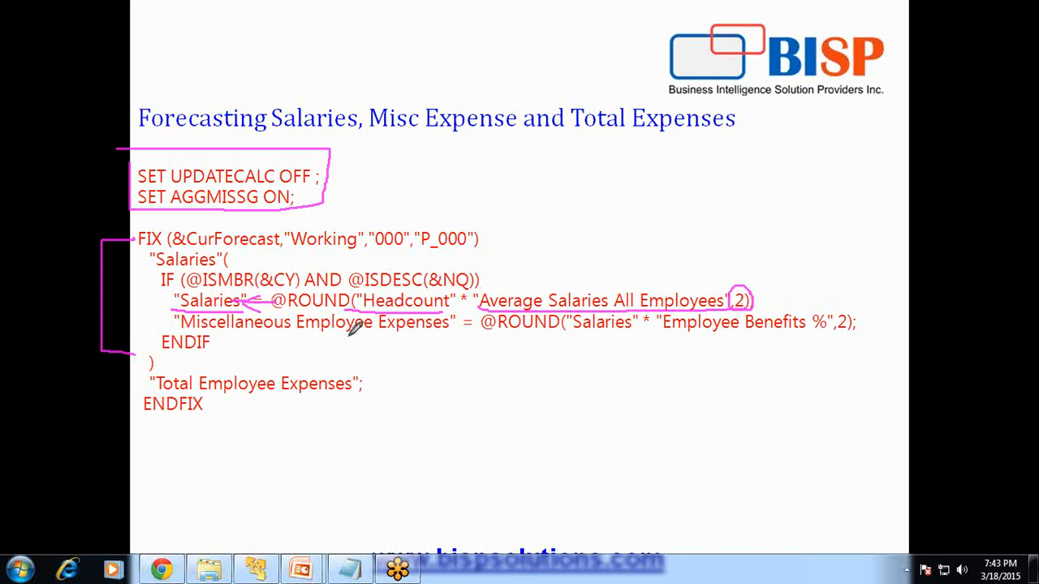
Underline Miscellaneous Employee Expenses and its Salaries and Employee Benefits % terms, and bracket the two formula lines
drag(175, 331, 432, 339)
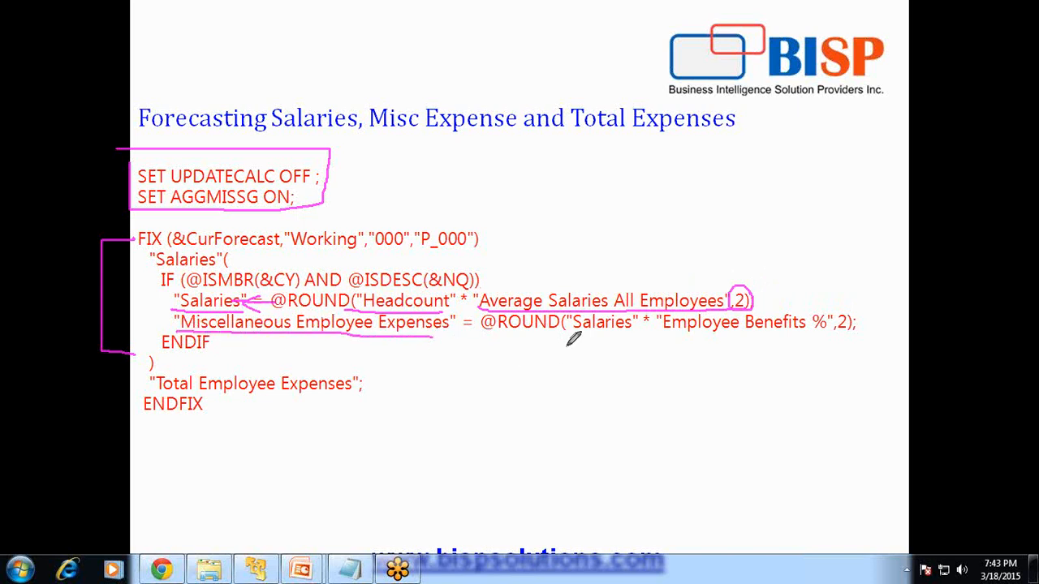
drag(569, 336, 822, 332)
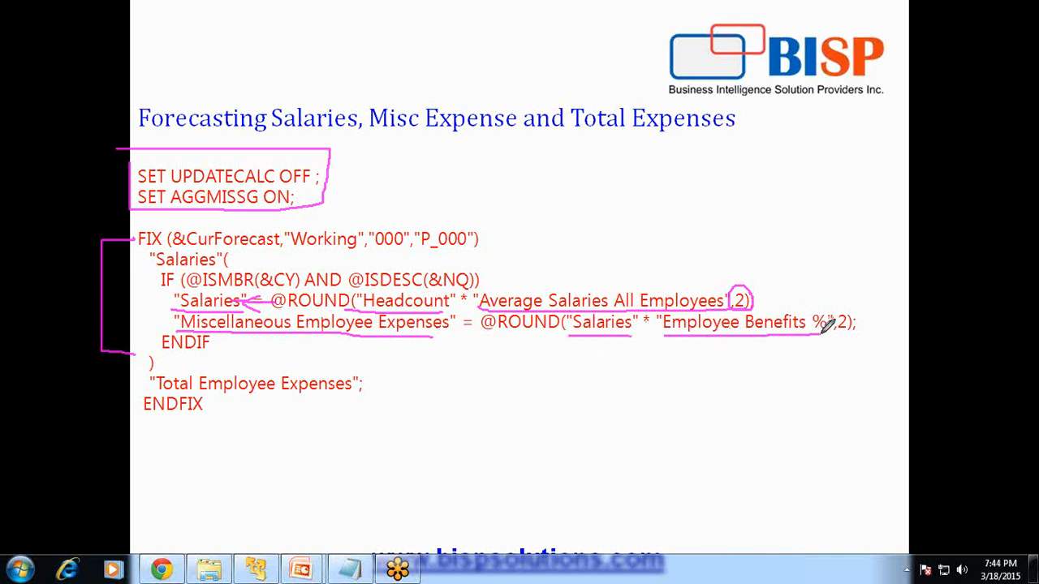
mouse_move(189, 299)
mouse_down()
mouse_move(140, 300)
mouse_move(139, 325)
mouse_move(157, 325)
mouse_up()
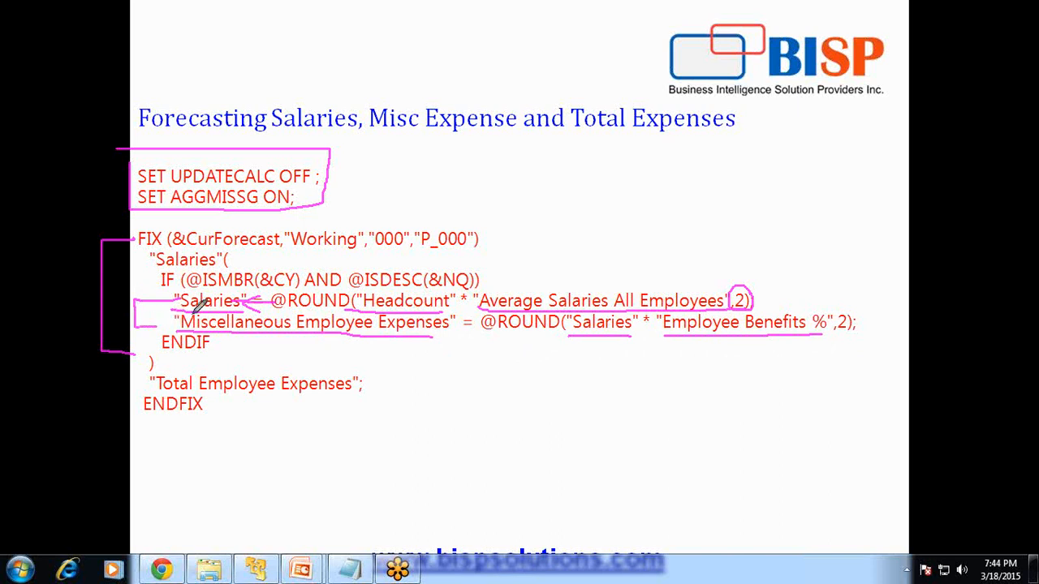
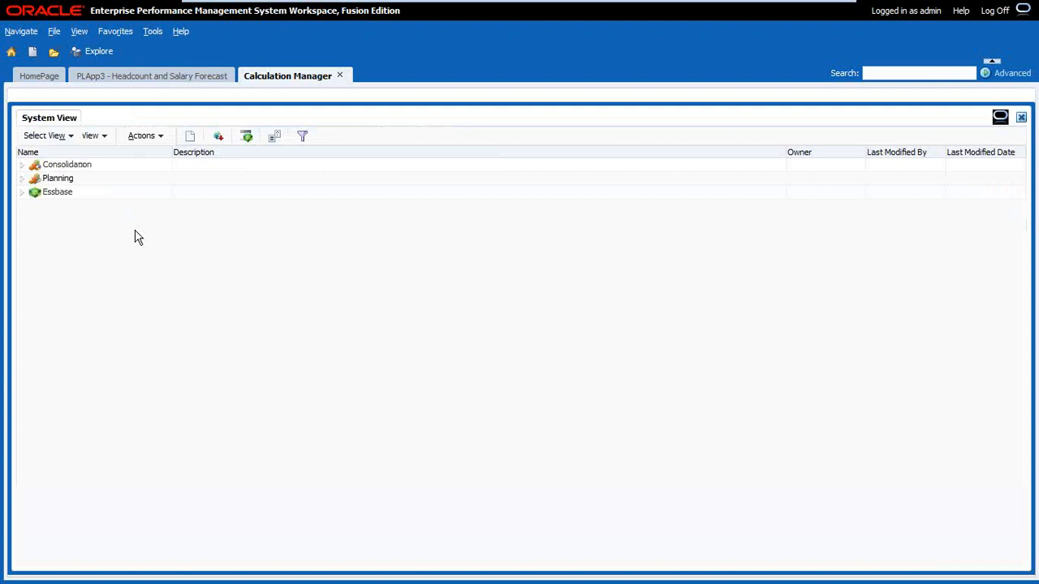
Expand the Planning application PLApp3 down to the rules of plan type Plan1
click(24, 180)
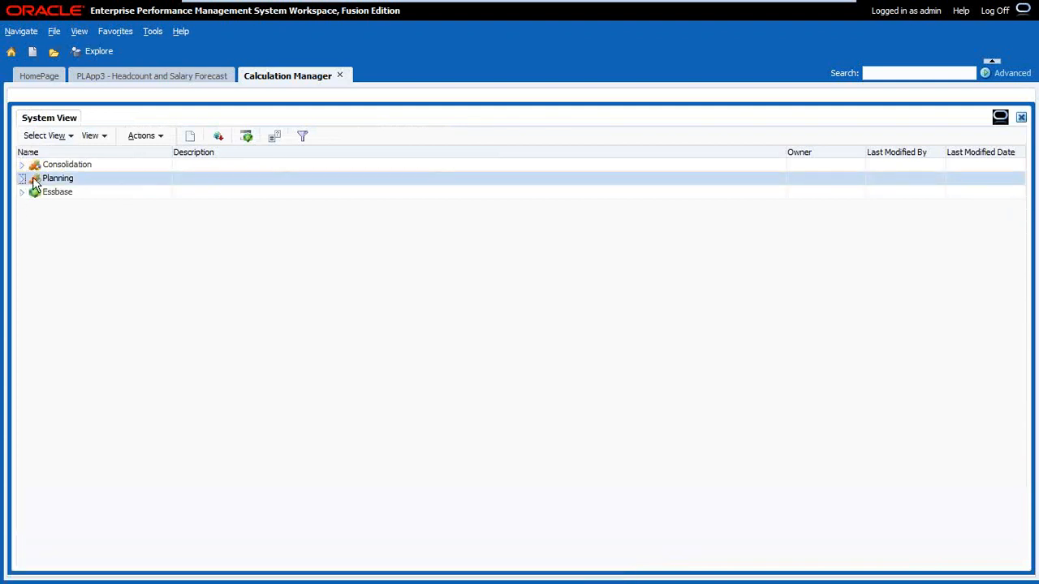
click(23, 180)
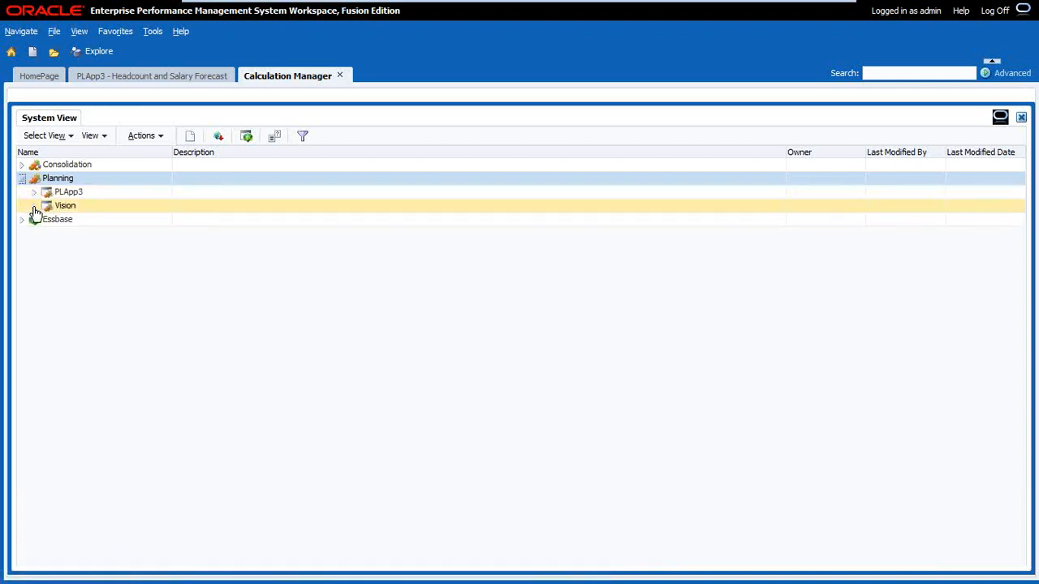
click(33, 192)
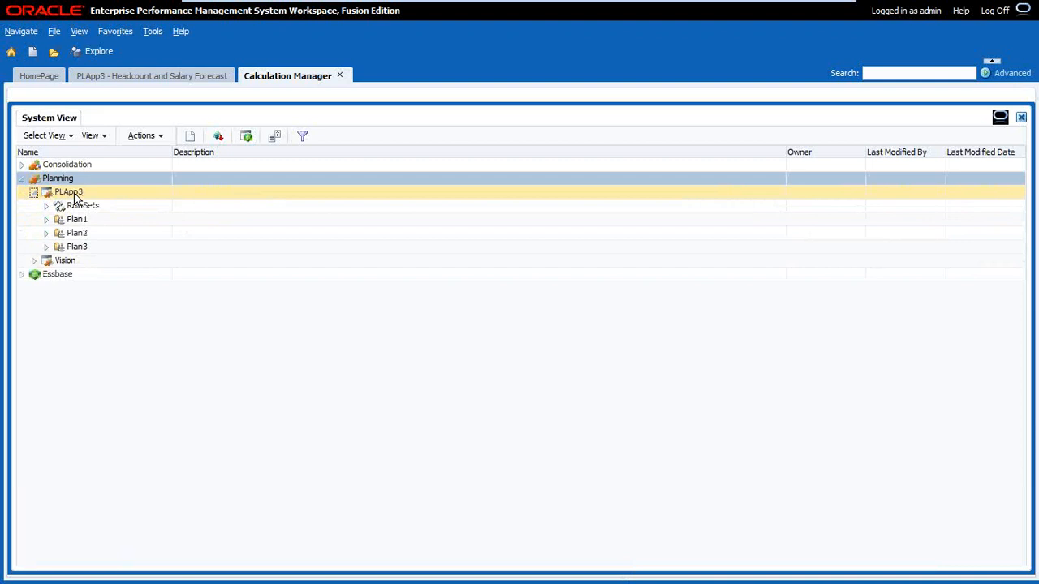
click(46, 219)
click(59, 234)
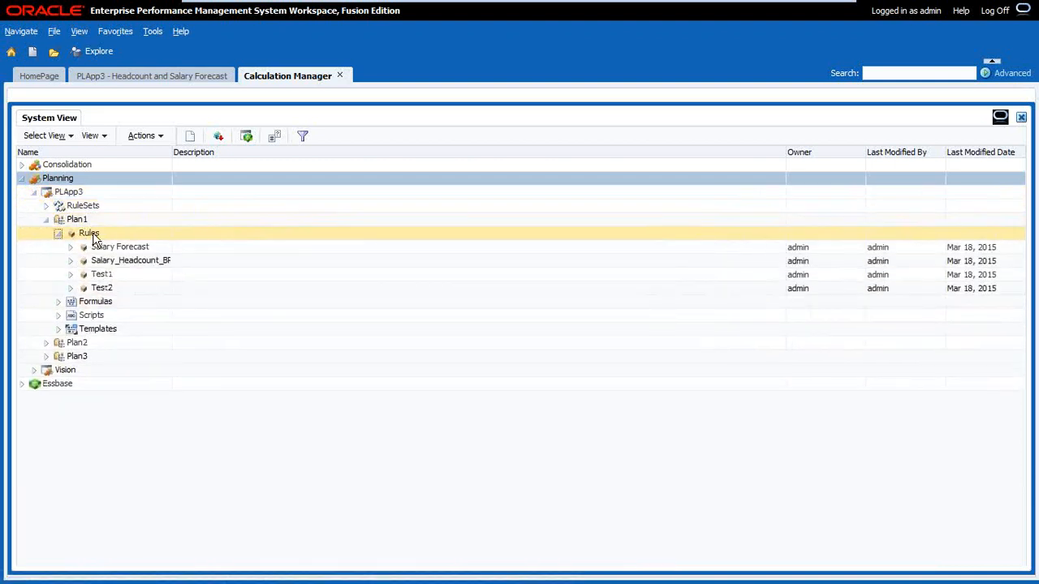
Create a new rule named Test_Salary_Forecast for Planning application PLApp3 and plan type Plan1
right_click(95, 237)
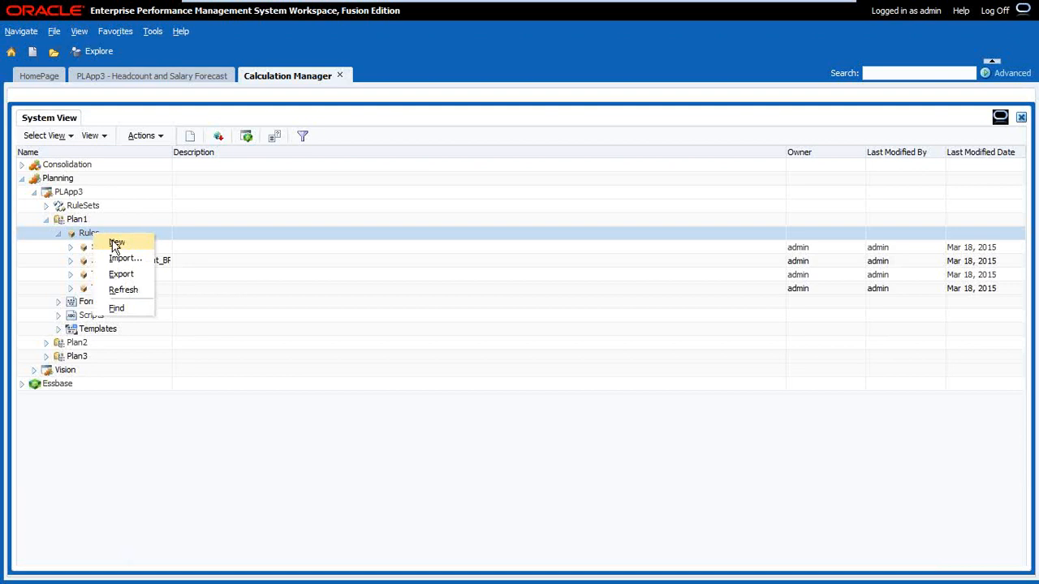
click(114, 244)
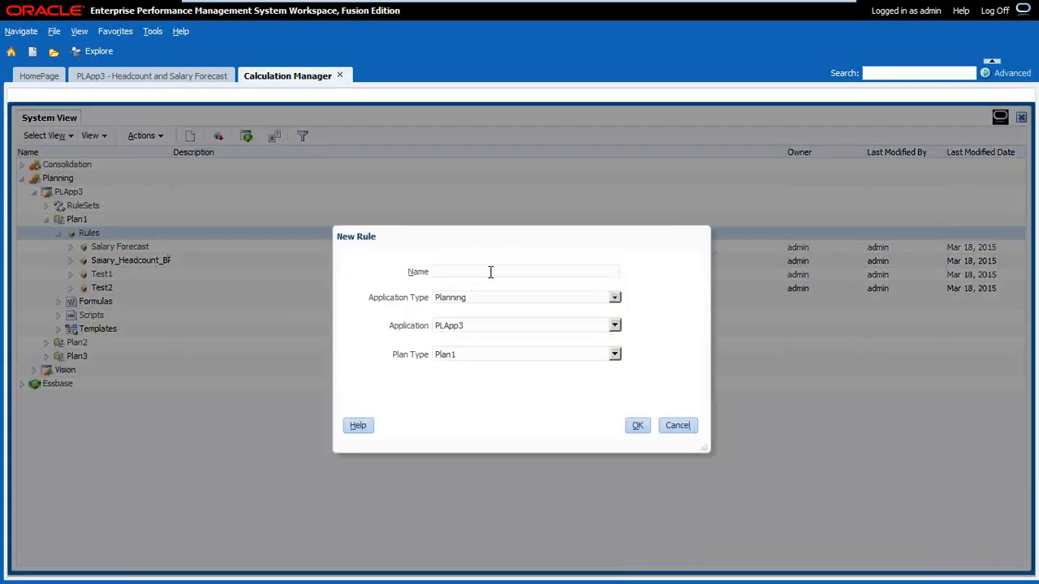
text(Salas)
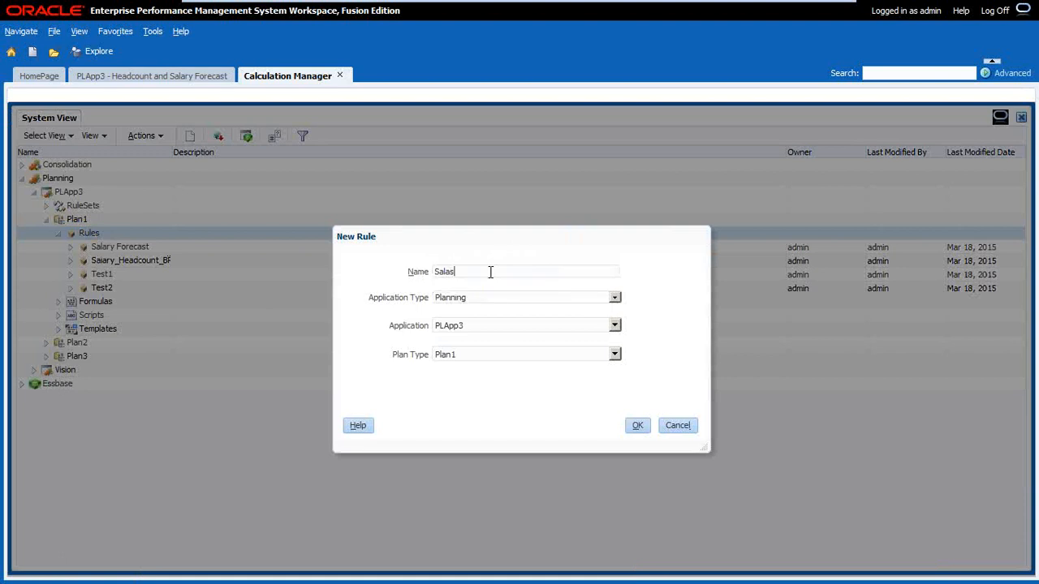
key(BackSpace)
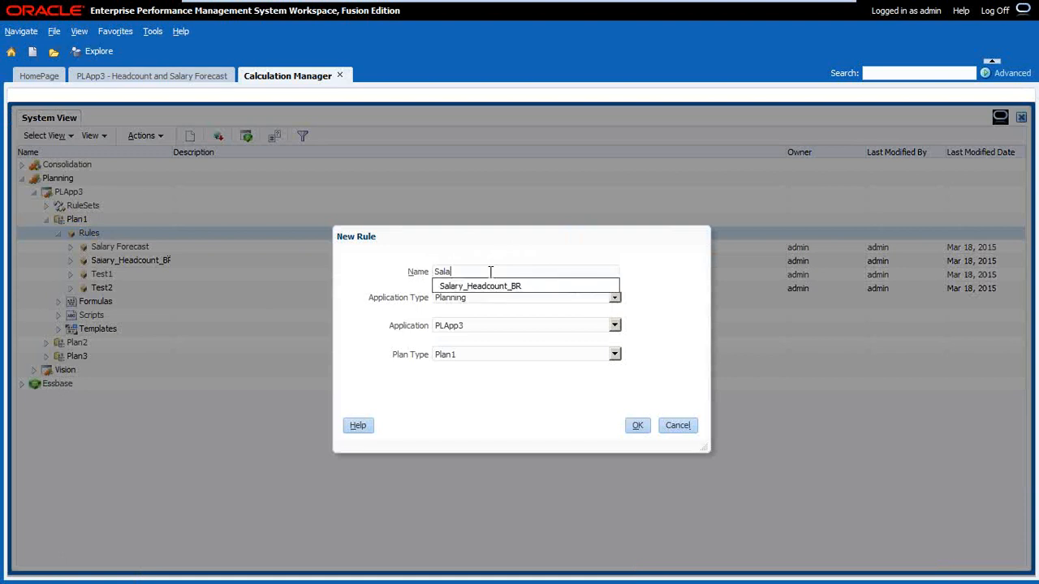
text(ry_Fbr)
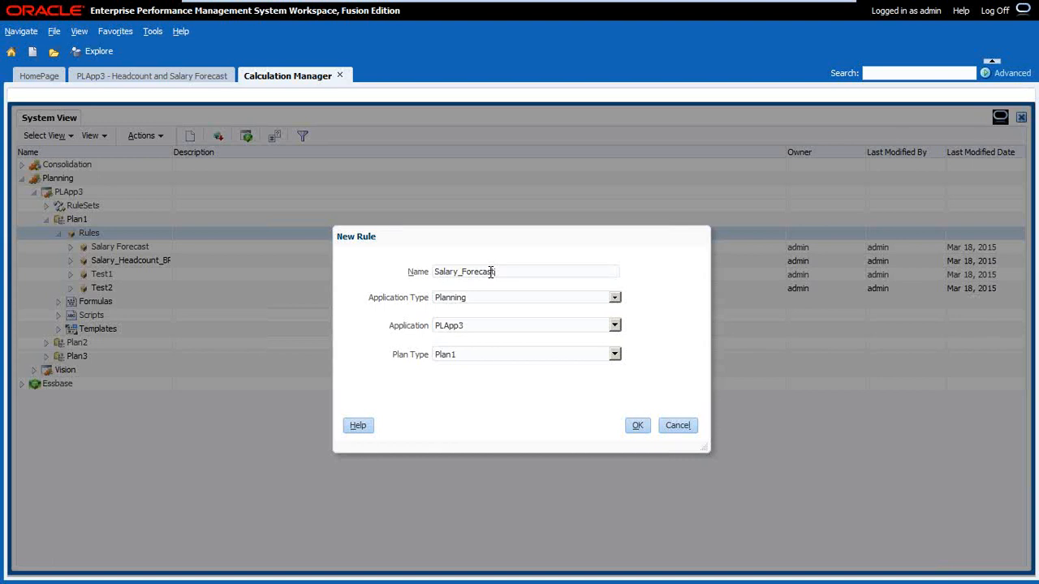
key(Home)
text(Test_)
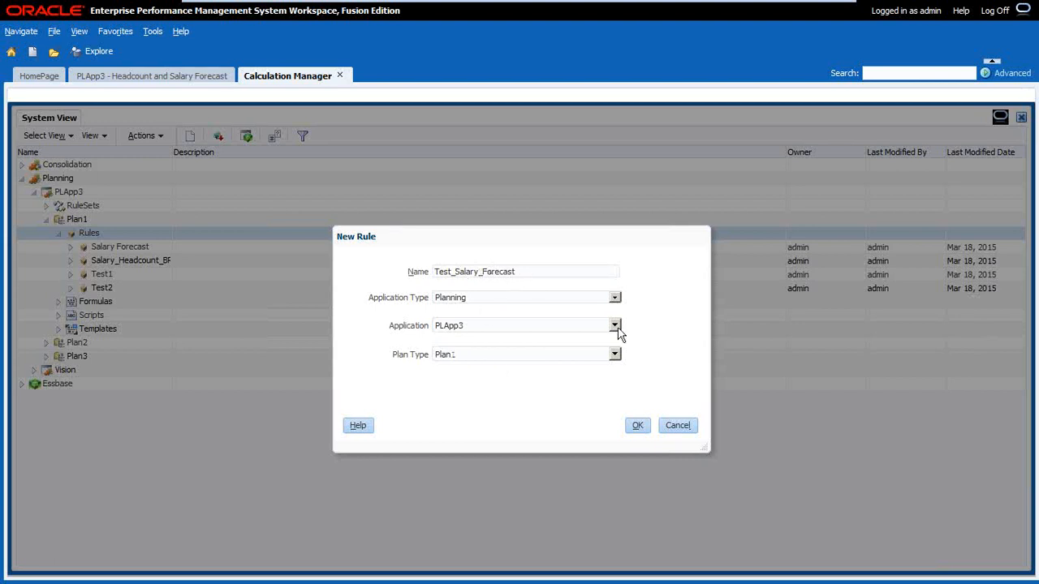
click(638, 423)
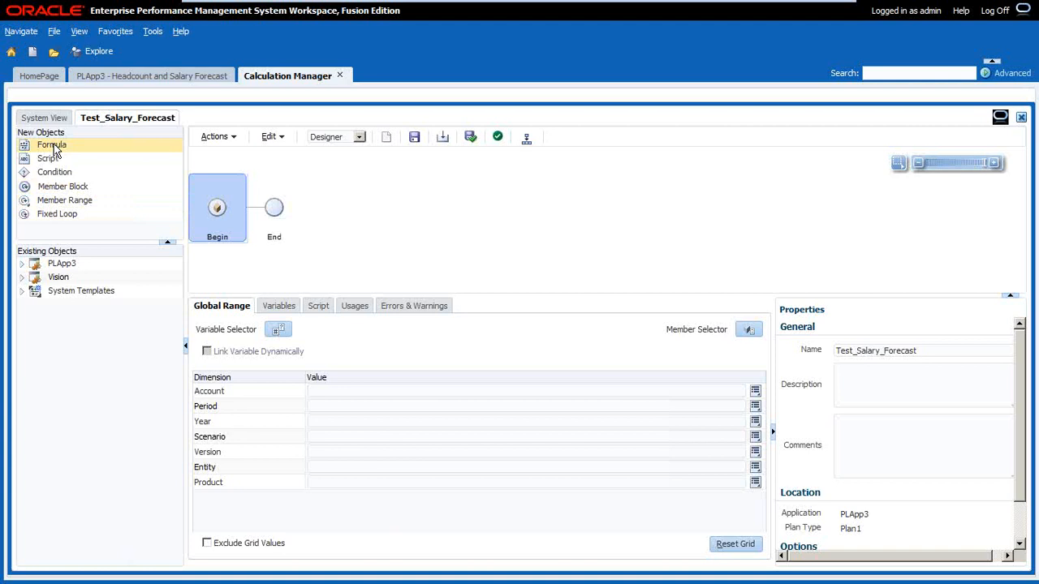
Insert a Formula object between Begin and End in the rule flow, with its statement type set to Formula
drag(53, 148, 255, 208)
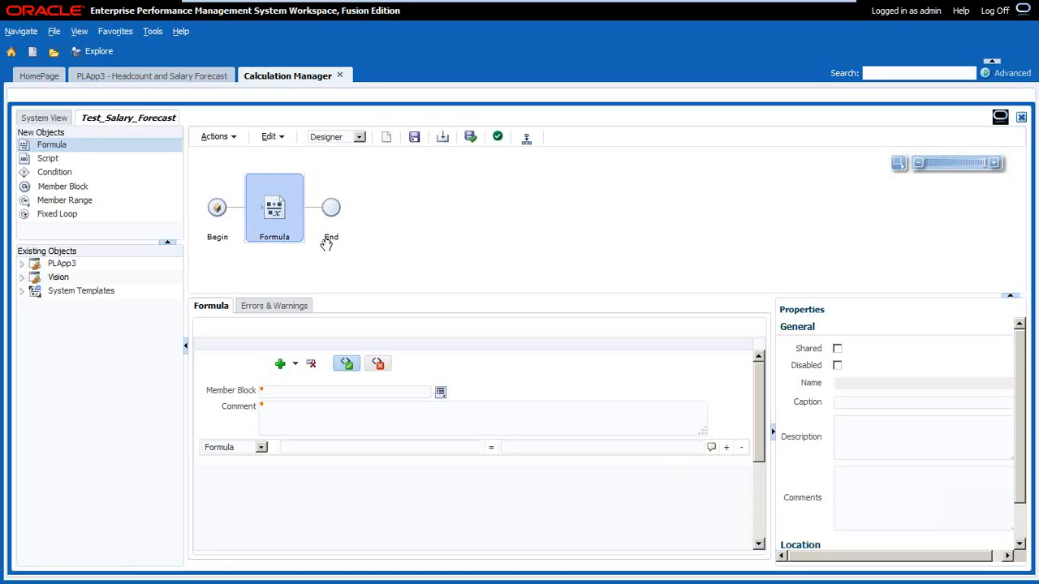
click(230, 456)
click(225, 468)
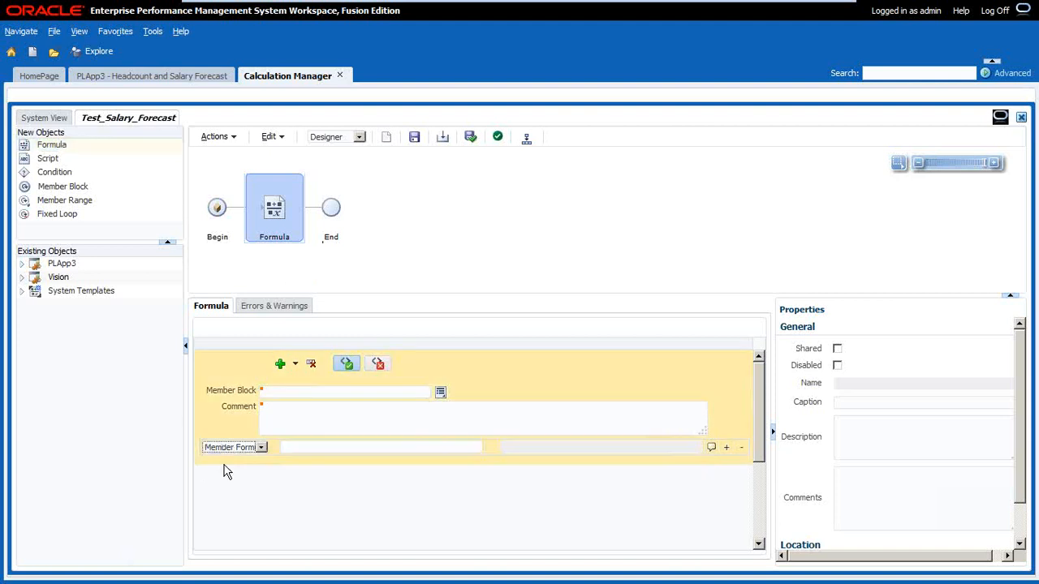
click(230, 453)
click(231, 460)
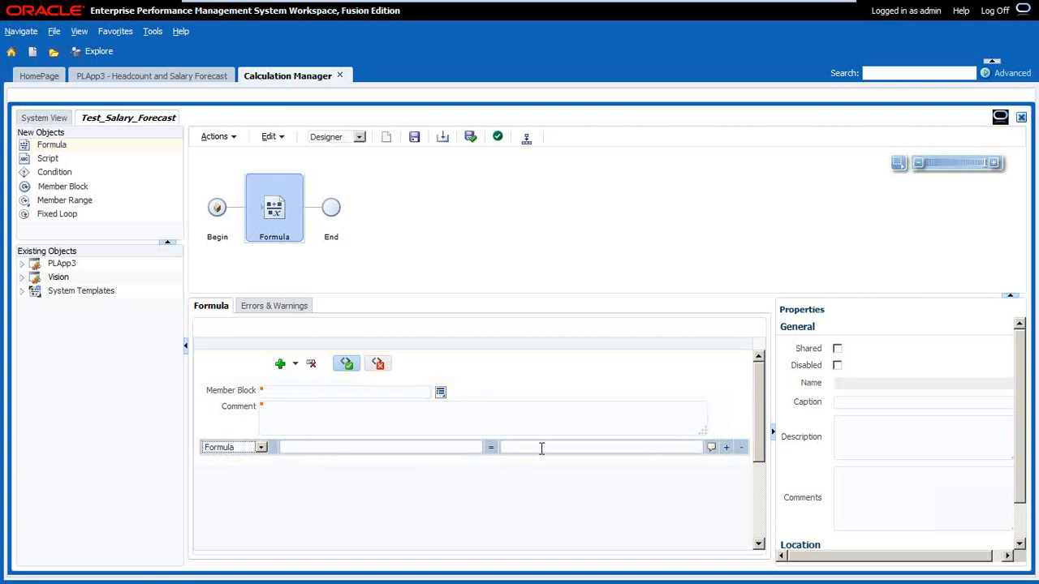
Select the Salaries account, found under CCOA and Total Employee Expenses, as the formula's member block
click(376, 445)
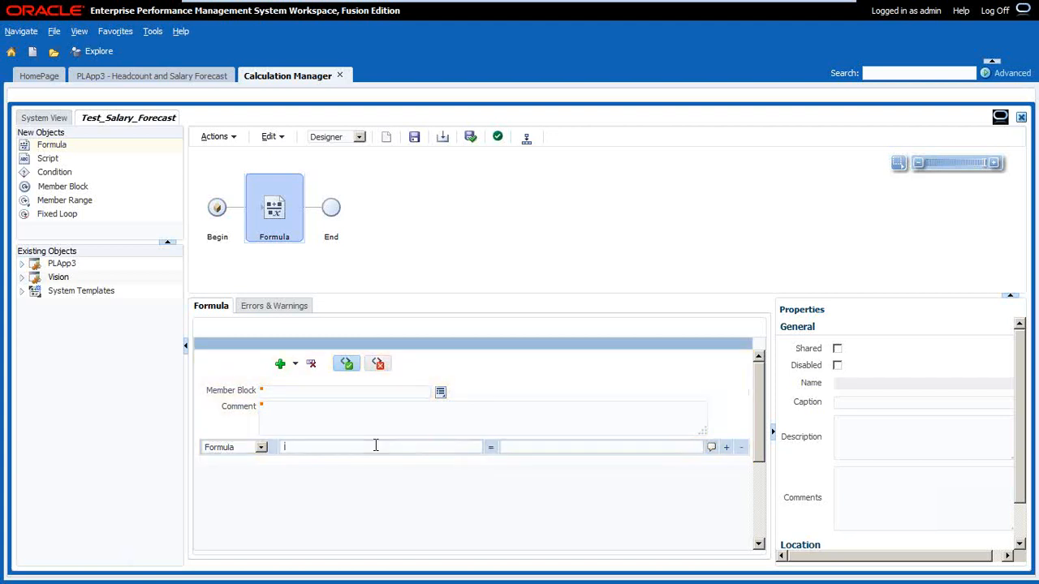
click(440, 392)
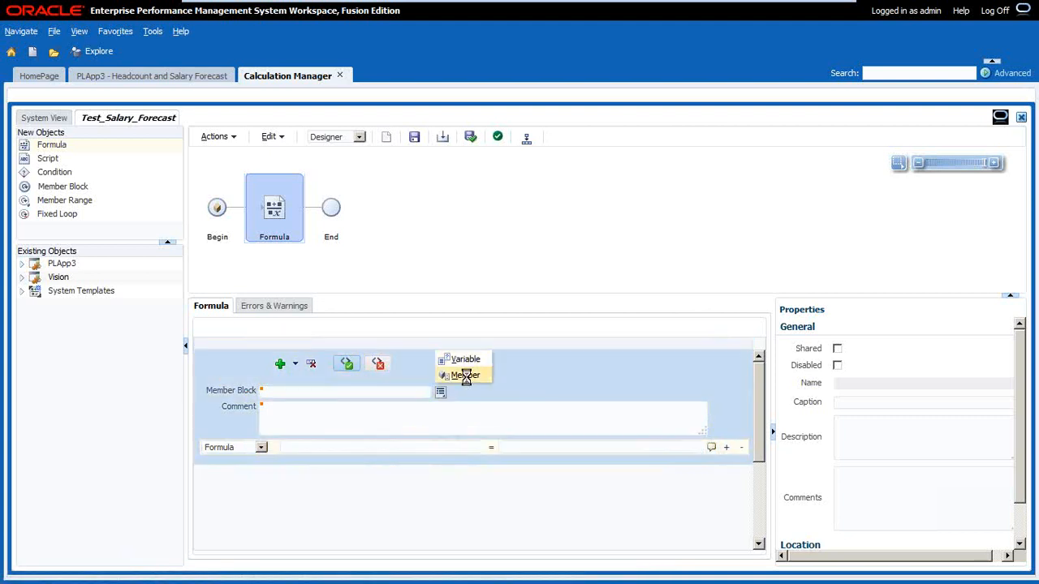
click(466, 375)
click(415, 284)
click(426, 310)
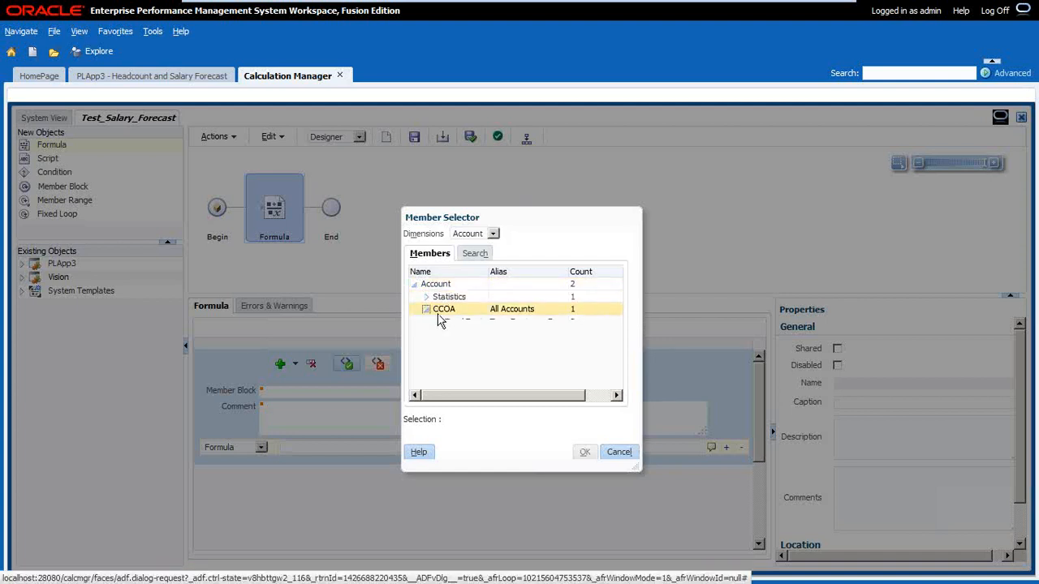
click(426, 297)
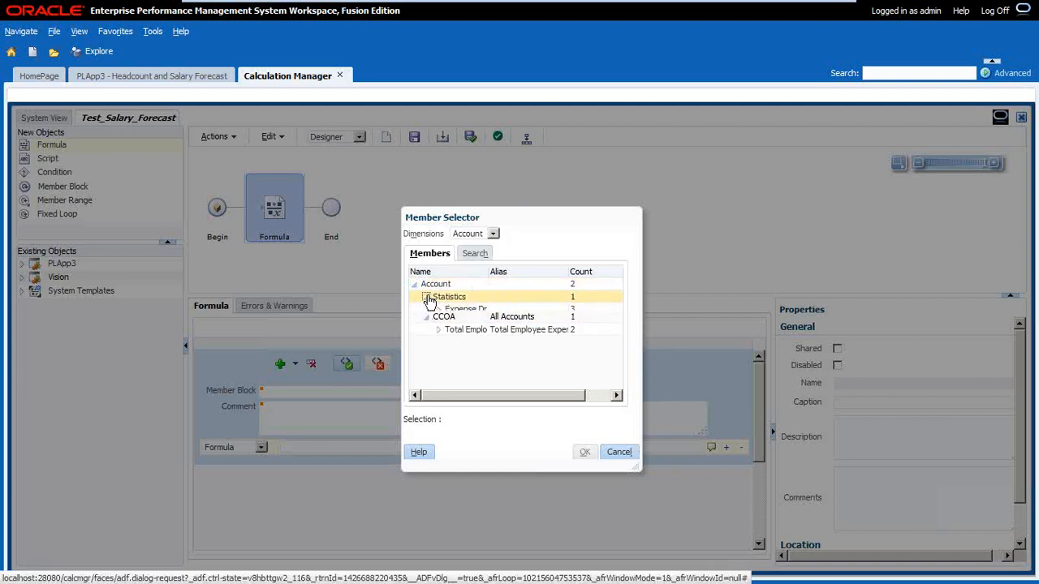
drag(488, 271, 515, 271)
drag(399, 284, 210, 265)
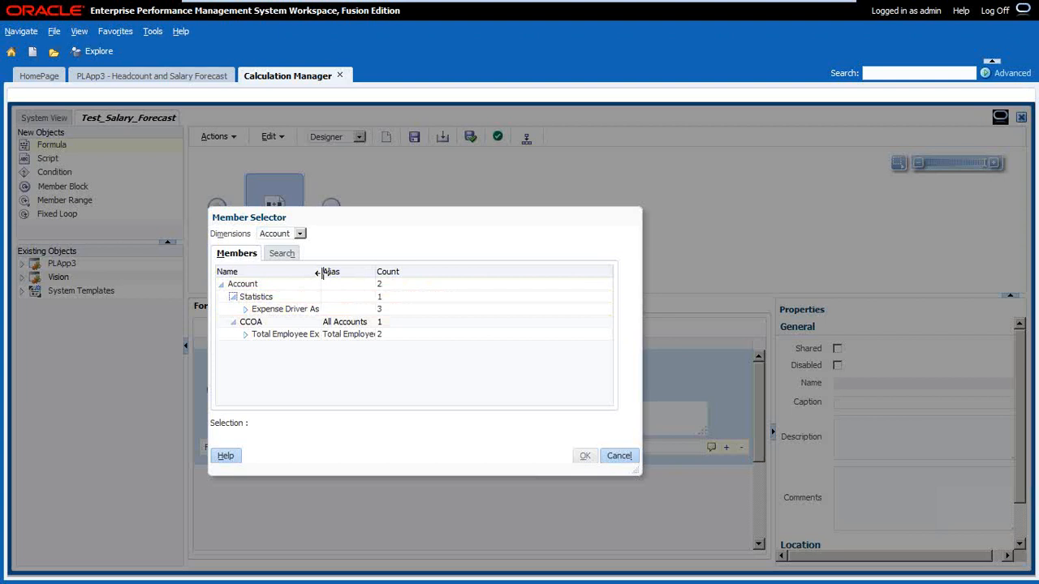
drag(366, 271, 459, 271)
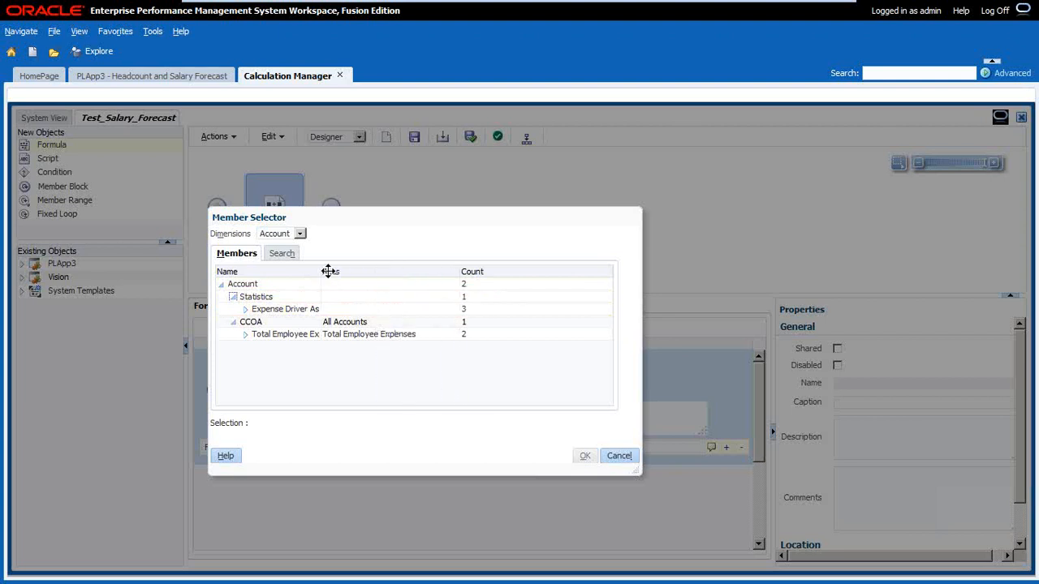
drag(323, 272, 395, 271)
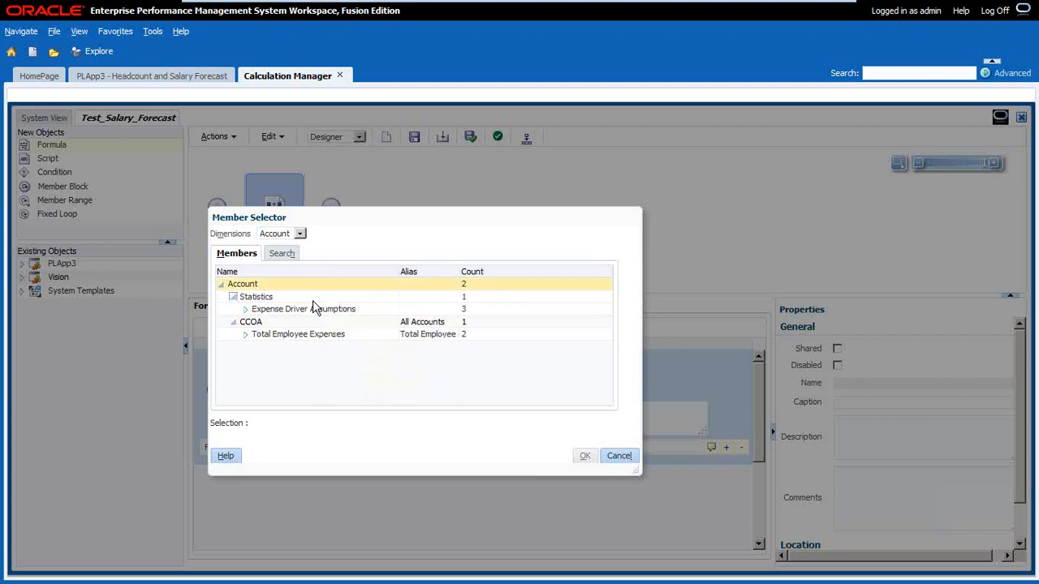
click(245, 335)
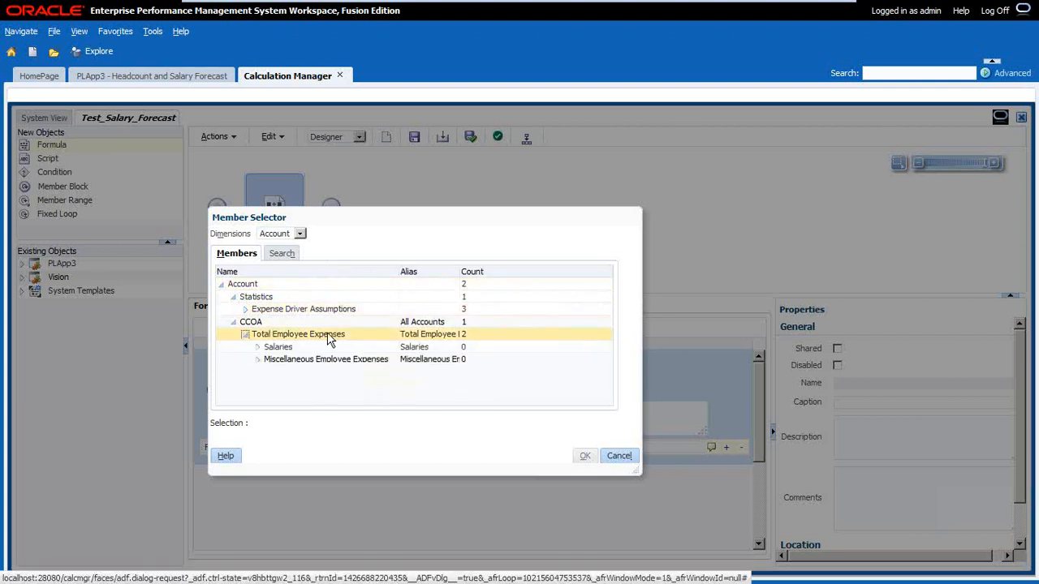
click(280, 348)
click(584, 455)
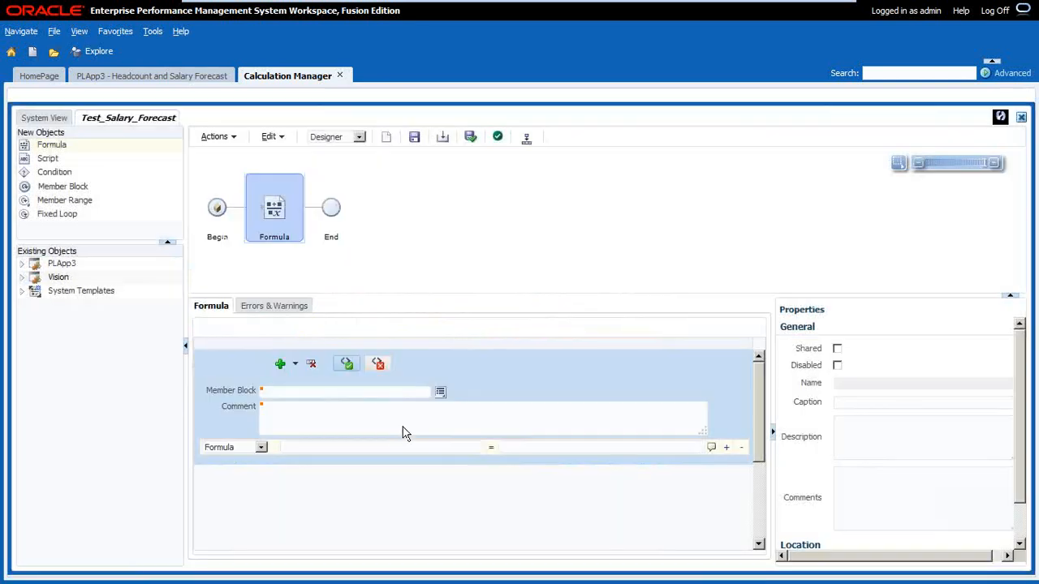
Move "Salaries" out of the member block so it becomes the target of the first formula line
triple_click(347, 394)
key(ctrl+x)
click(513, 451)
key(ctrl+v)
triple_click(526, 449)
key(ctrl+x)
click(349, 448)
key(ctrl+v)
Pick Headcount from Expense Driver Assumptions and place it as the first term of the Salaries formula's expression
click(566, 448)
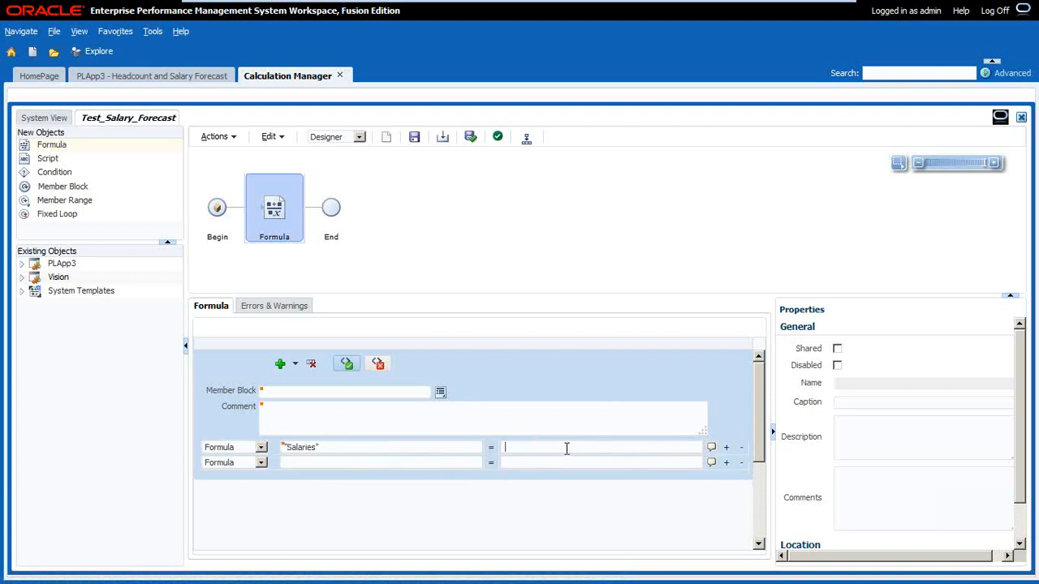
click(441, 392)
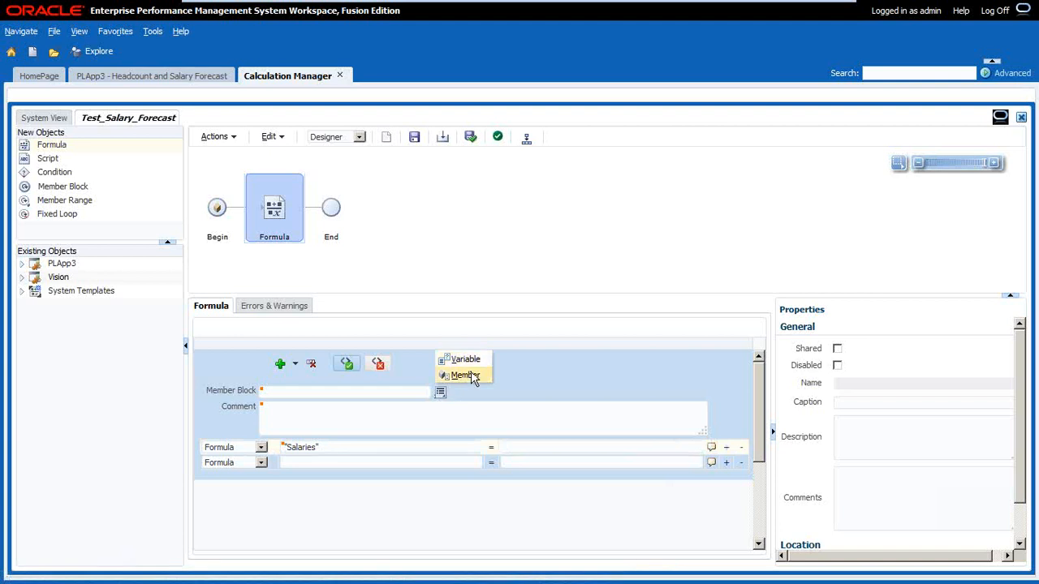
click(471, 375)
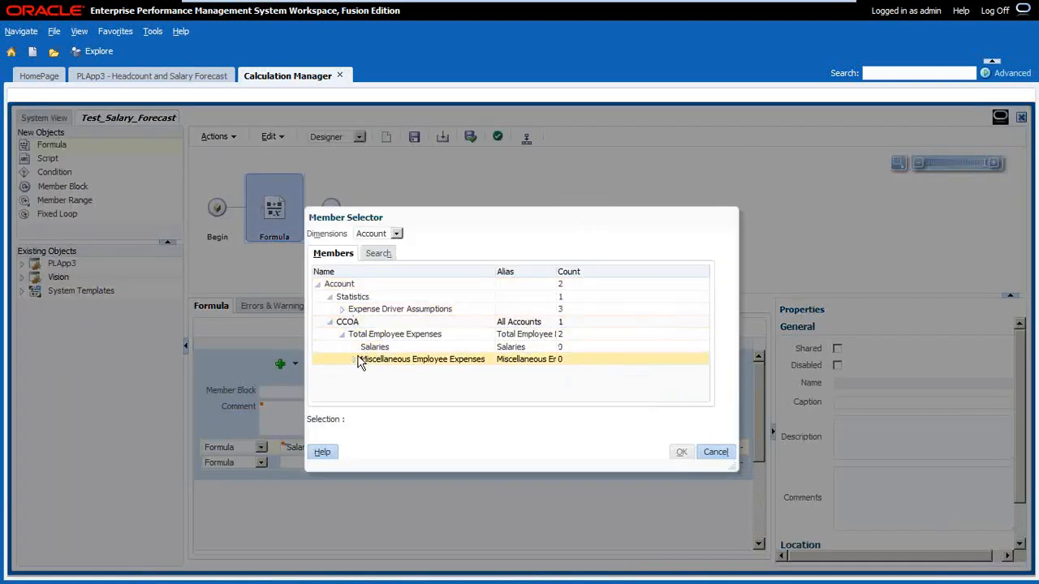
click(342, 309)
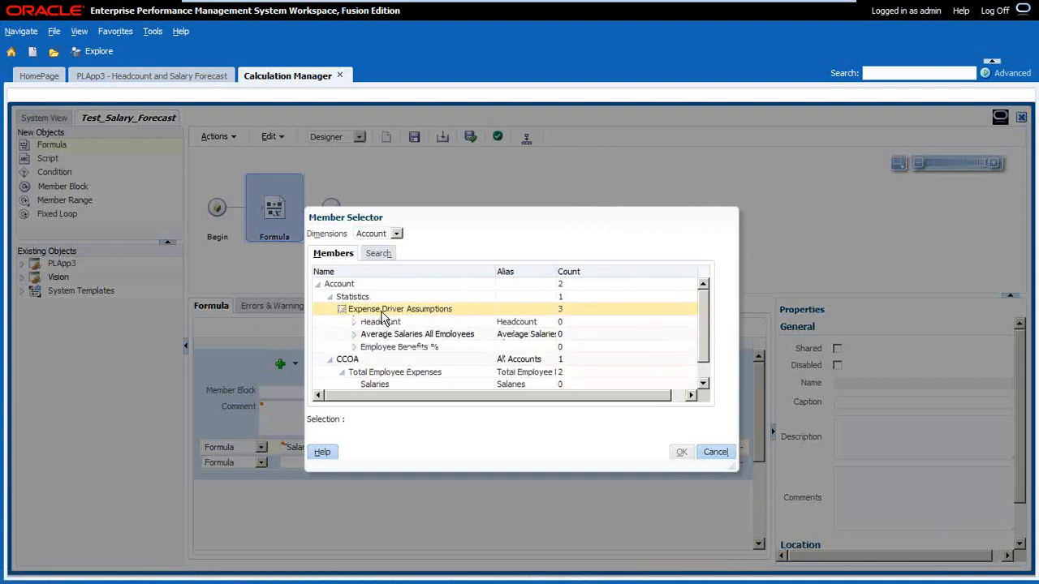
click(393, 322)
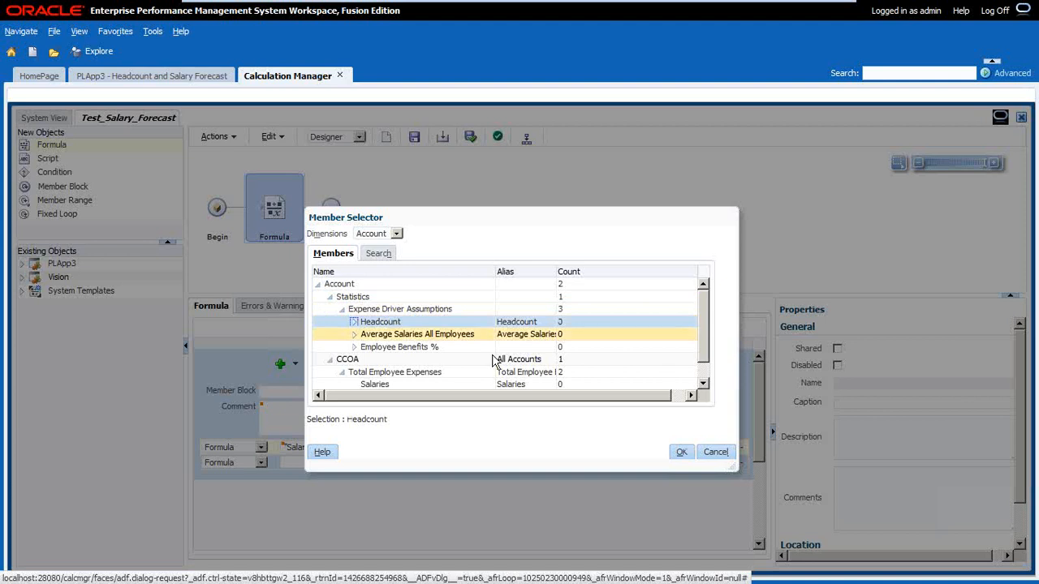
click(678, 451)
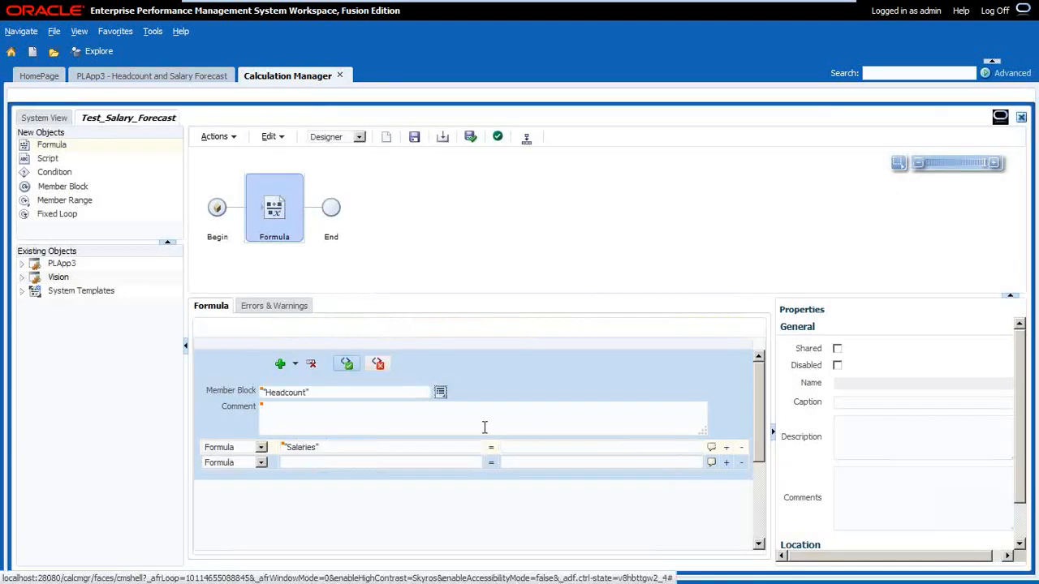
drag(267, 393, 219, 392)
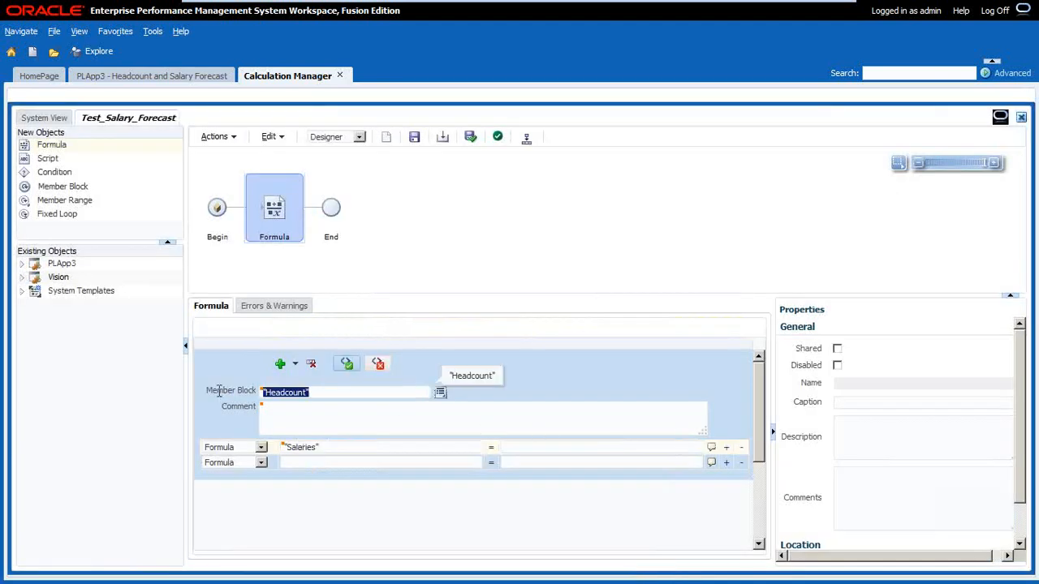
key(ctrl+x)
click(517, 448)
key(ctrl+v)
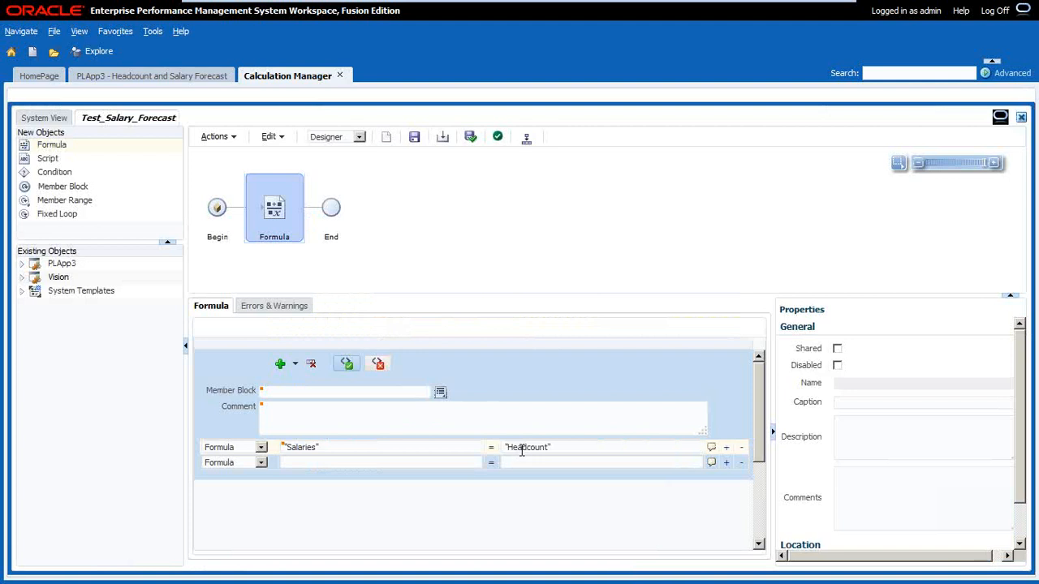
Complete the Salaries formula as "Headcount"*"Average Salaries All Employees", picking the second member from Expense Driver Assumptions
click(440, 393)
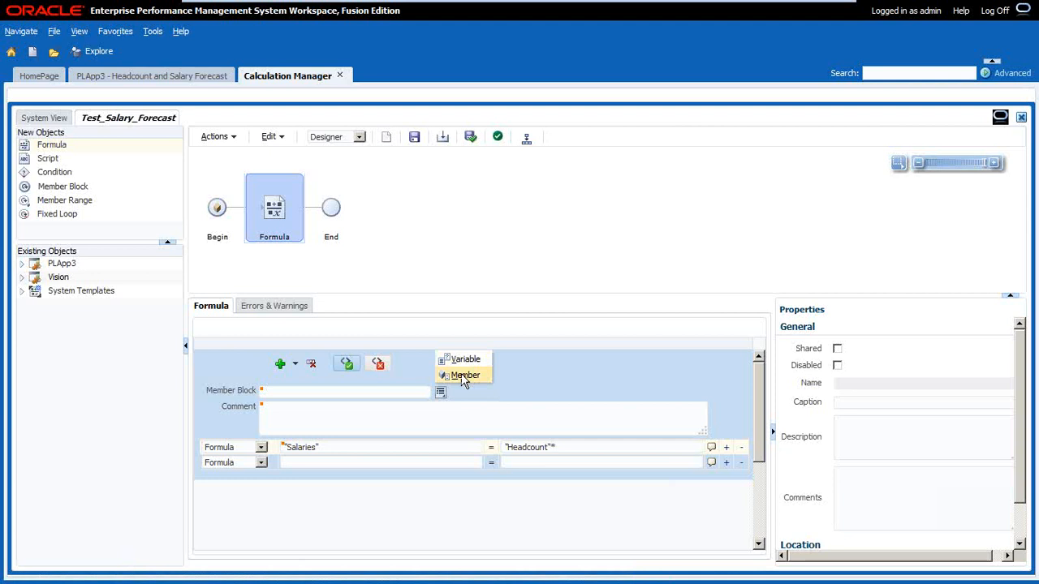
click(464, 376)
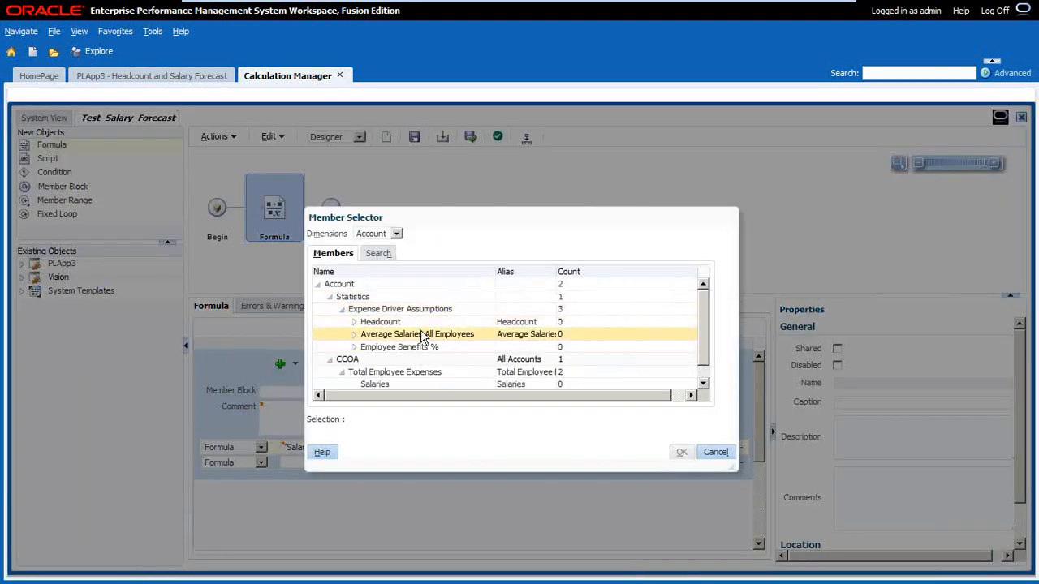
click(420, 334)
click(680, 456)
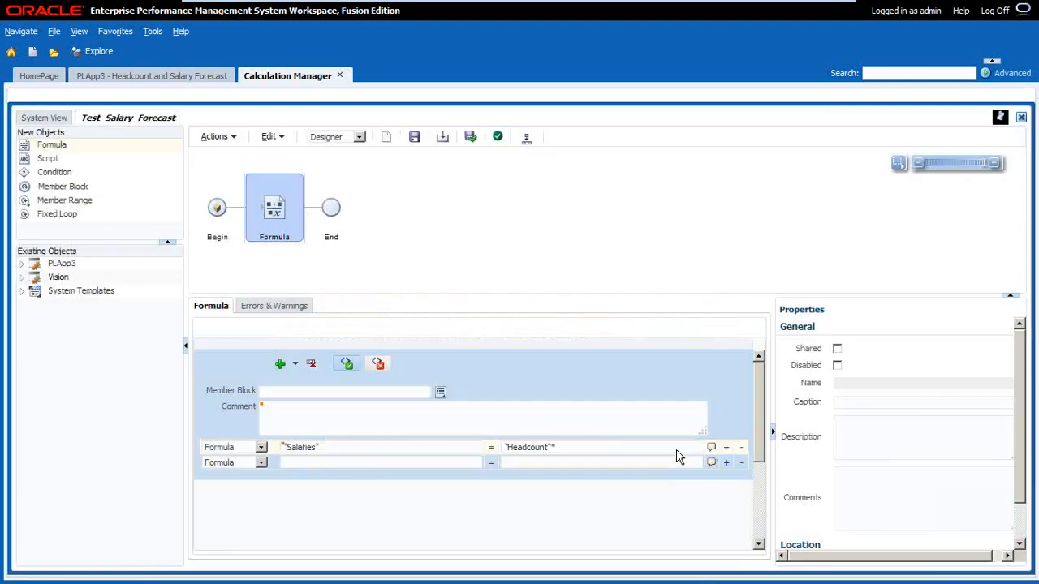
drag(383, 392, 139, 387)
key(BackSpace)
click(568, 442)
key(ctrl+v)
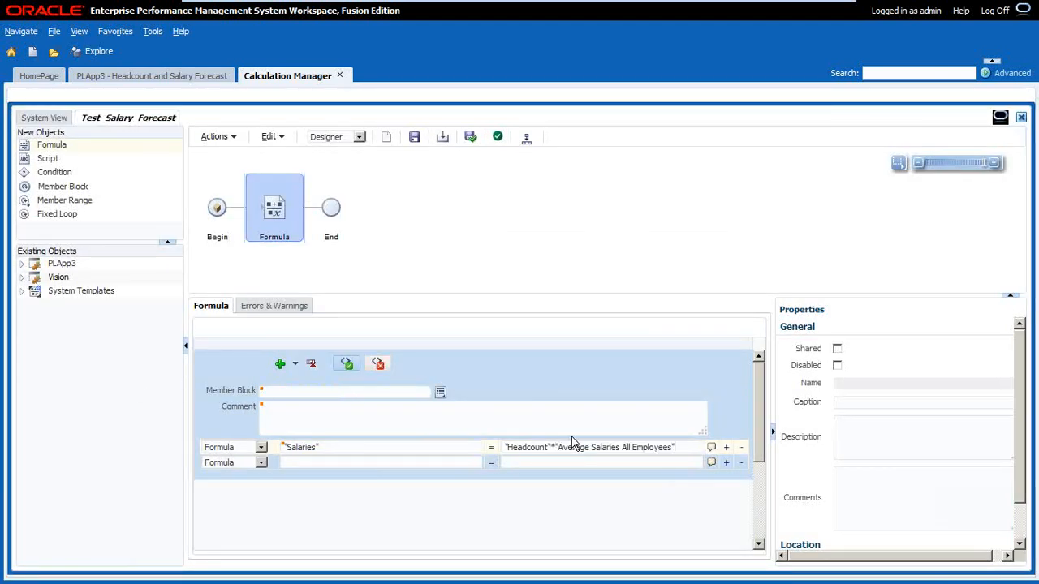
Save the Test_Salary_Forecast rule and switch from the graphical designer to its script view
click(414, 136)
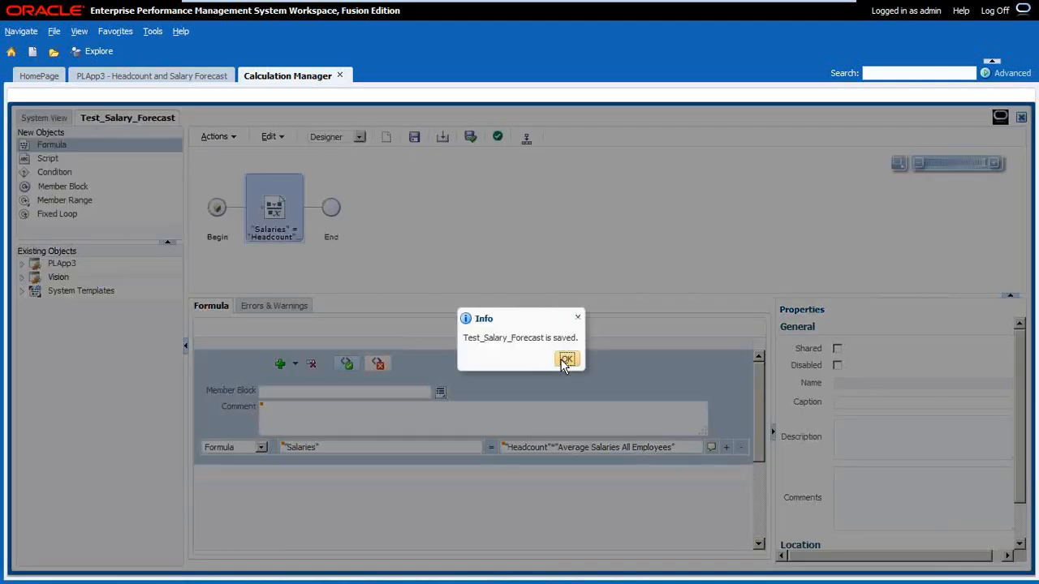
click(566, 359)
click(328, 137)
click(329, 159)
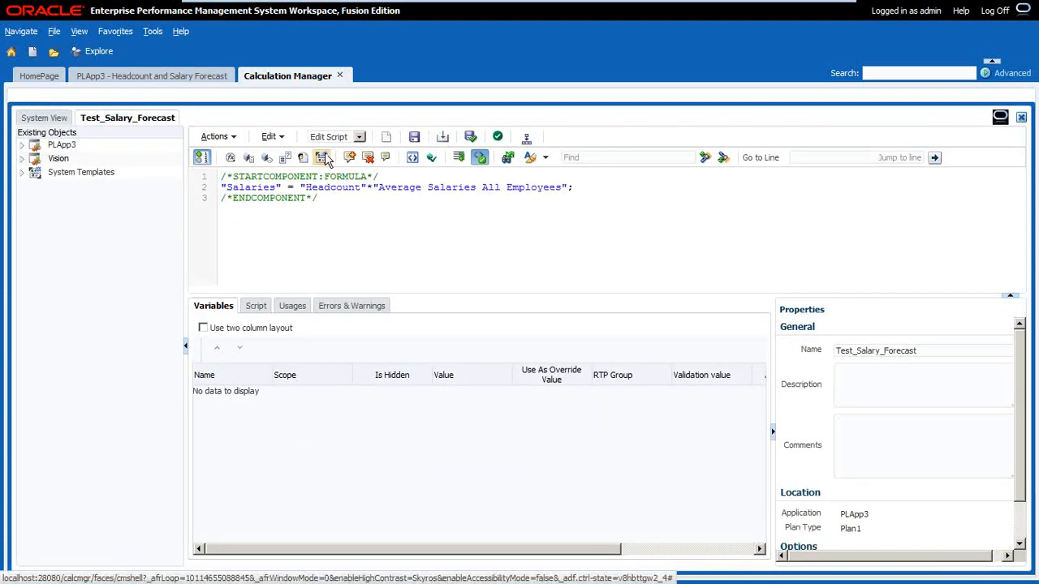
click(266, 198)
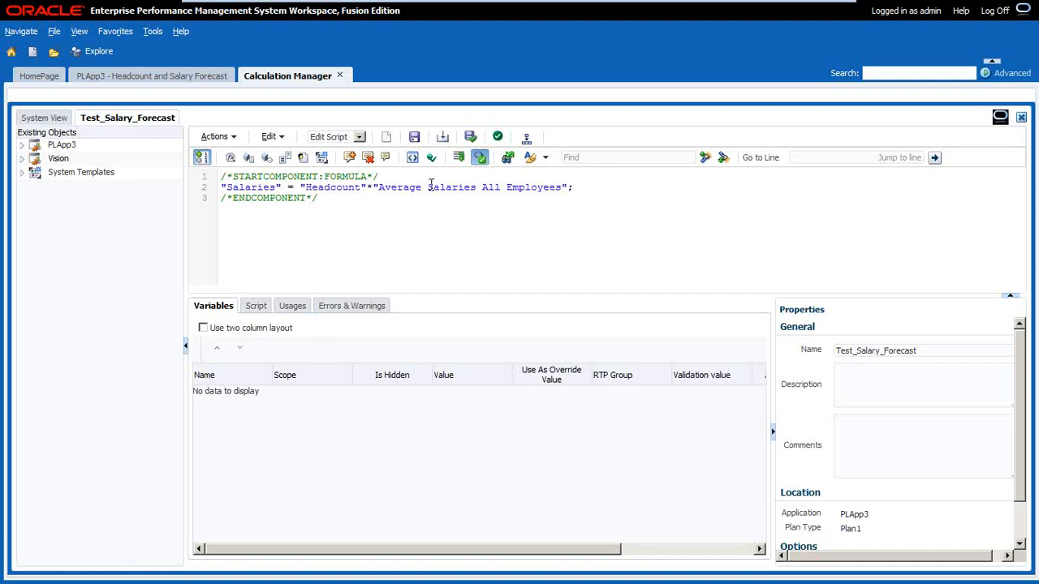
Save the Test_Salary_Forecast rule from the script view and validate it
click(413, 137)
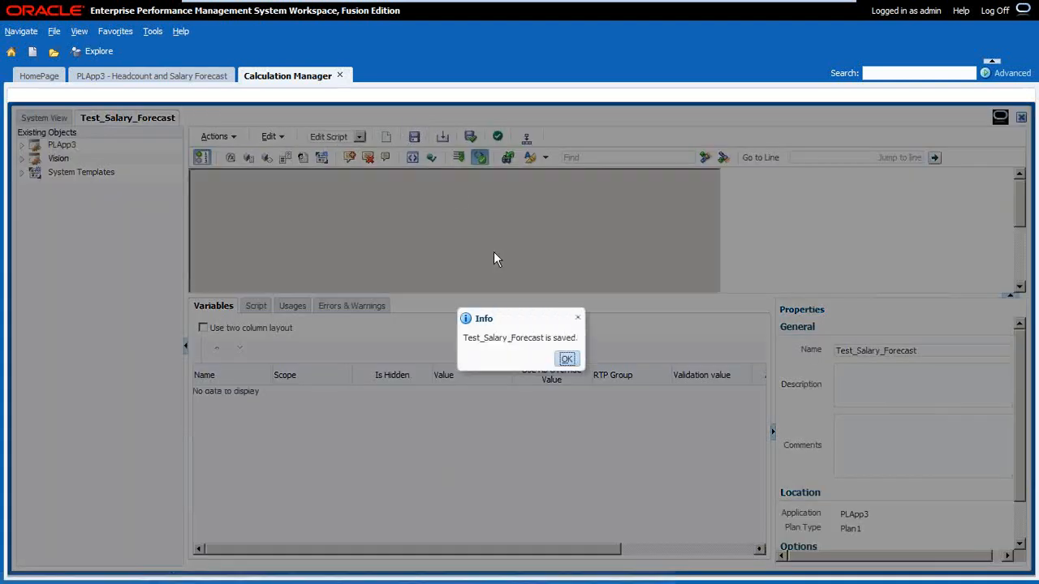
click(566, 359)
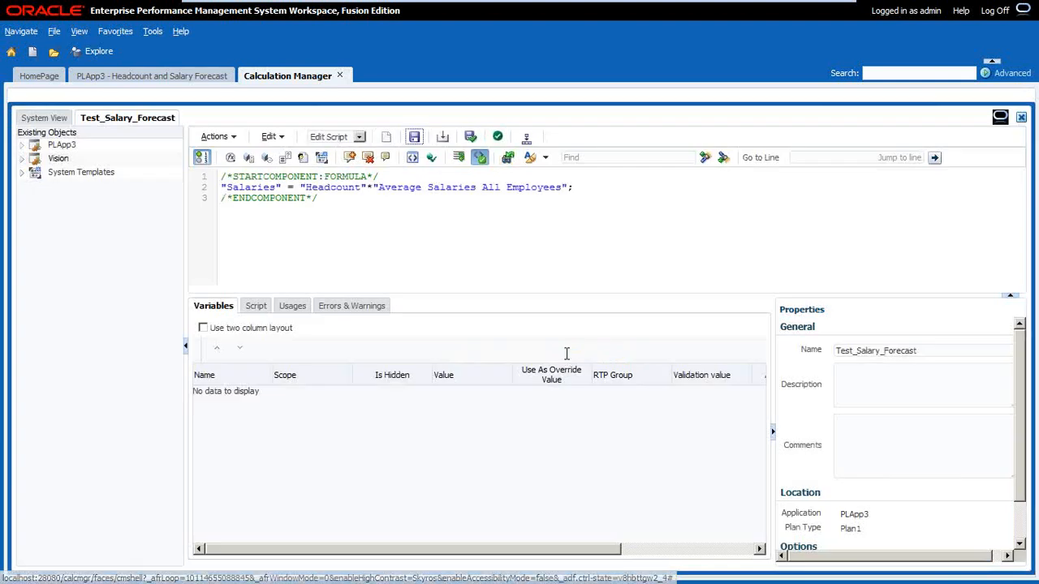
click(499, 137)
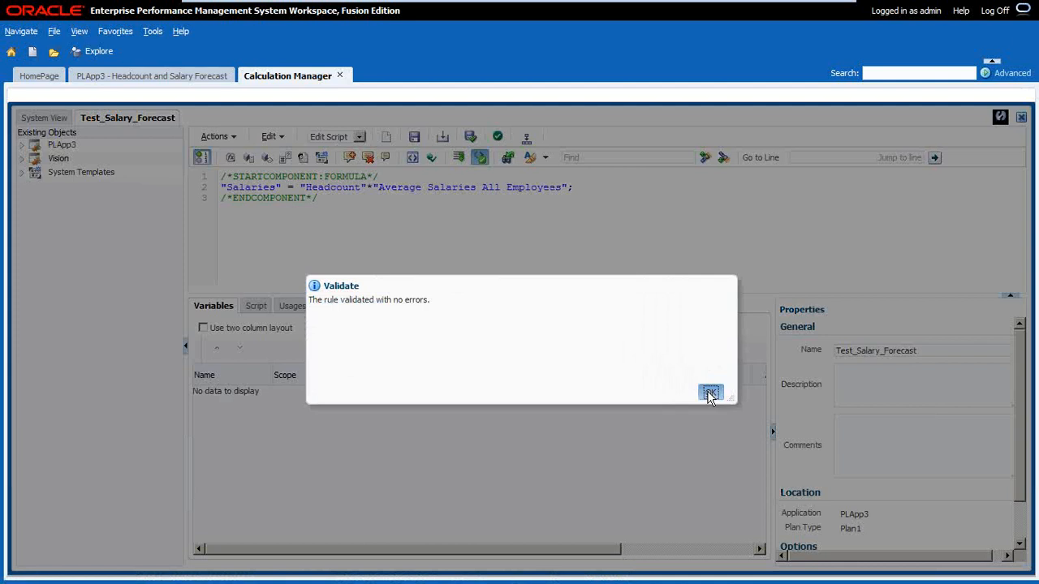
click(710, 393)
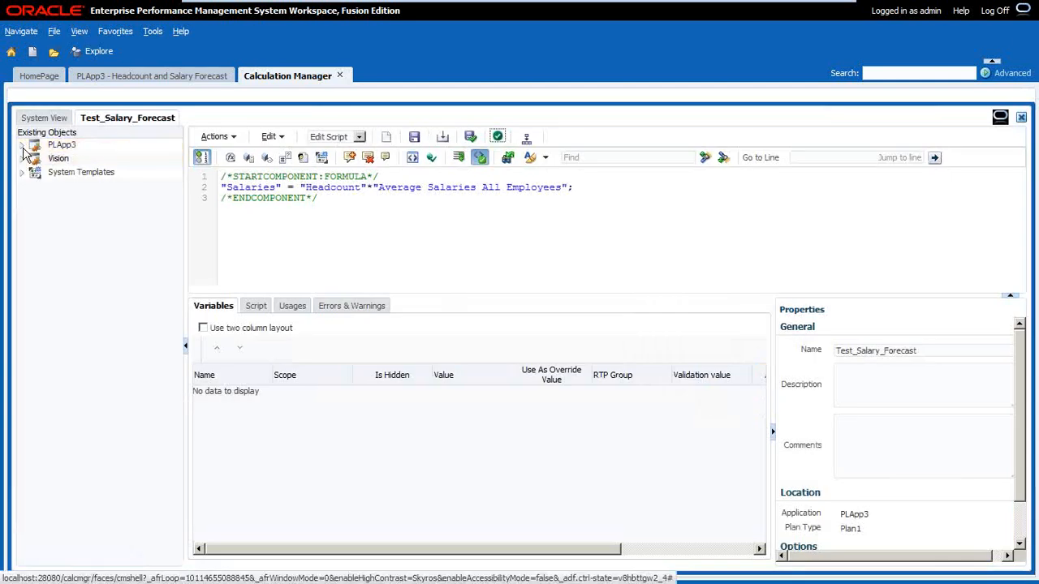
Switch the system view to Deployment View and list the Plan1 rules under PLApp3's To be Deployed folder
click(45, 120)
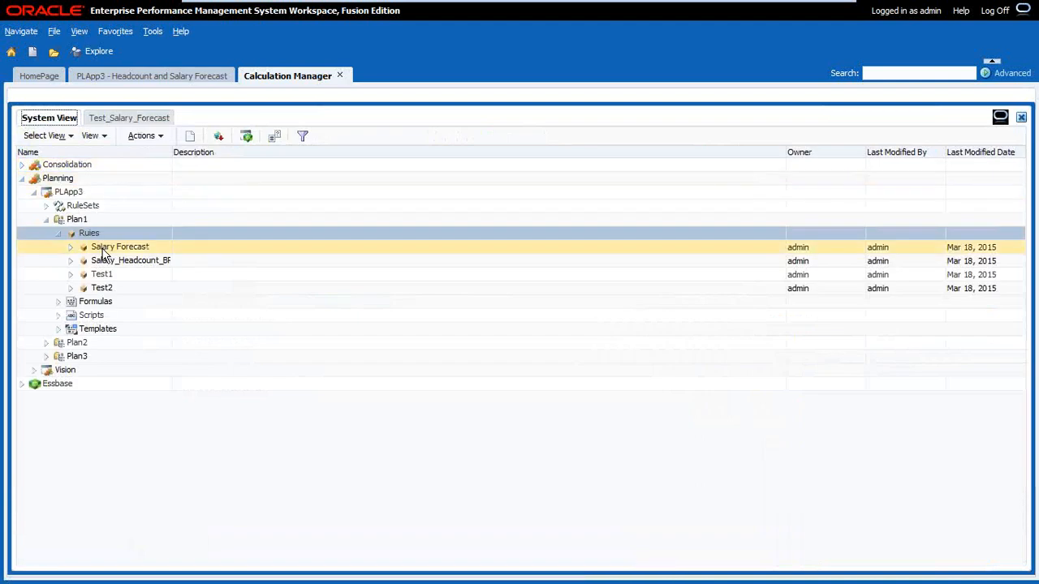
click(51, 135)
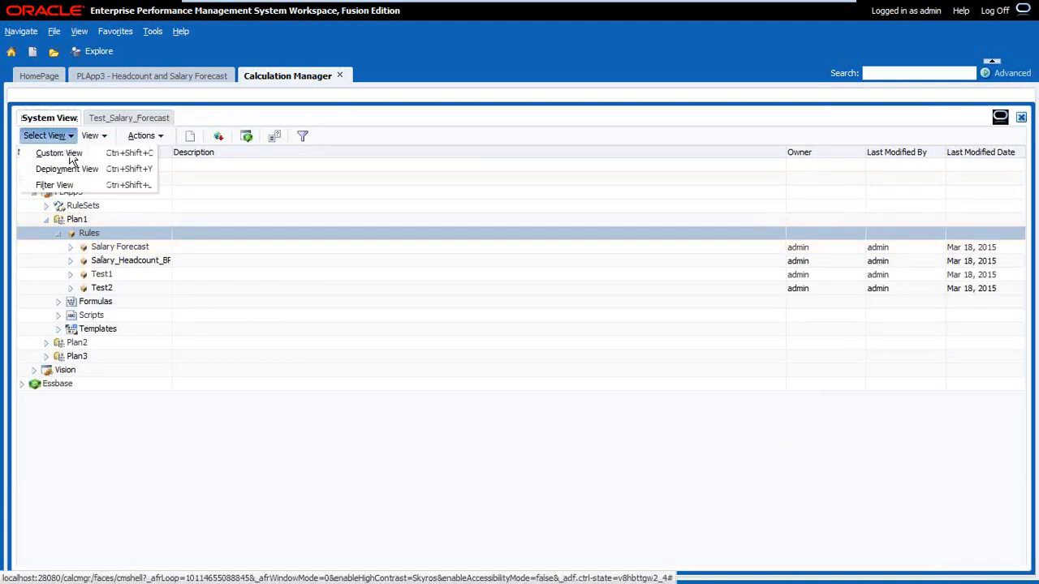
click(69, 170)
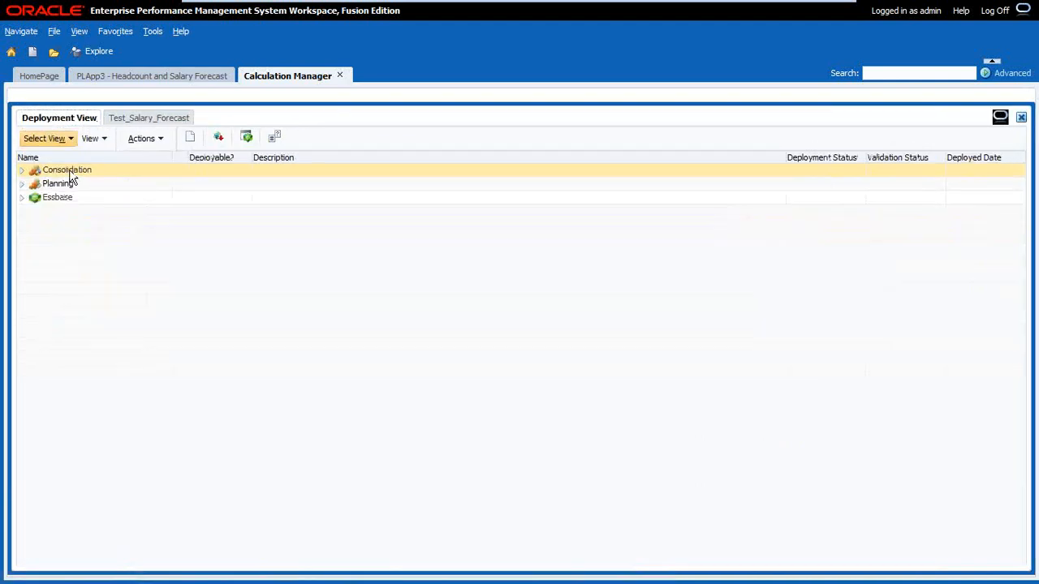
click(22, 186)
click(32, 197)
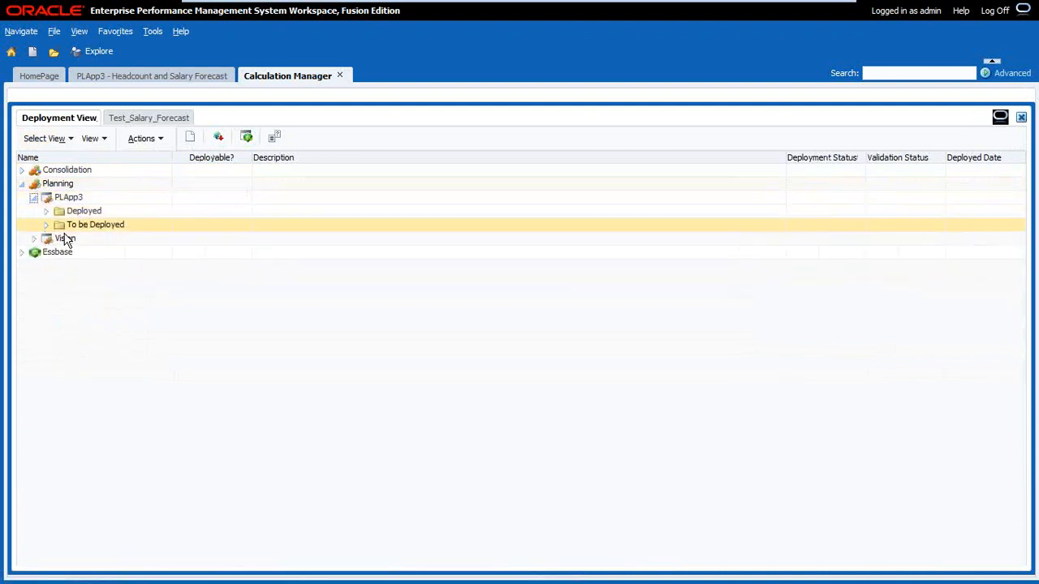
click(46, 224)
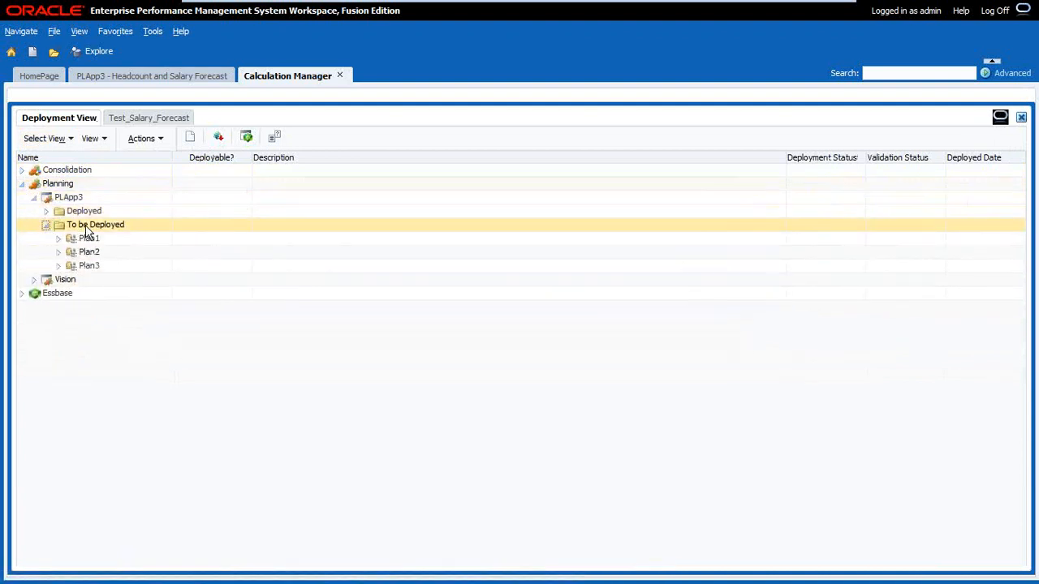
click(58, 237)
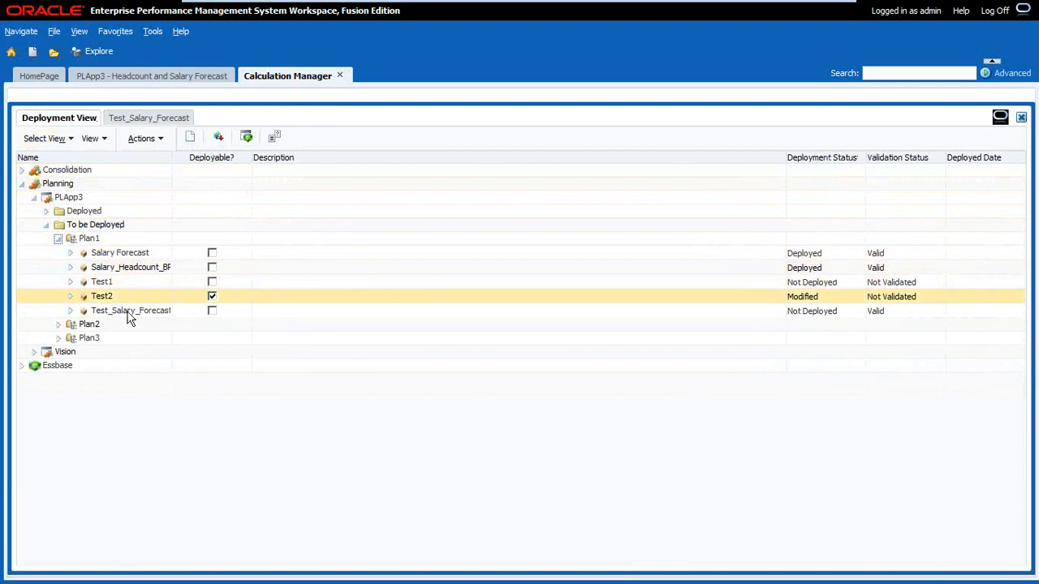
Mark Test_Salary_Forecast as deployable and deploy the rule
click(212, 311)
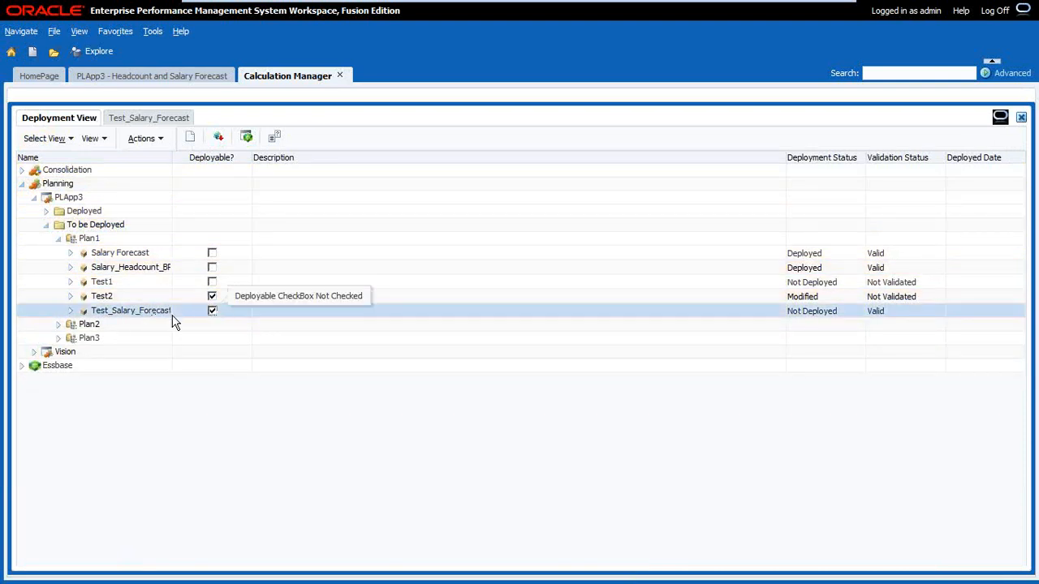
right_click(138, 310)
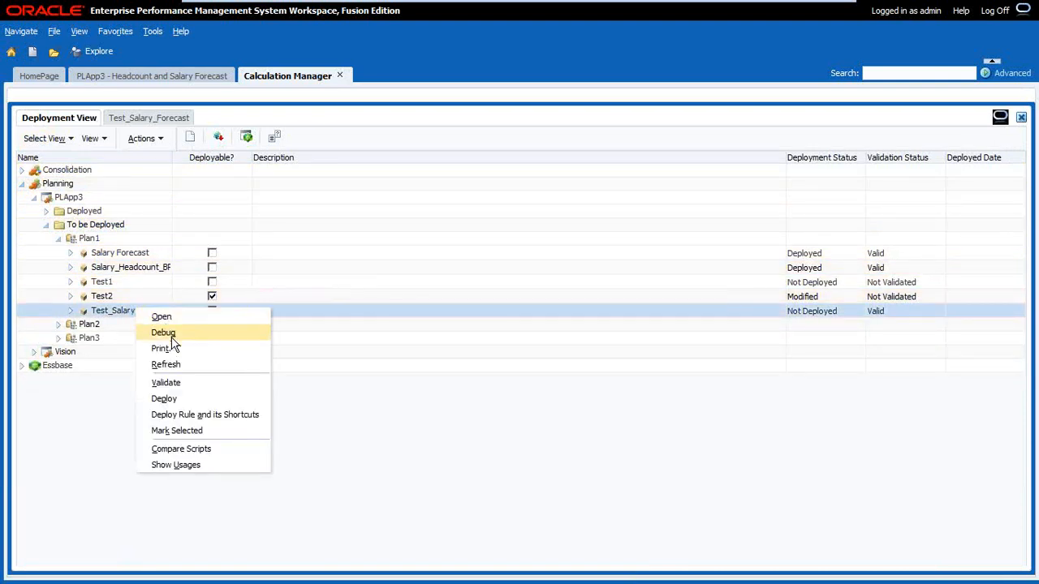
click(166, 399)
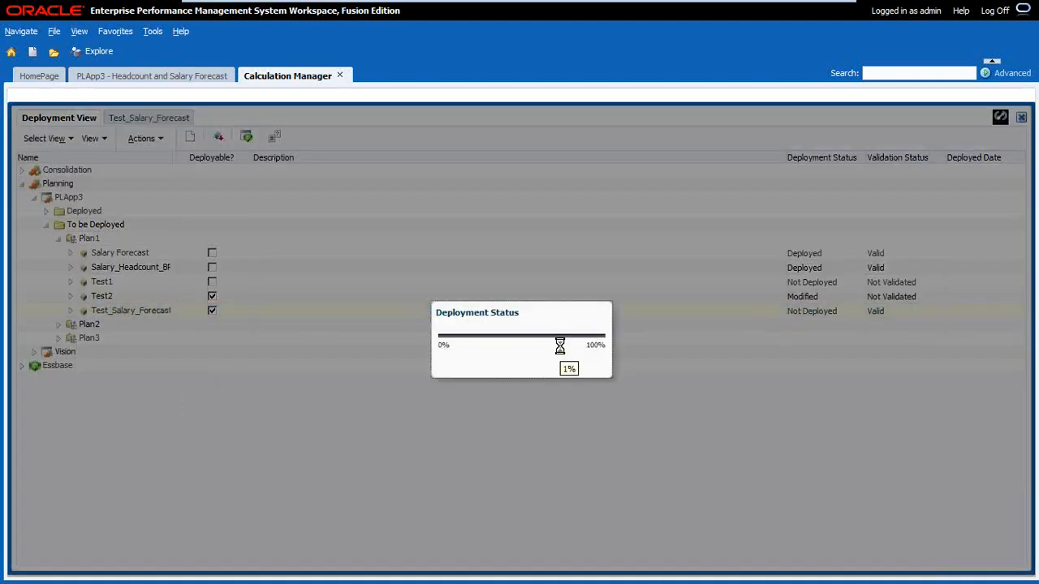
click(710, 392)
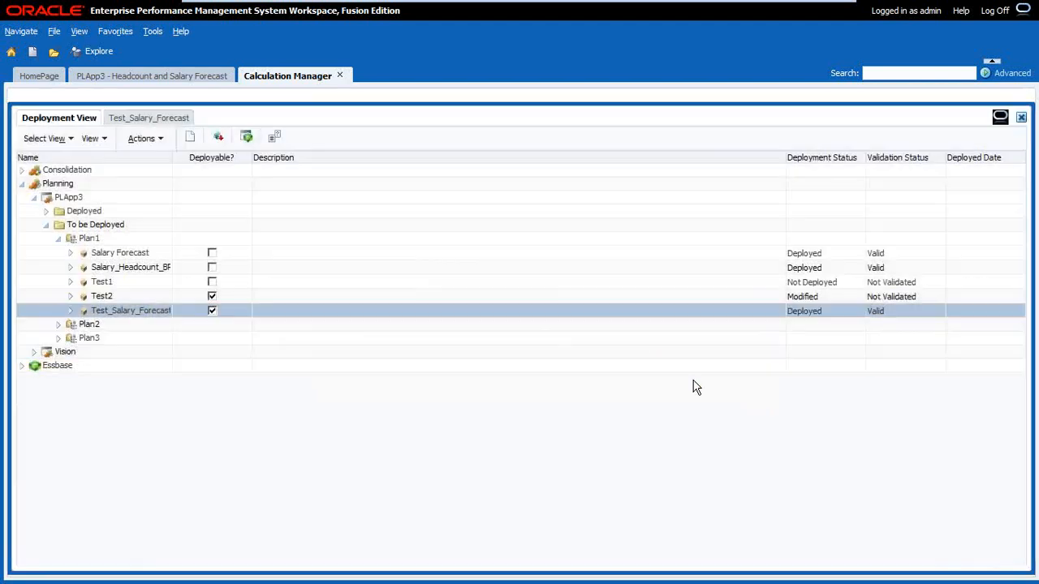
Return to PLApp3 and open the Headcount and Salary Forecast form in the Forecast folder for editing at its business rules
click(155, 118)
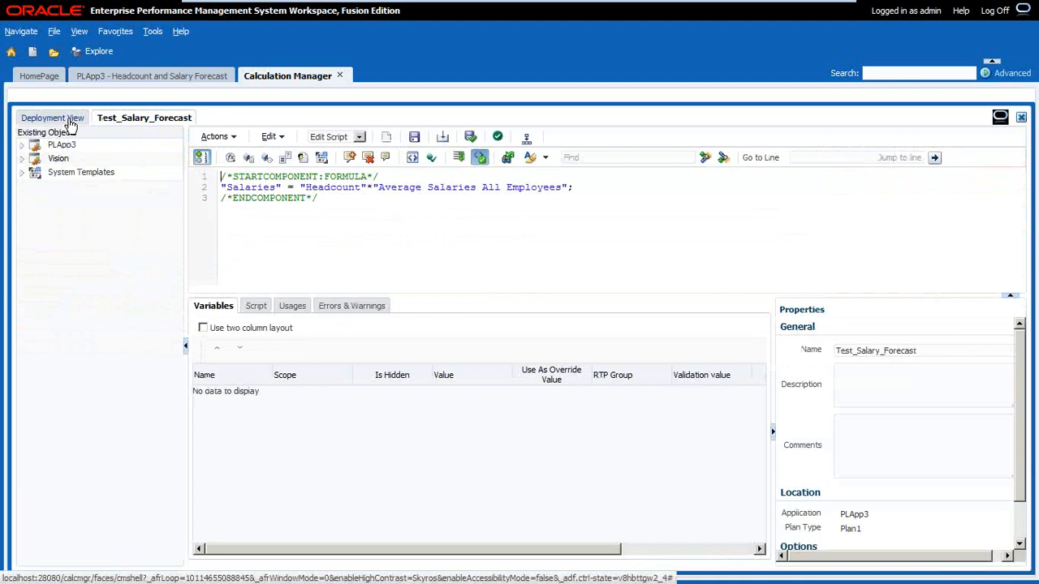
click(144, 76)
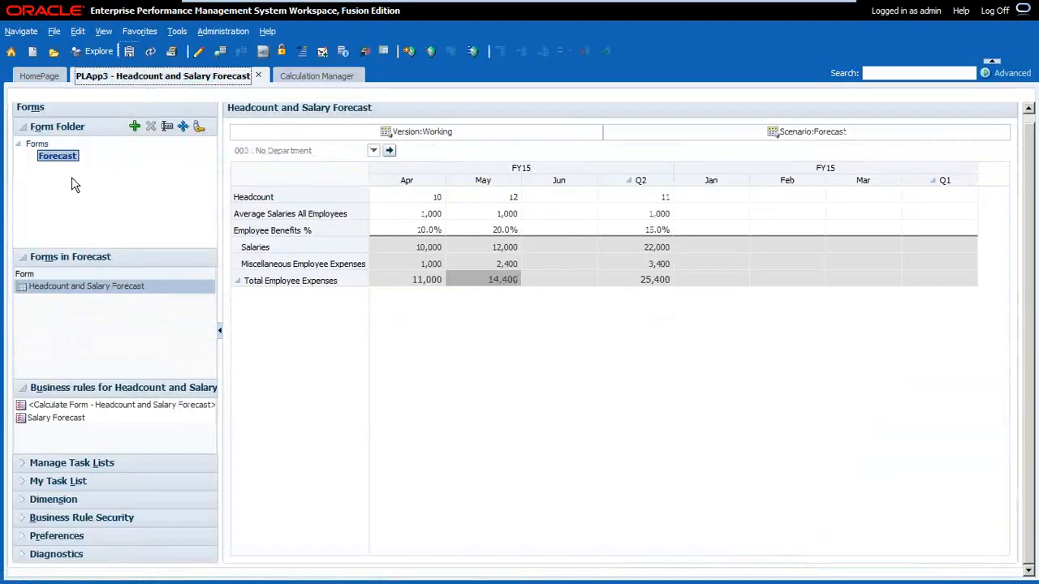
click(50, 145)
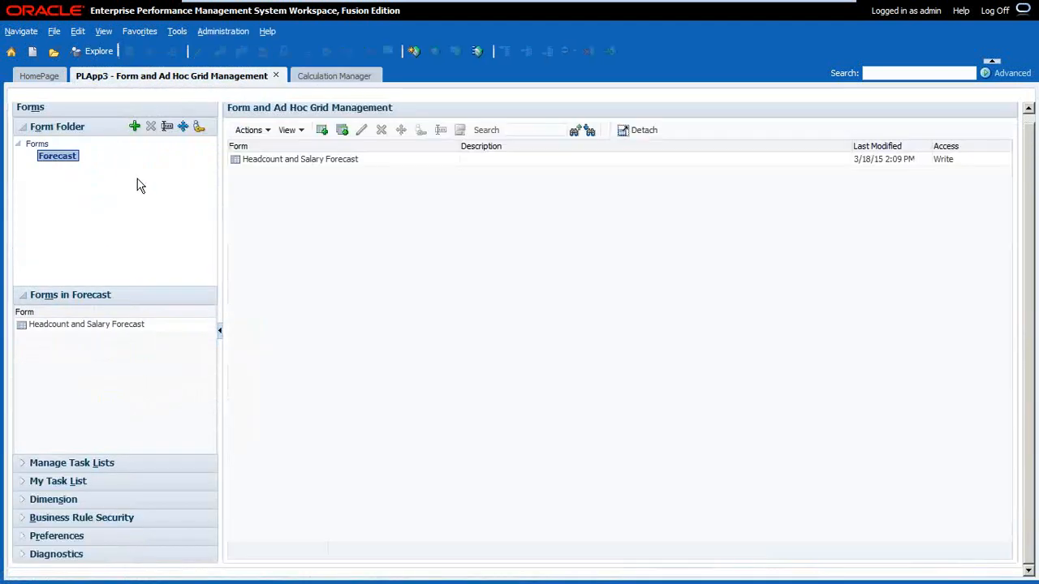
click(297, 162)
click(361, 130)
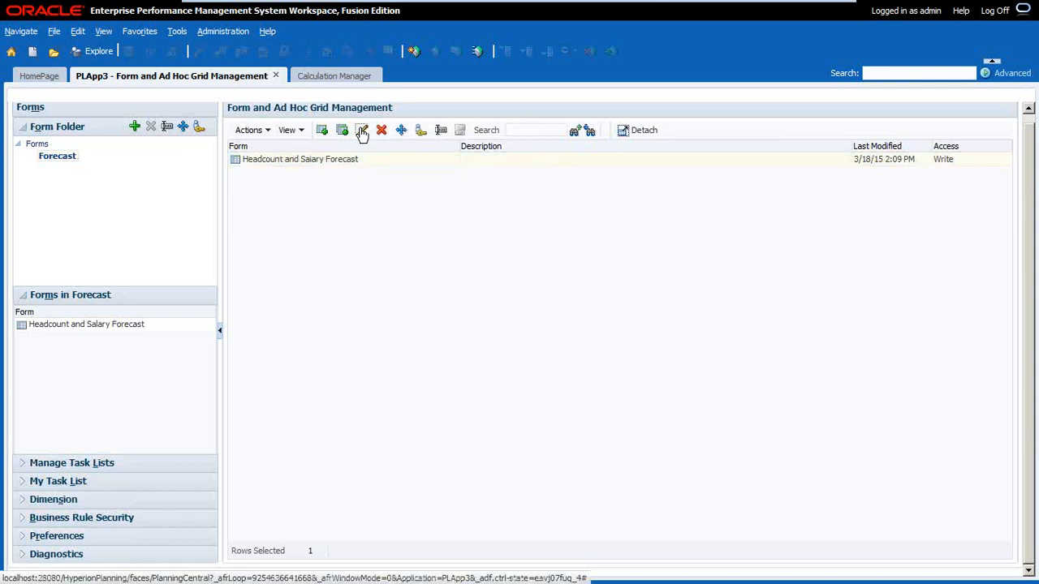
click(413, 151)
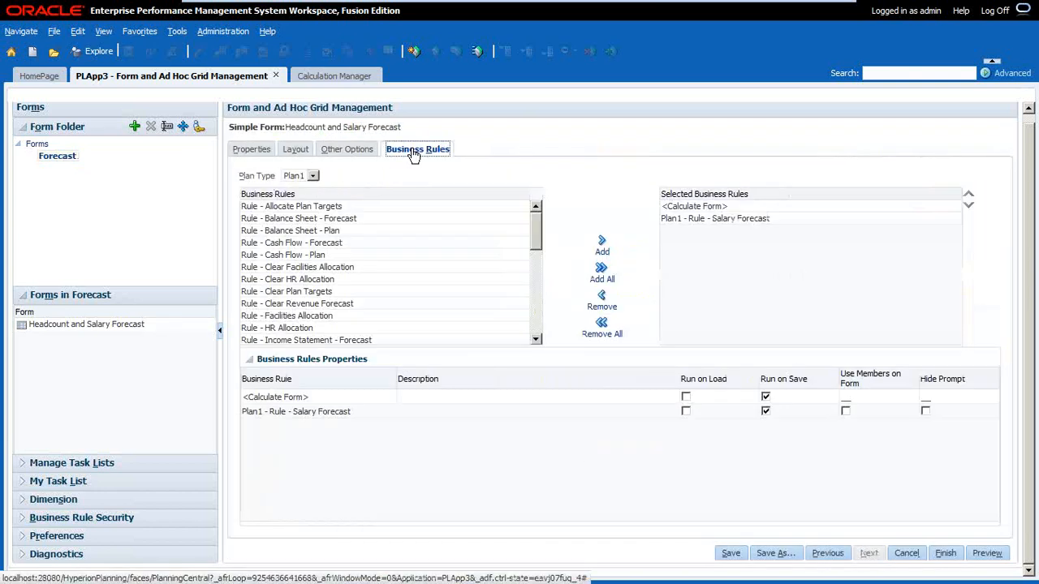
Replace the form's Salary Forecast rule with Test_Salary_Forecast and set the new rule to run on save
click(666, 220)
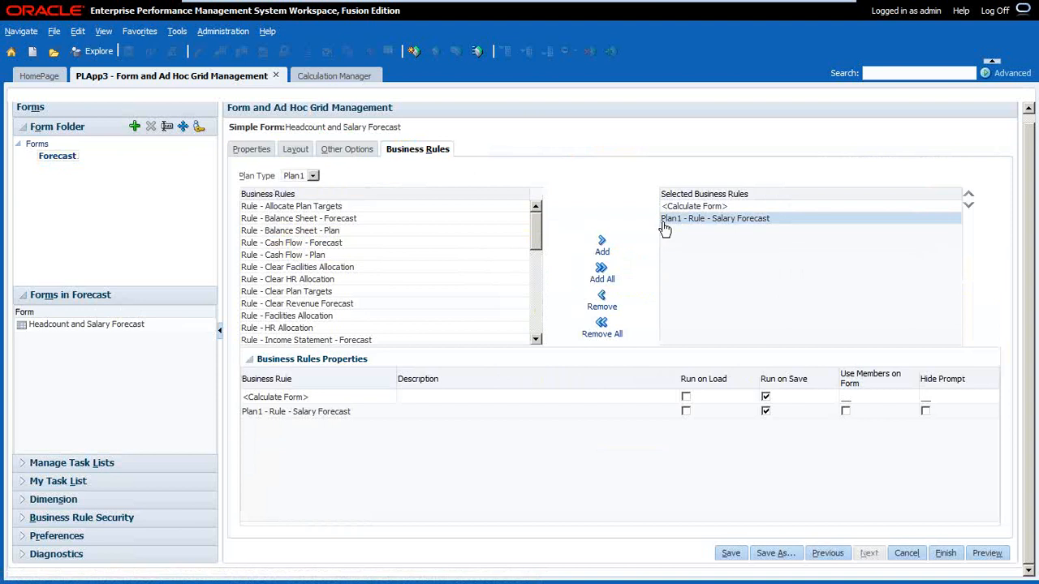
click(598, 302)
drag(538, 238, 538, 318)
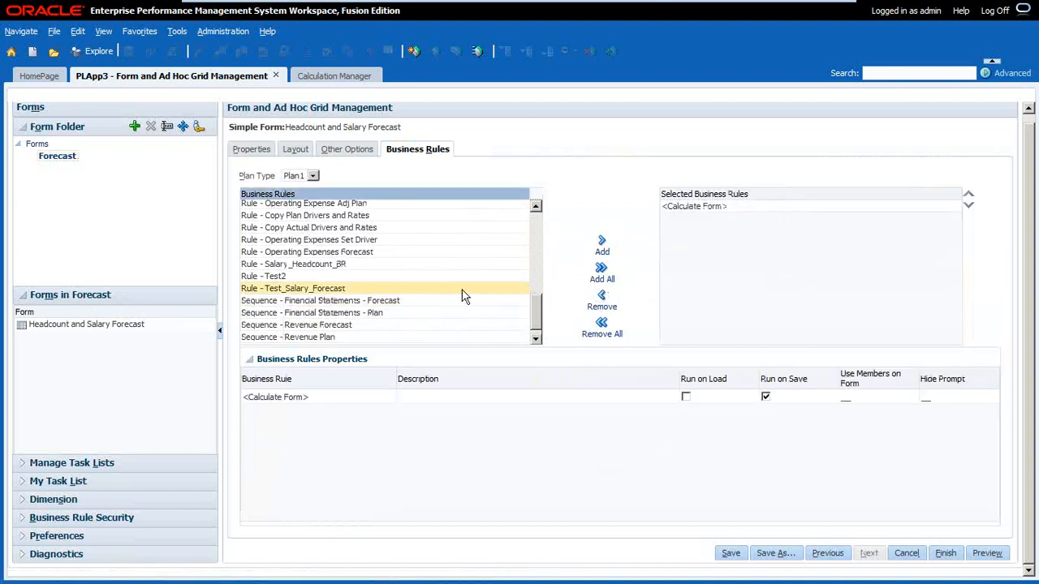
click(297, 289)
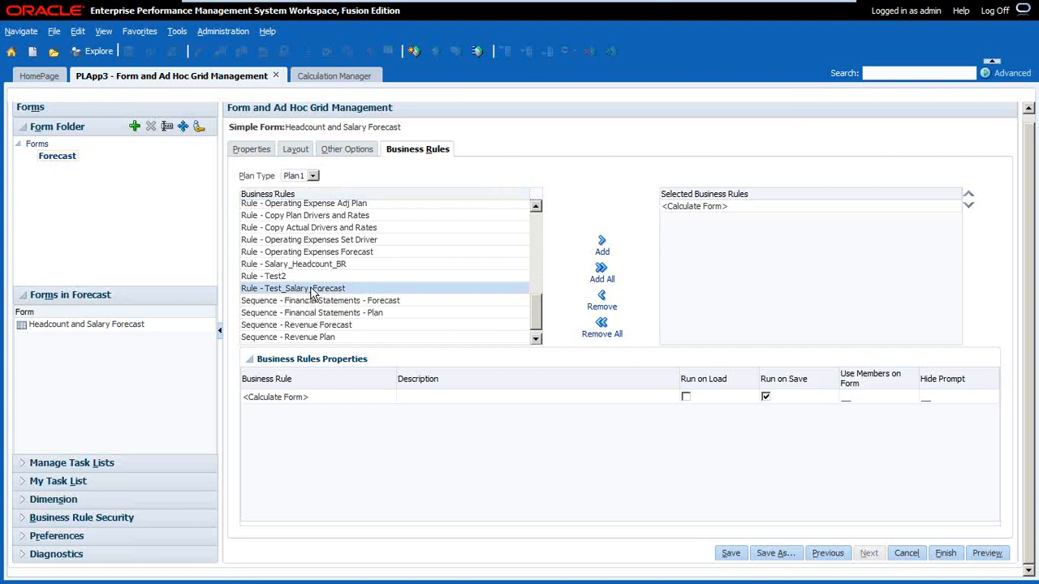
click(602, 244)
click(681, 221)
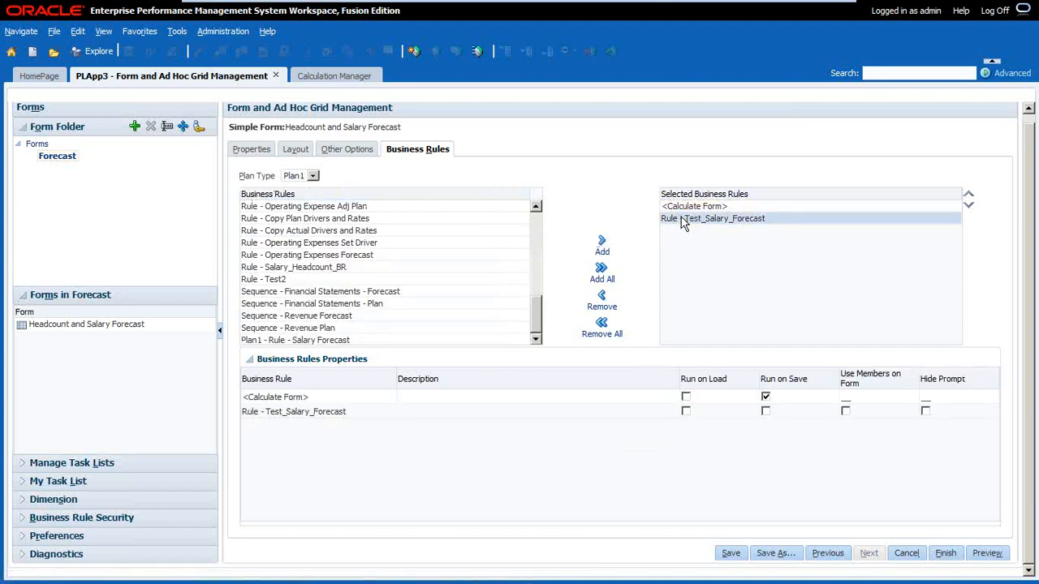
click(766, 412)
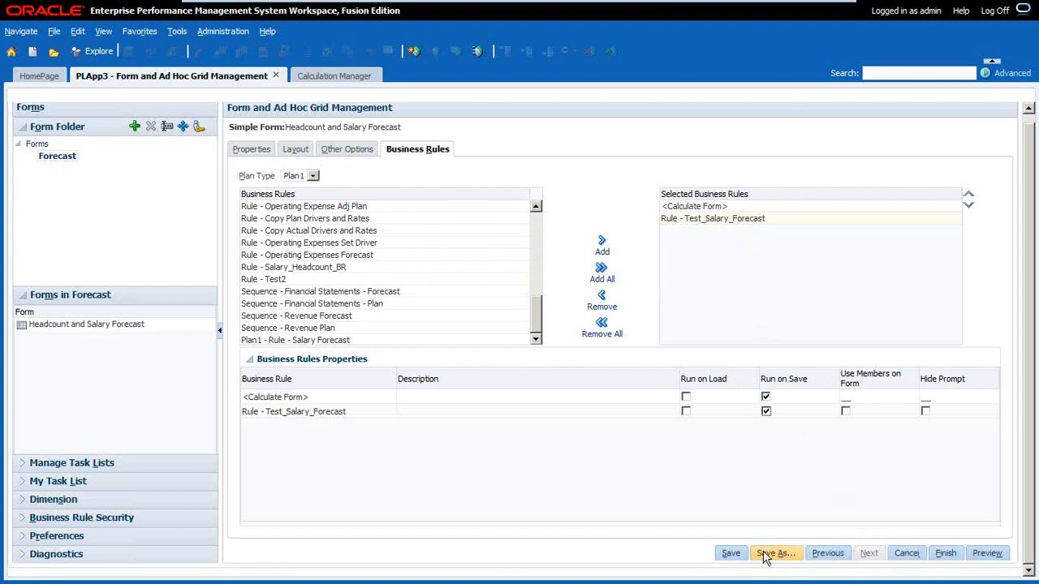
Save and finish the form definition, and open the Headcount and Salary Forecast form for data entry
click(729, 555)
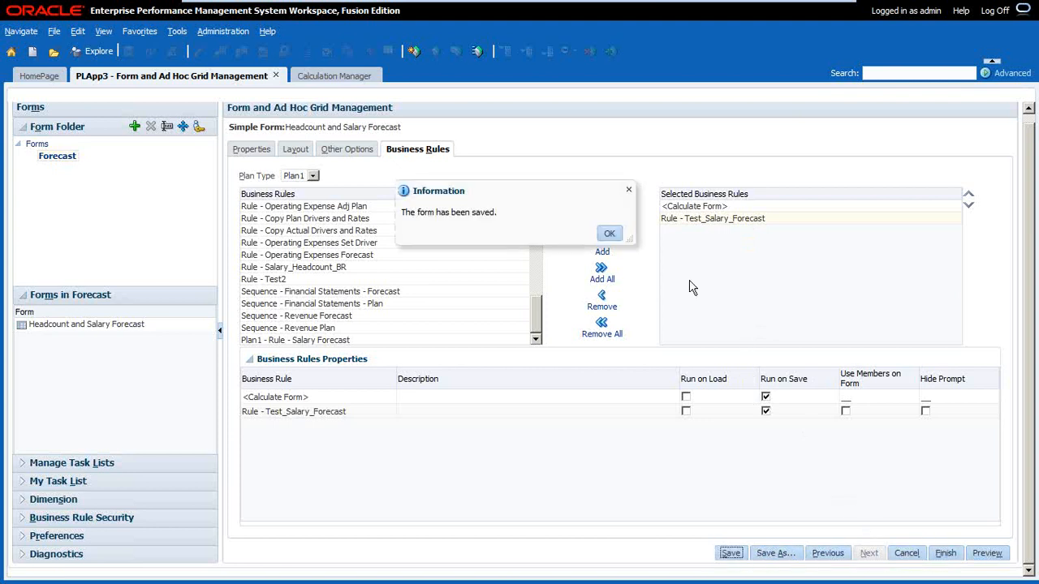
click(610, 234)
click(943, 553)
click(40, 325)
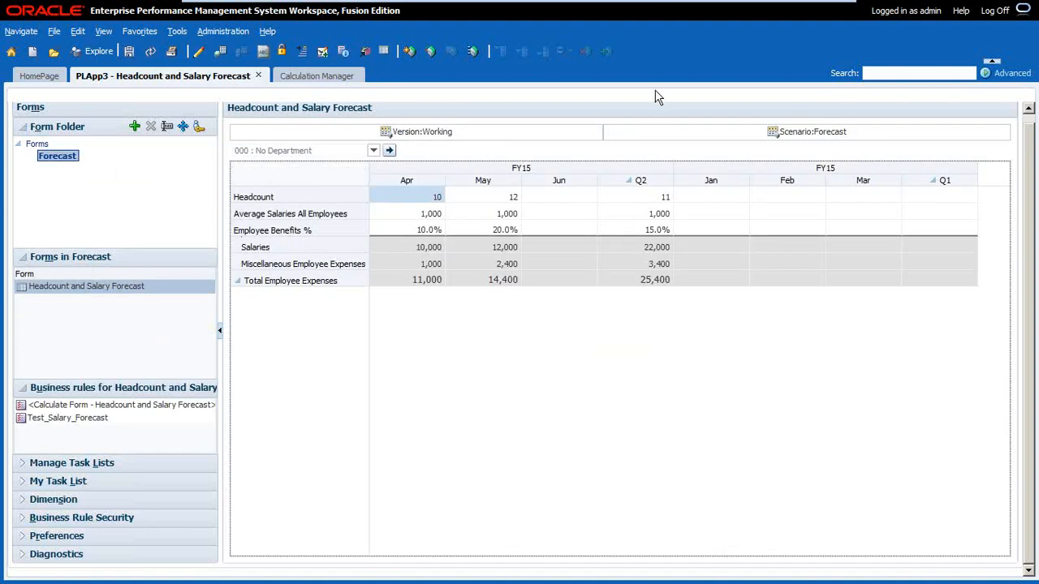
Switch to Essbase Administration Services and clear all data from PLApp3's Plan1 database
key(alt+Tab)
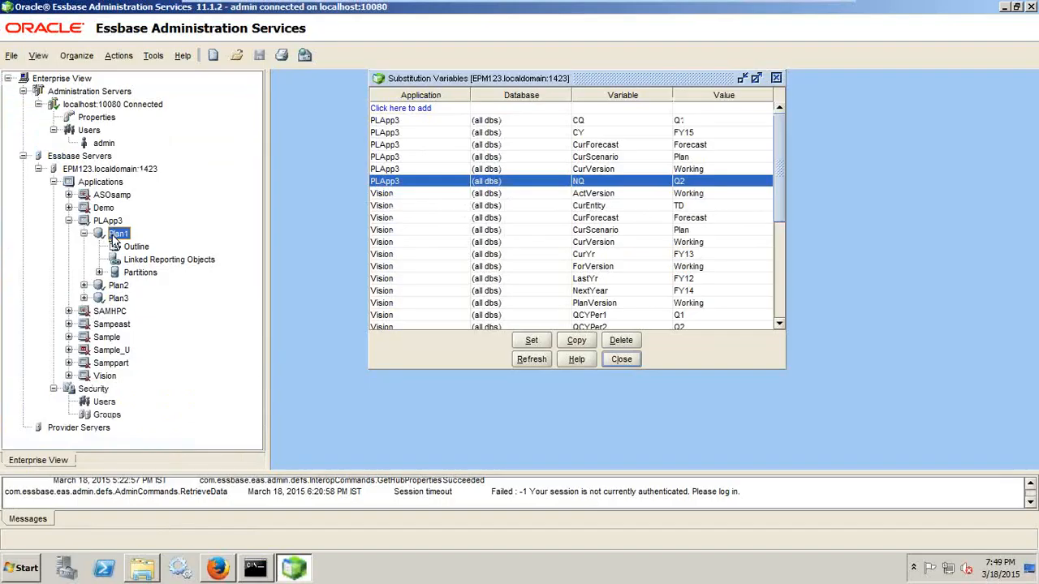
right_click(114, 238)
mouse_move(154, 274)
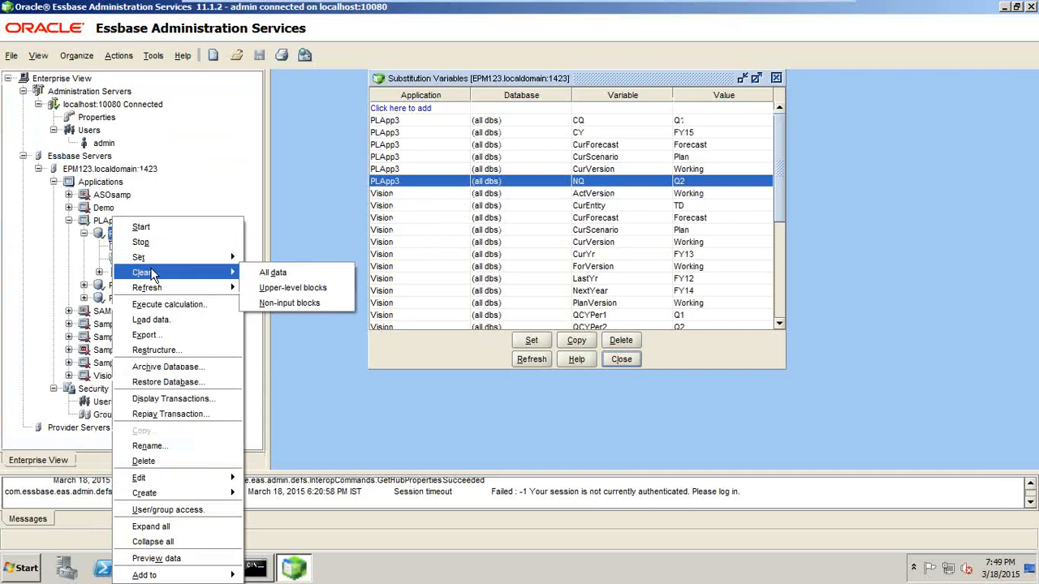
click(274, 273)
click(578, 329)
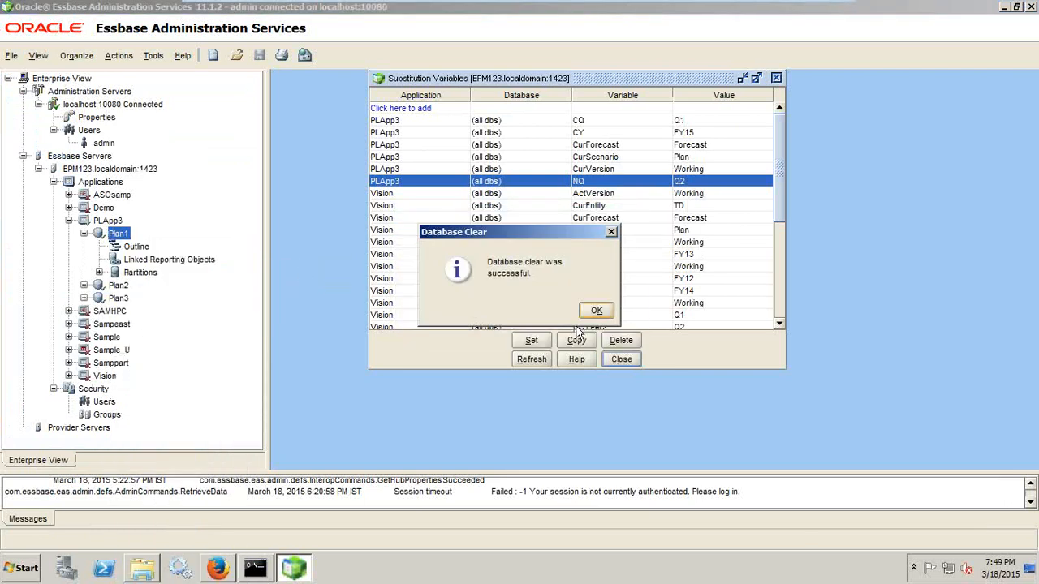
click(591, 310)
Switch back to the Planning form in EPM Workspace, refresh it and enter 10 as the Headcount for Apr FY15
key(alt+Tab)
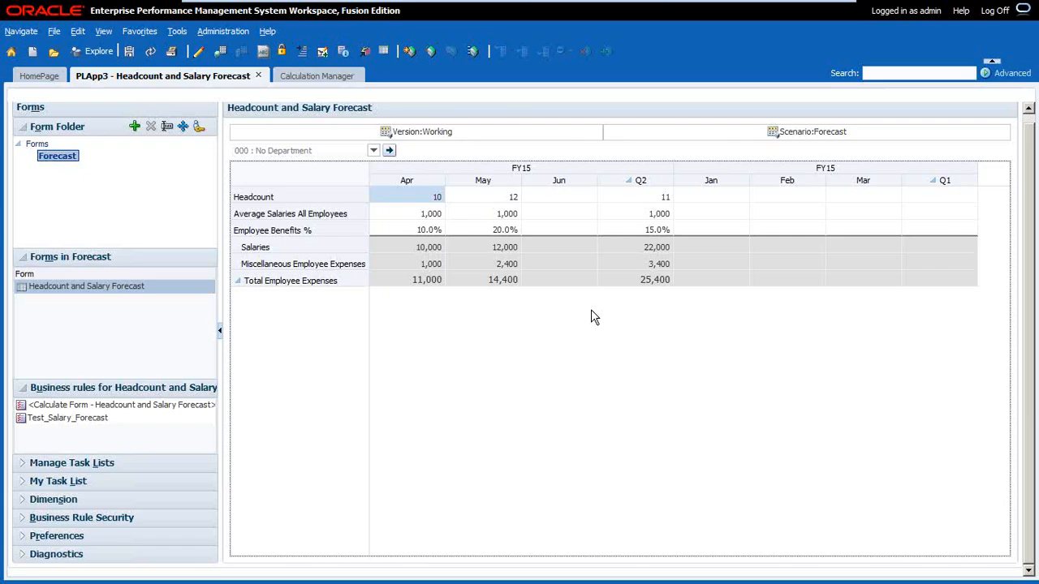
click(150, 51)
click(398, 199)
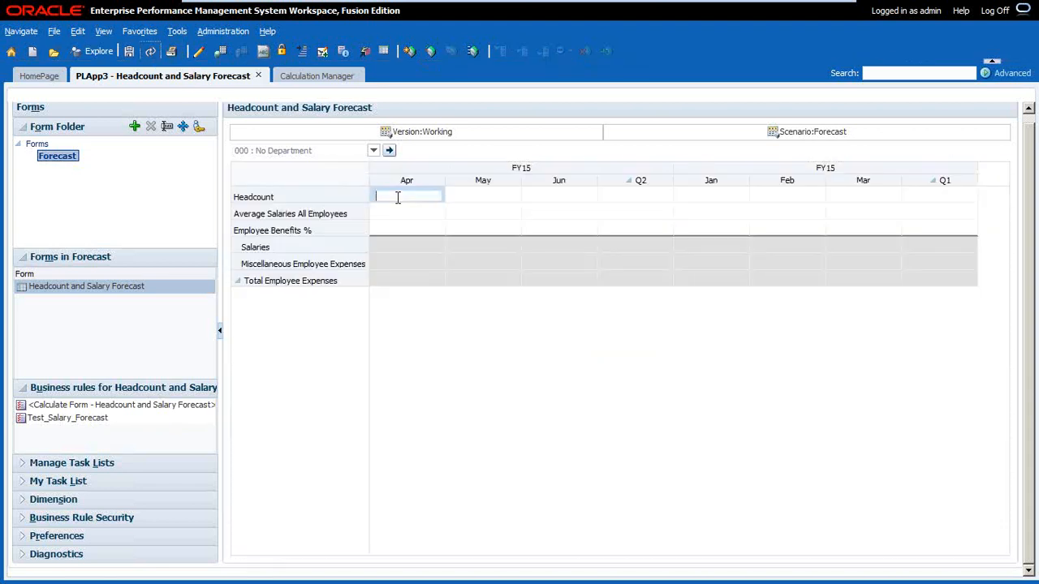
key(Return)
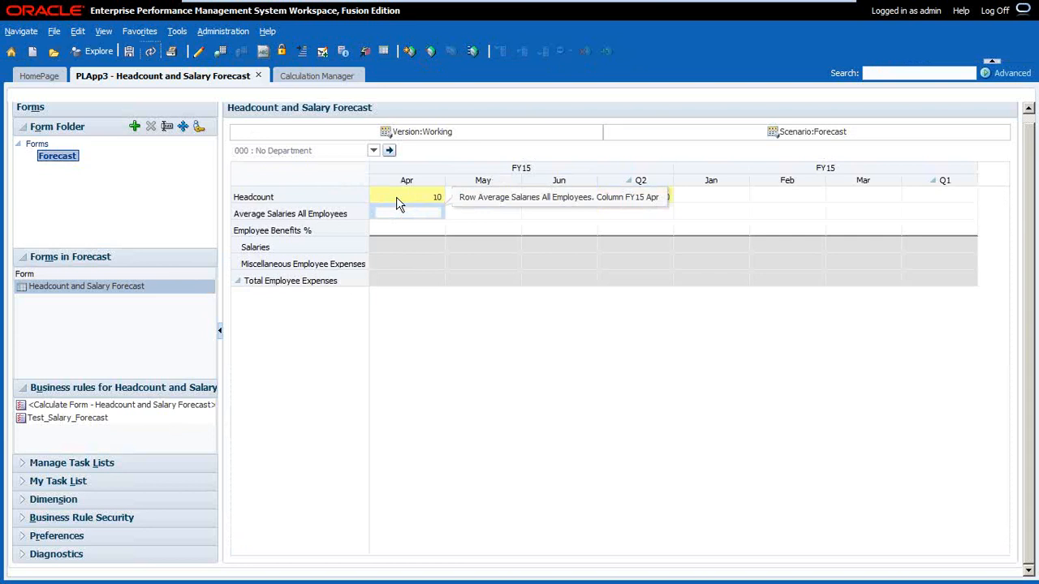
Enter 1000 as Average Salaries All Employees for Apr FY15, then save the form and check the Salaries row
text(1000)
key(Return)
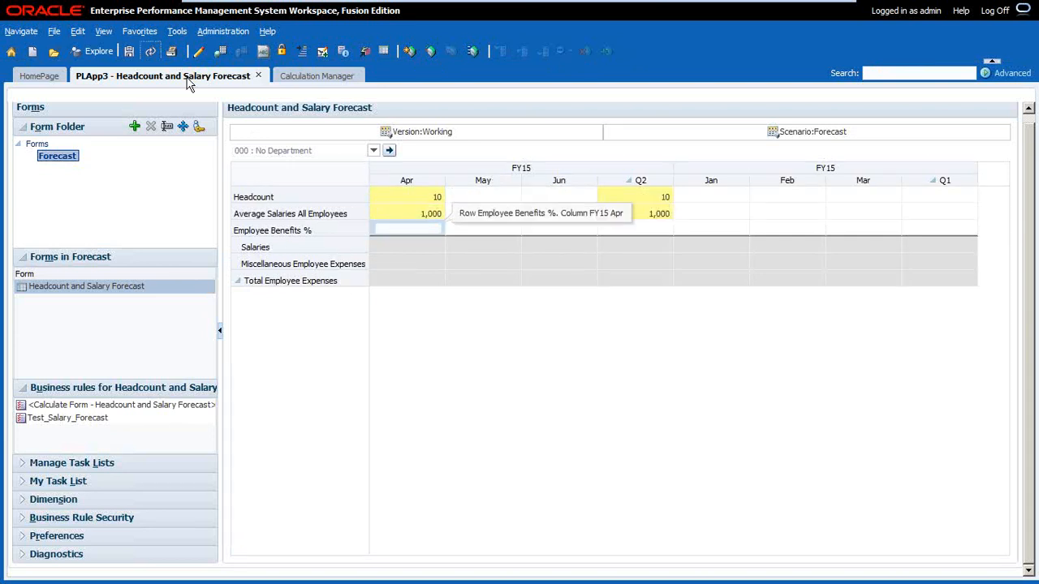
click(129, 52)
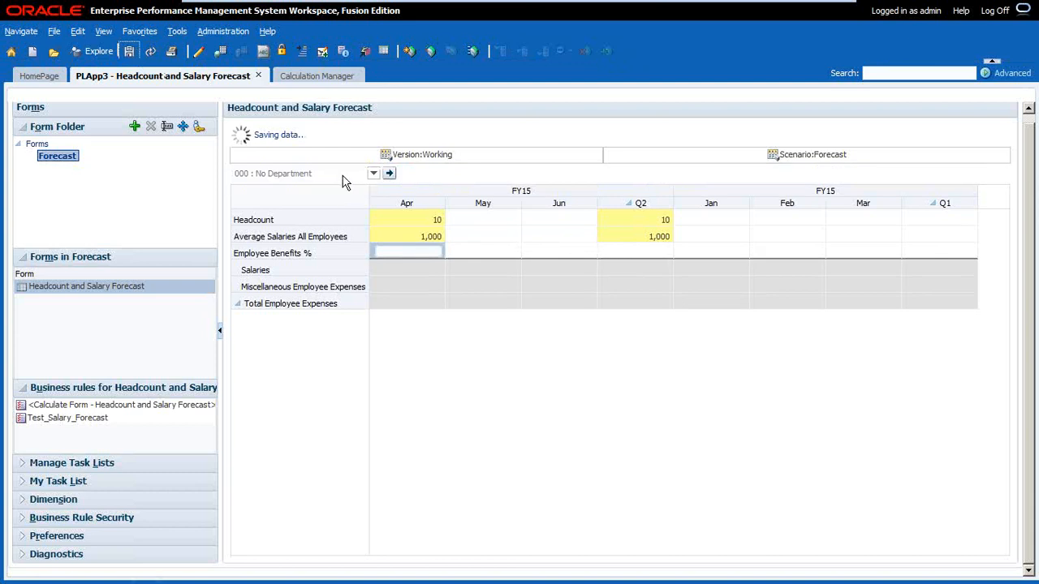
click(608, 251)
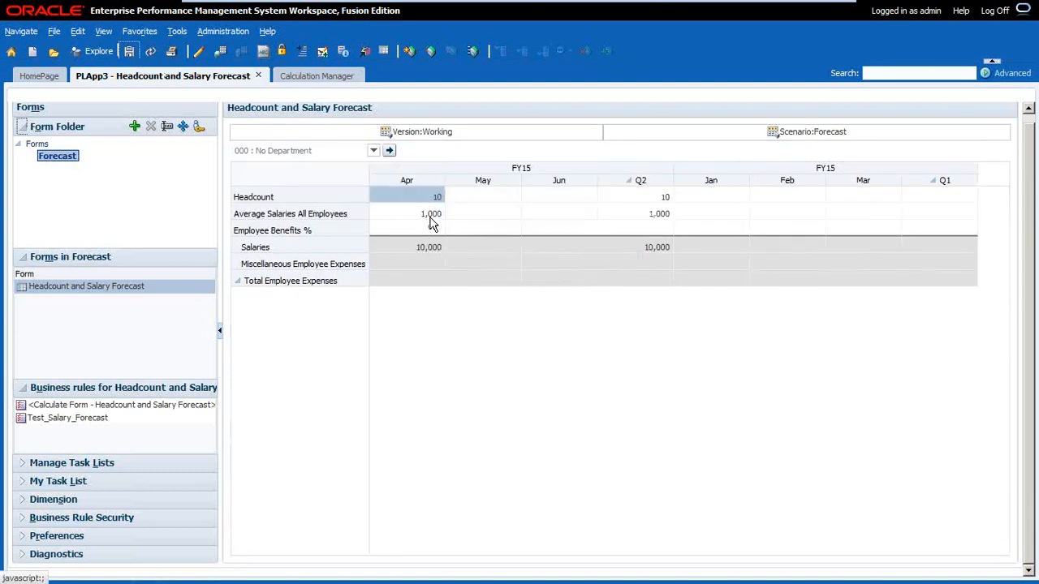
click(432, 252)
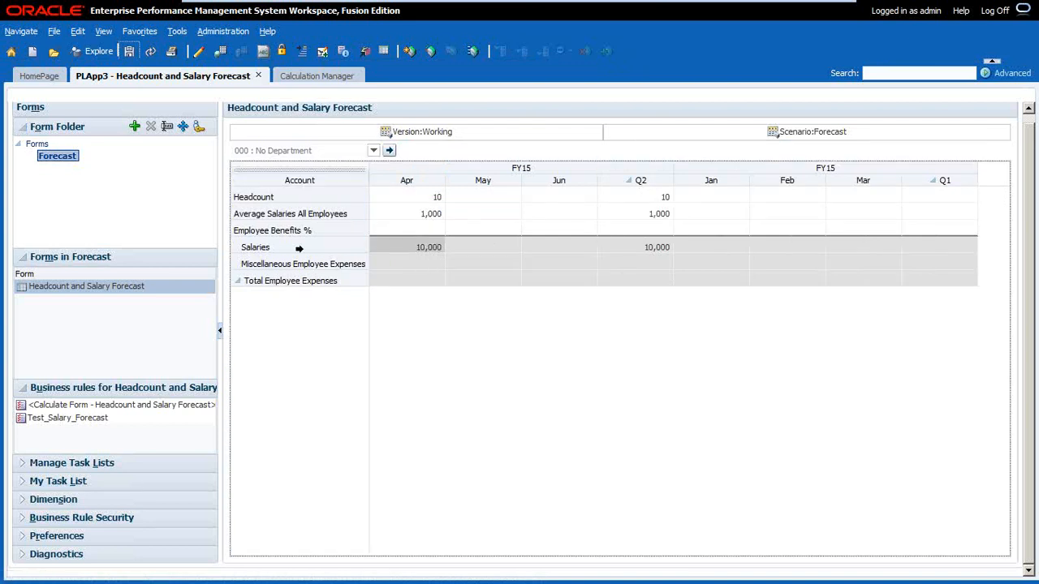
In Calculation Manager, show Test_Salary_Forecast in Designer mode and add a Formula component between the Salaries formula and End
click(319, 77)
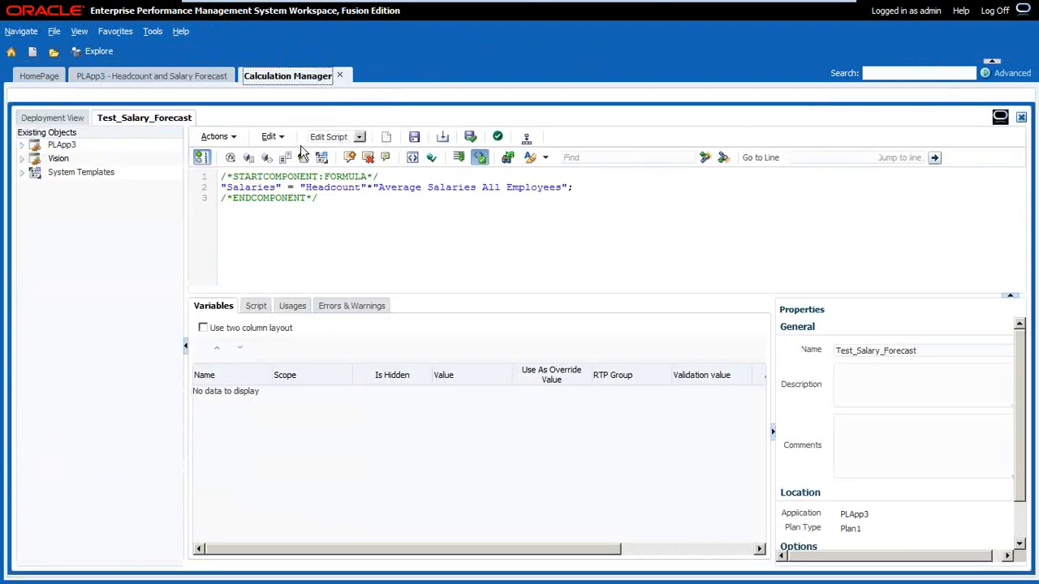
click(325, 138)
click(327, 150)
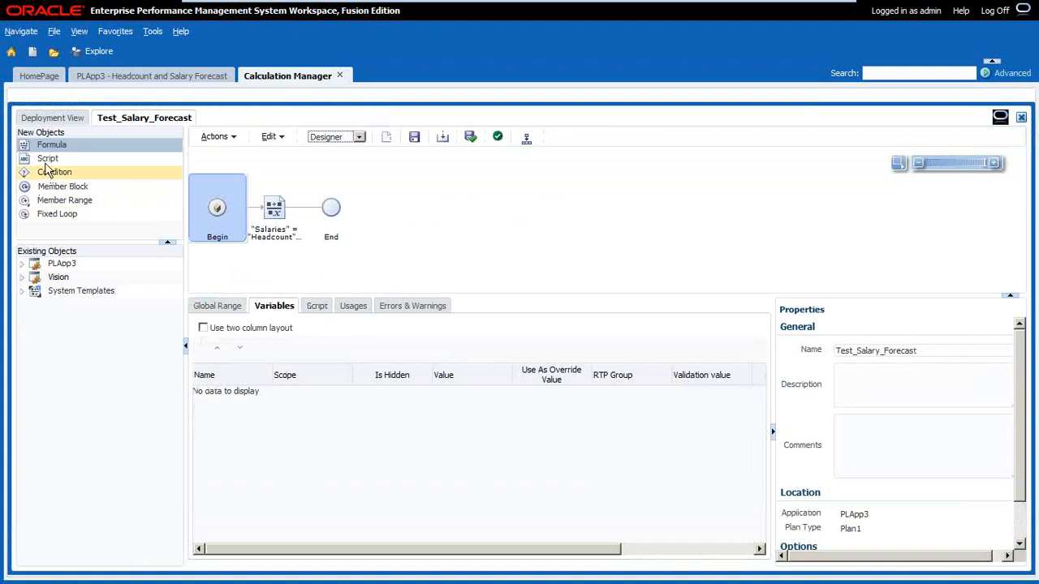
drag(47, 154, 317, 213)
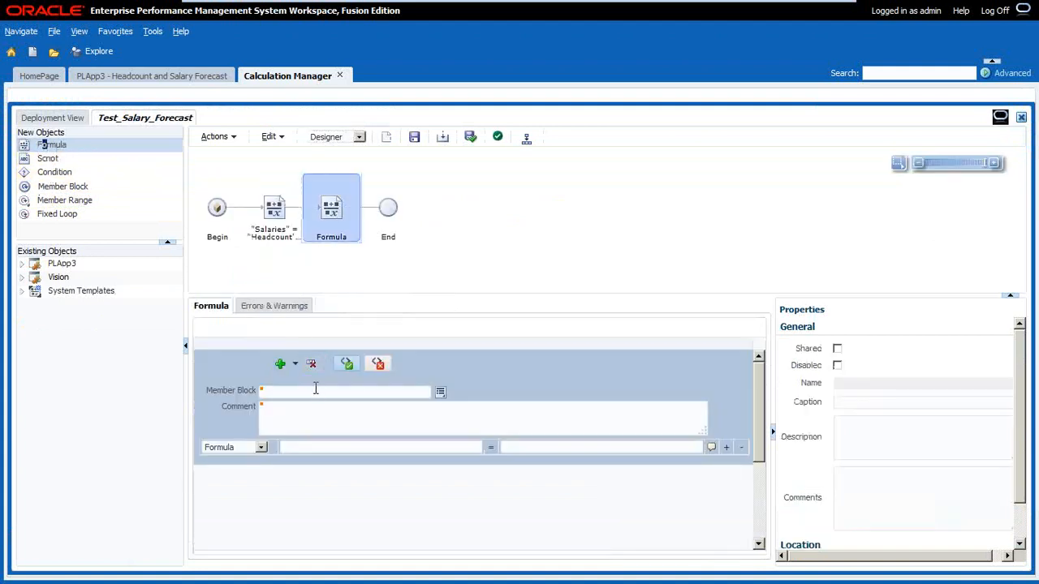
click(336, 449)
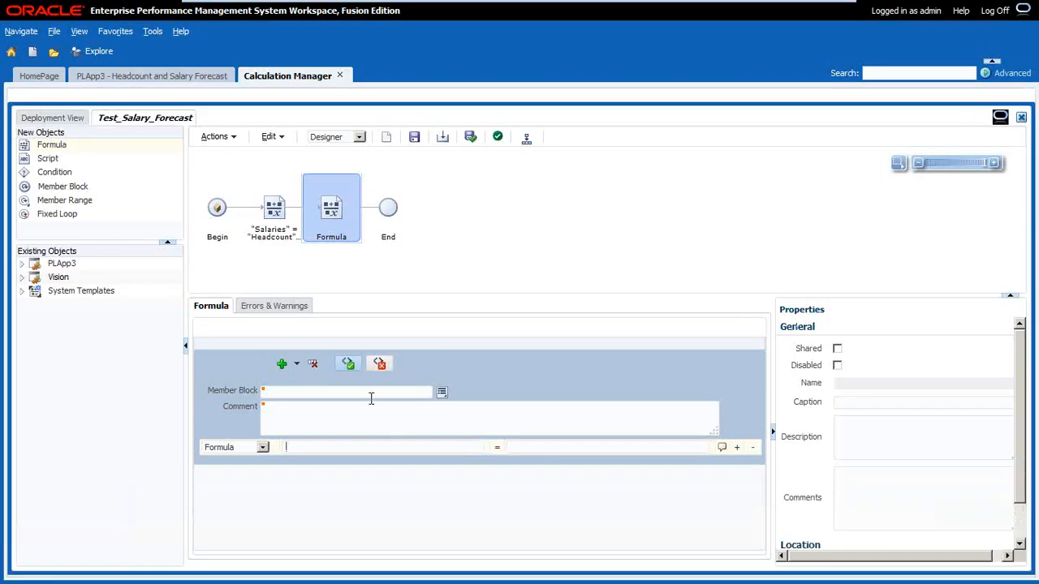
Set the new formula's left side to the account member "Miscellaneous Employee Expenses", leaving Member Block empty
click(443, 394)
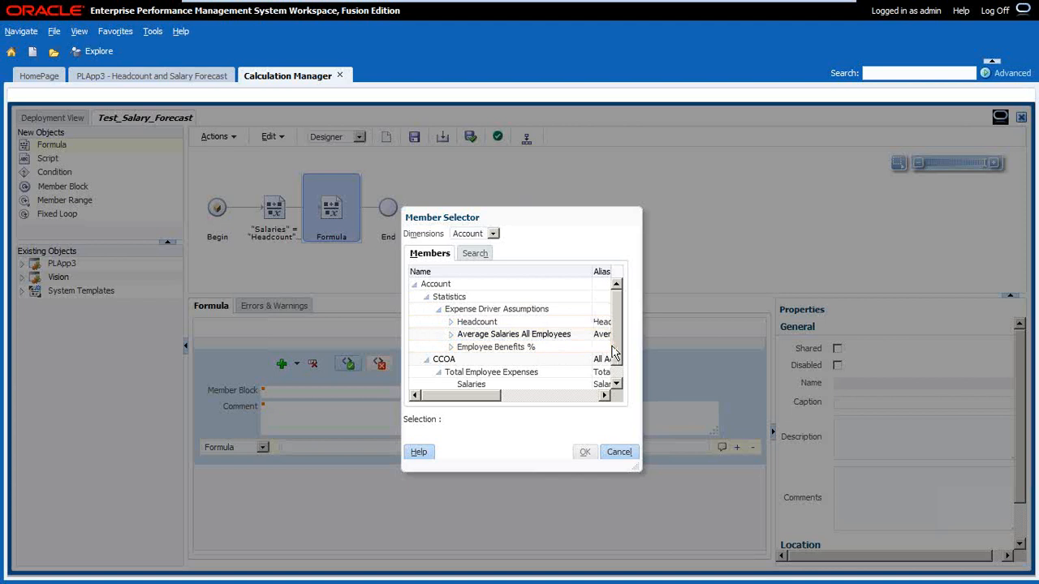
scroll(602, 382, down, 1)
click(522, 383)
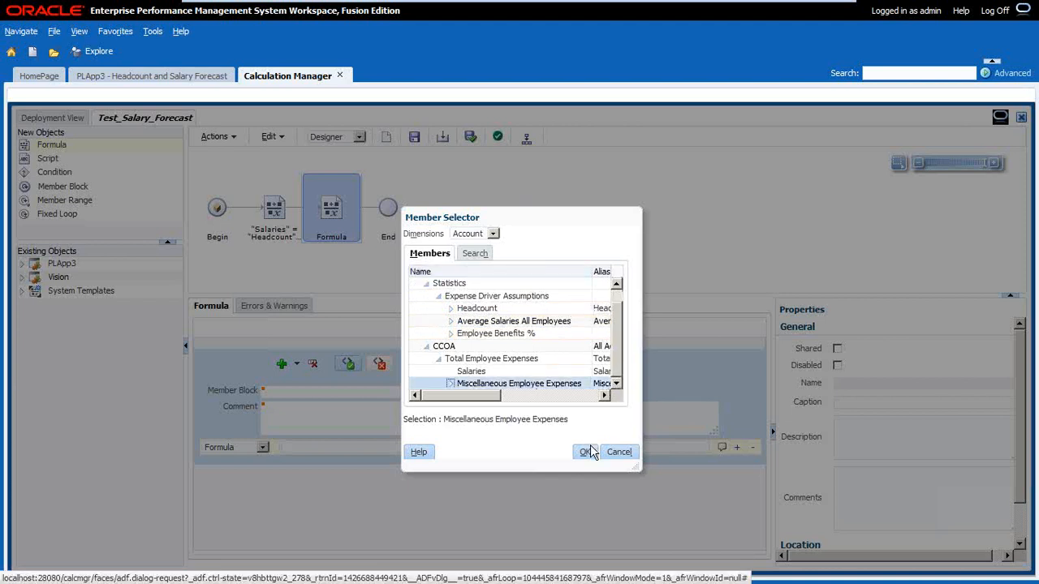
click(585, 452)
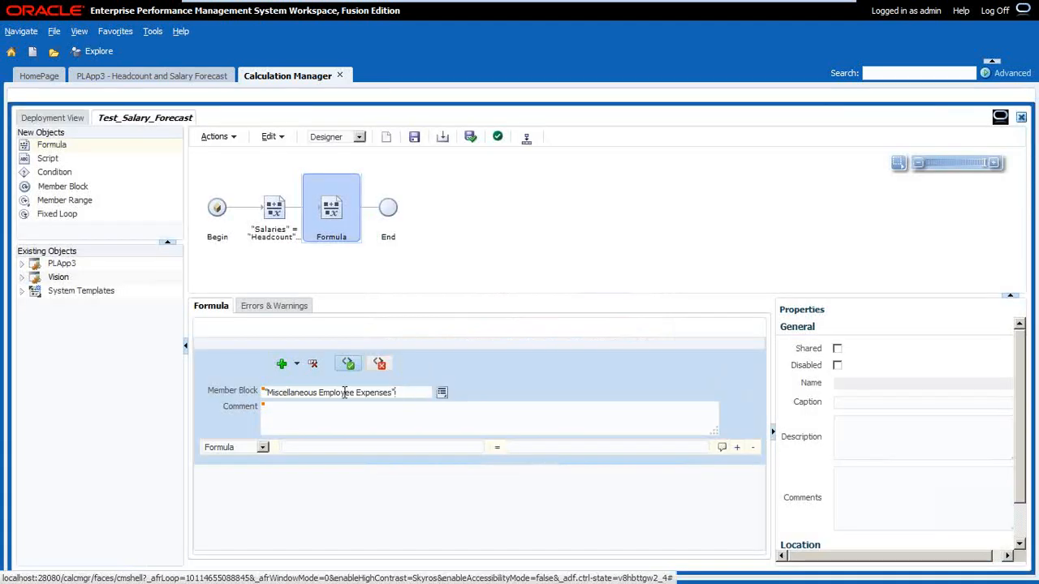
drag(418, 393, 222, 394)
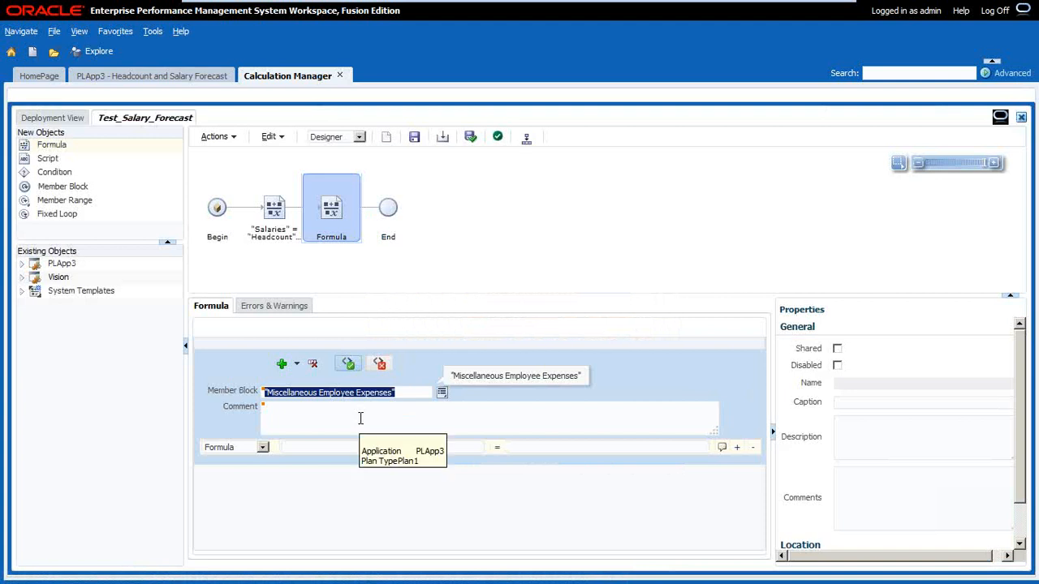
key(ctrl+x)
click(366, 444)
key(ctrl+v)
click(596, 444)
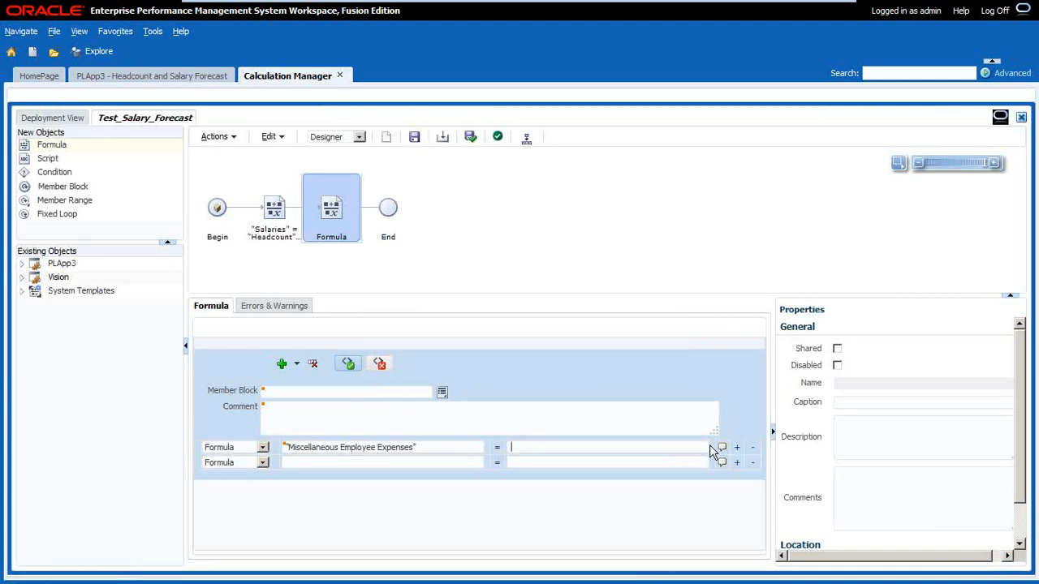
Start the formula's right side with the member "Salaries" followed by a multiplication sign, leaving Member Block empty
click(442, 392)
click(484, 374)
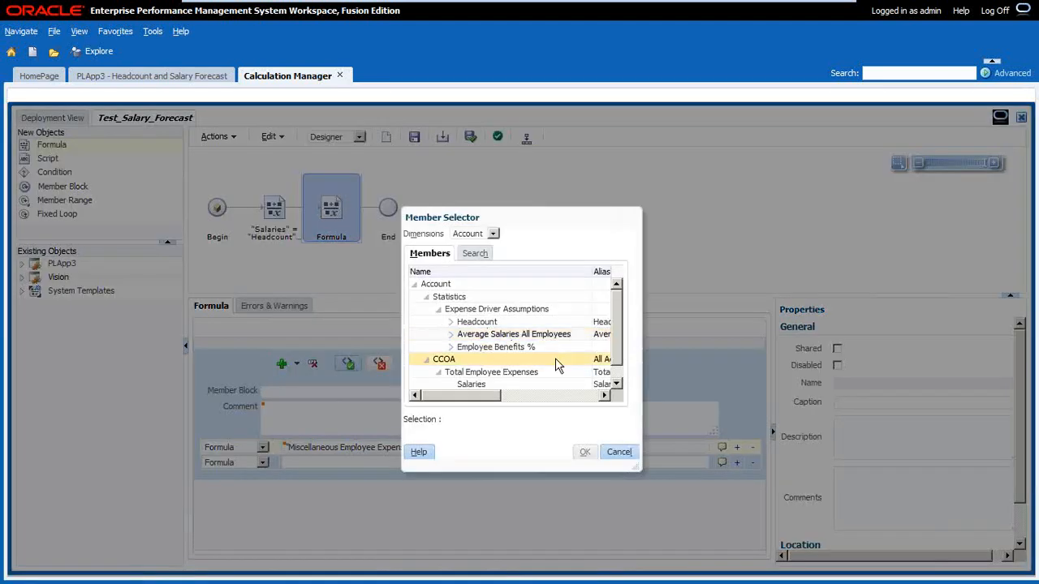
click(495, 384)
click(584, 452)
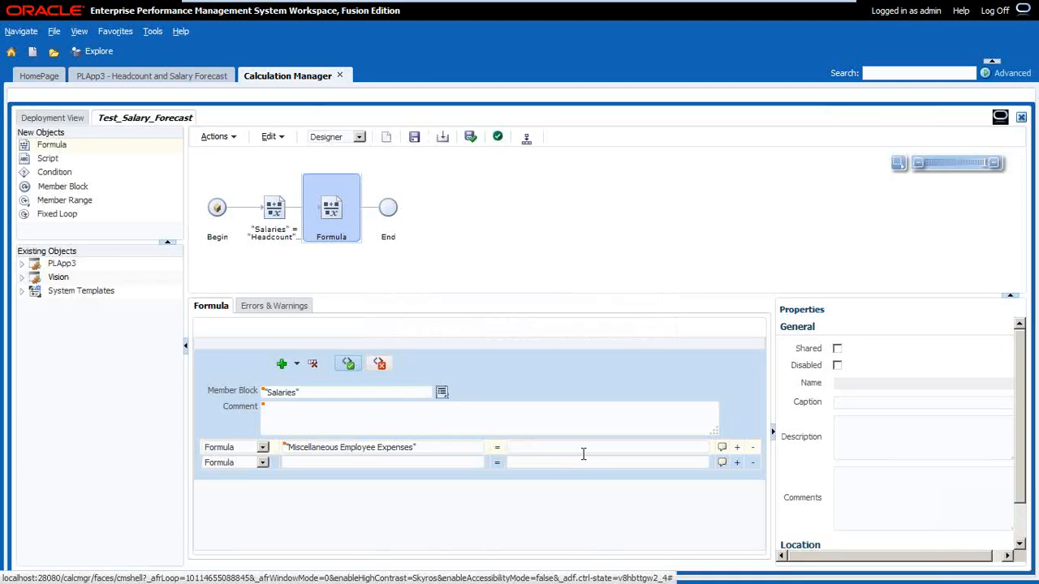
key(ctrl+x)
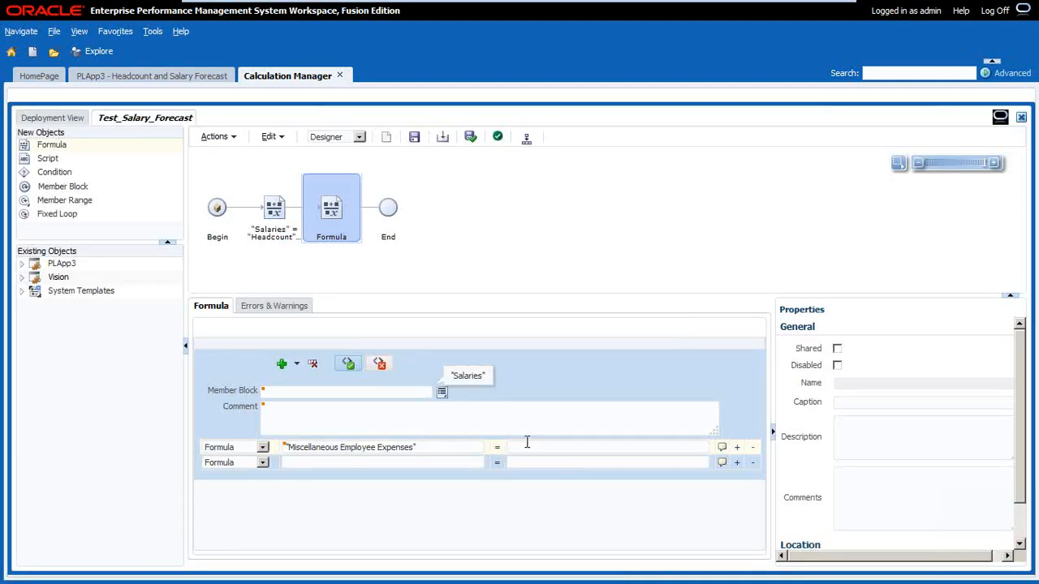
click(526, 443)
key(ctrl+v)
Complete the formula's right side as "Salaries"*"Employee Benefits %" using the account member Employee Benefits %
click(441, 395)
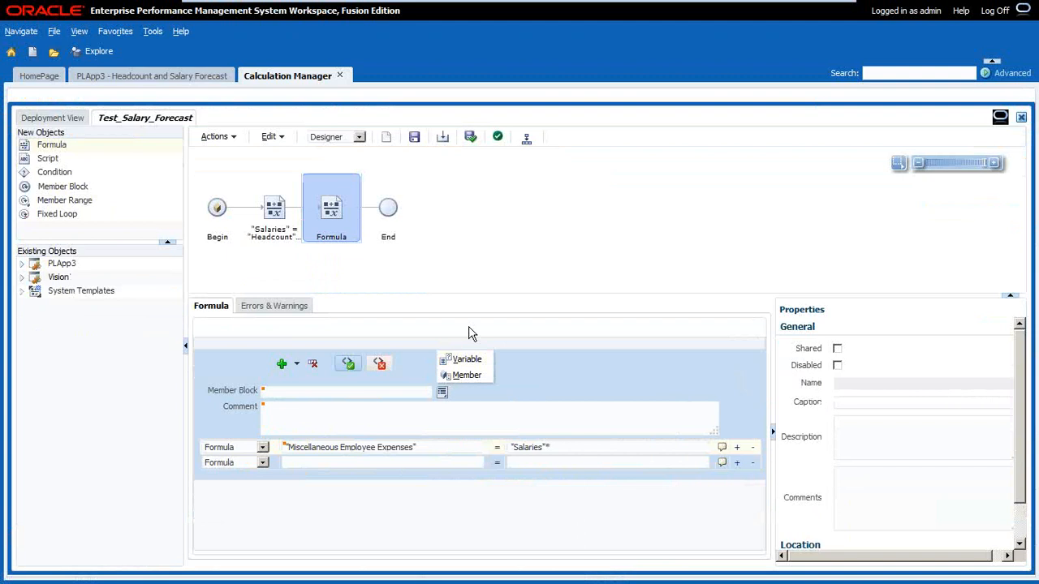
click(463, 374)
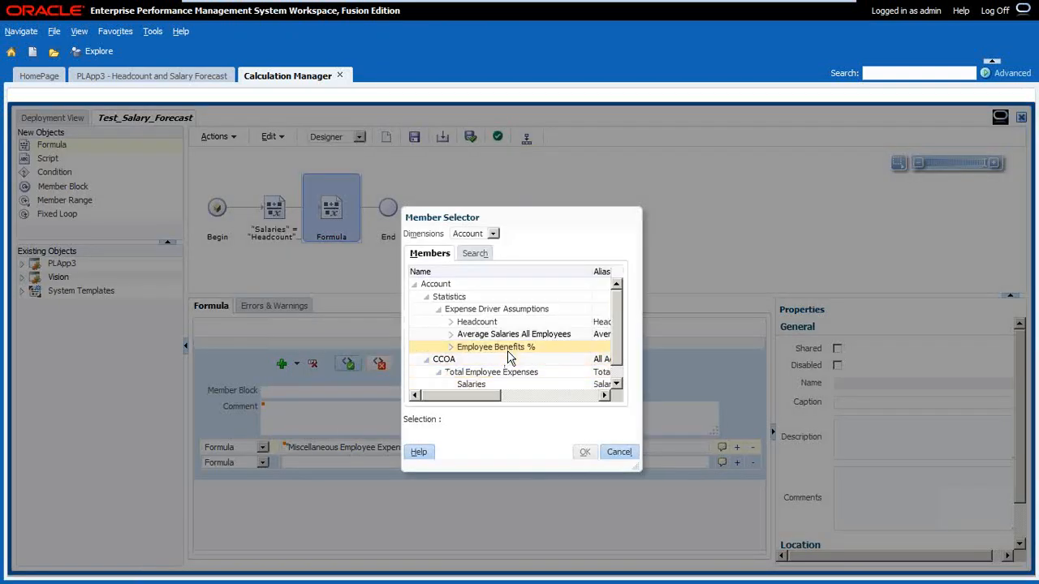
click(508, 349)
click(584, 452)
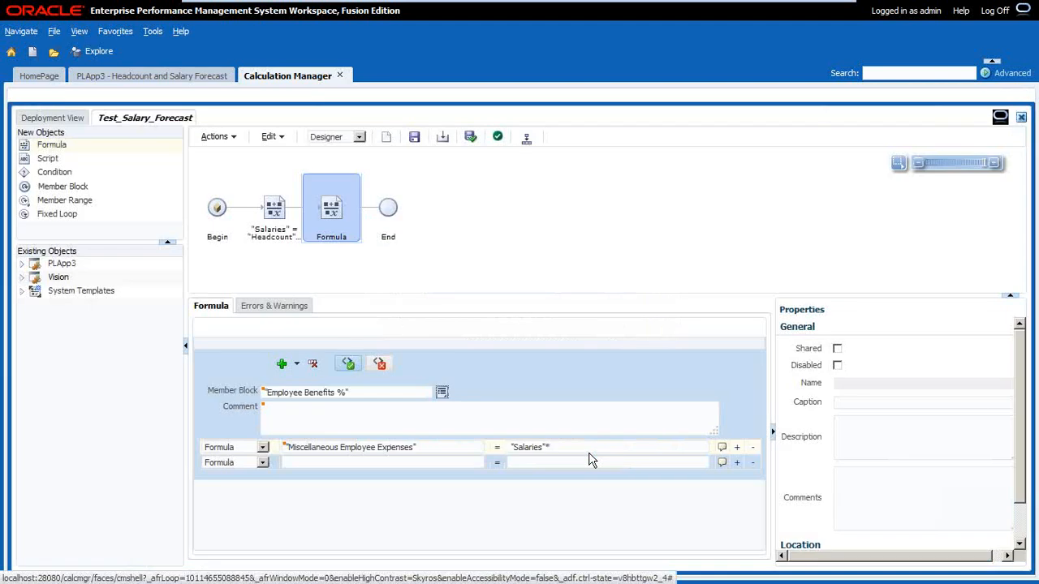
drag(351, 392, 200, 381)
drag(309, 392, 569, 449)
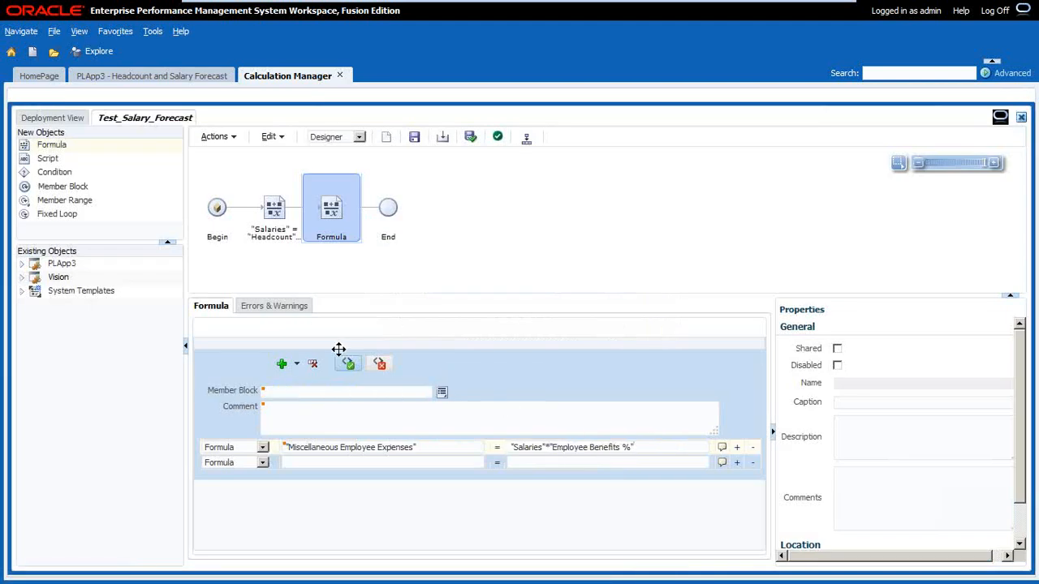
Save the Test_Salary_Forecast rule and display it in Edit Script mode
click(414, 136)
click(566, 359)
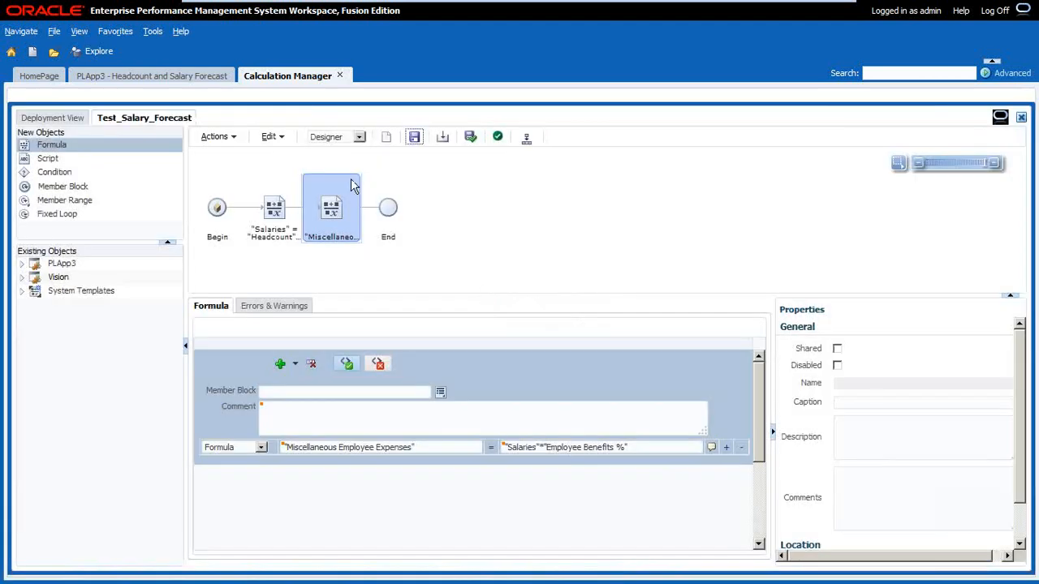
click(339, 137)
click(329, 160)
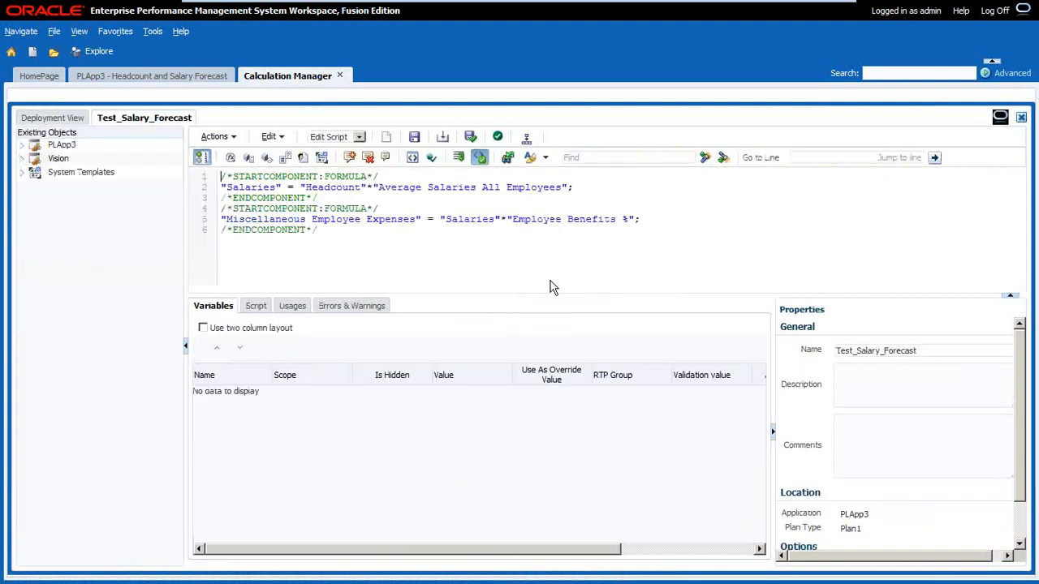
Save the rule again from its script view and validate it
click(413, 136)
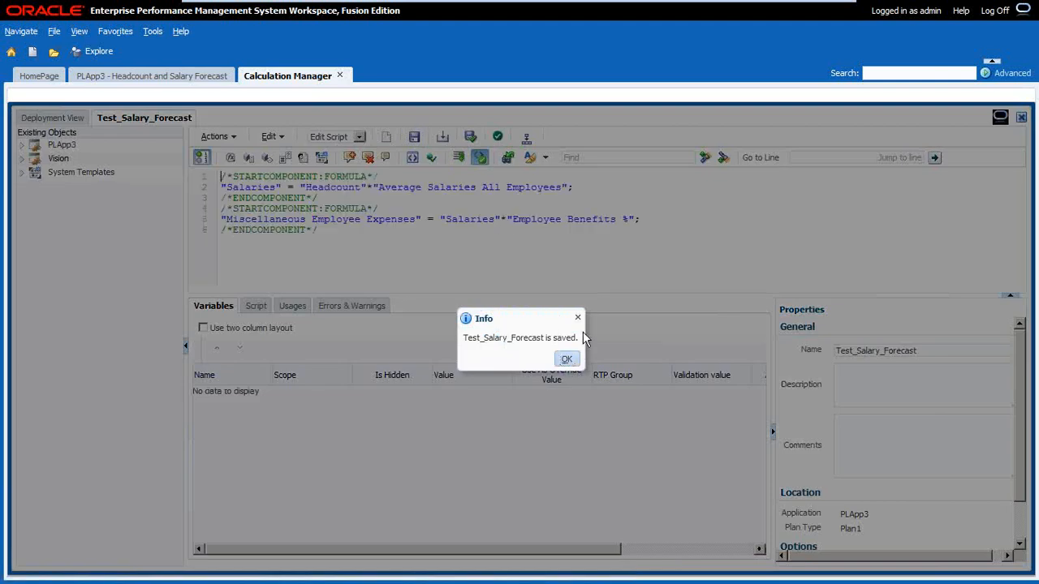
click(566, 359)
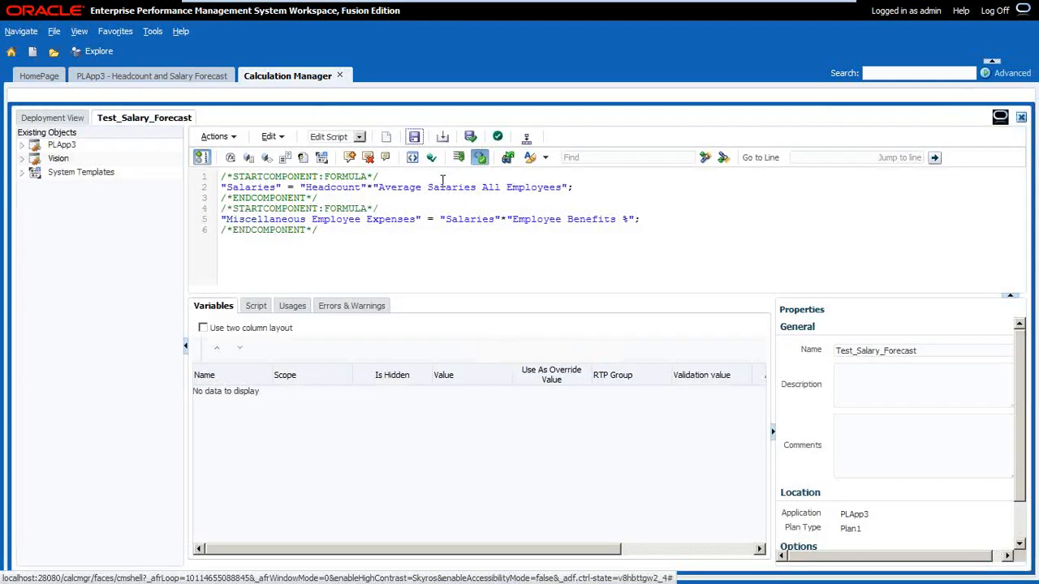
click(497, 137)
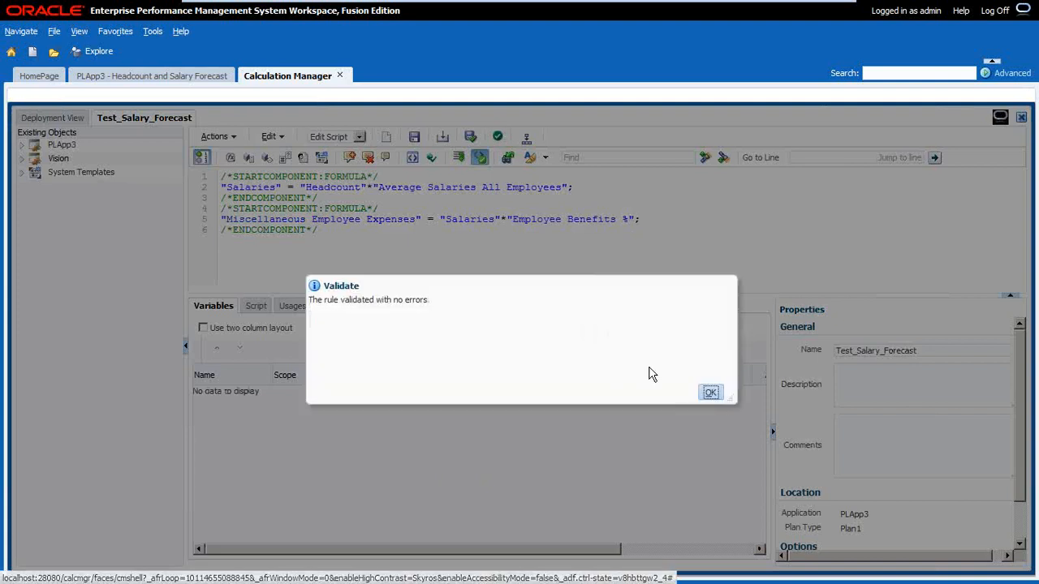
click(710, 391)
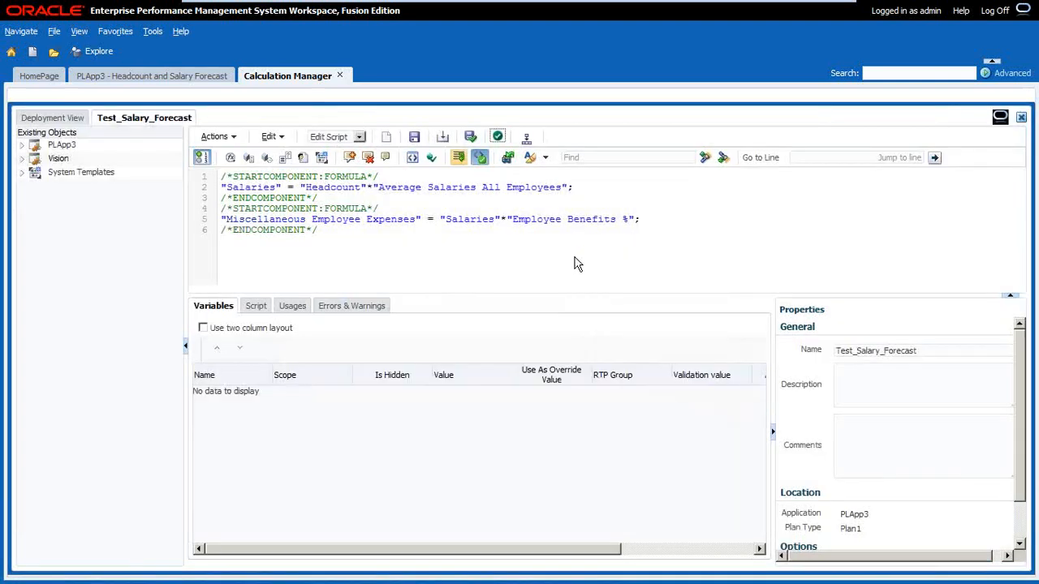
Mark Test_Salary_Forecast as deployable under PLApp3's Plan1 in the Deployment View and deploy it
click(172, 78)
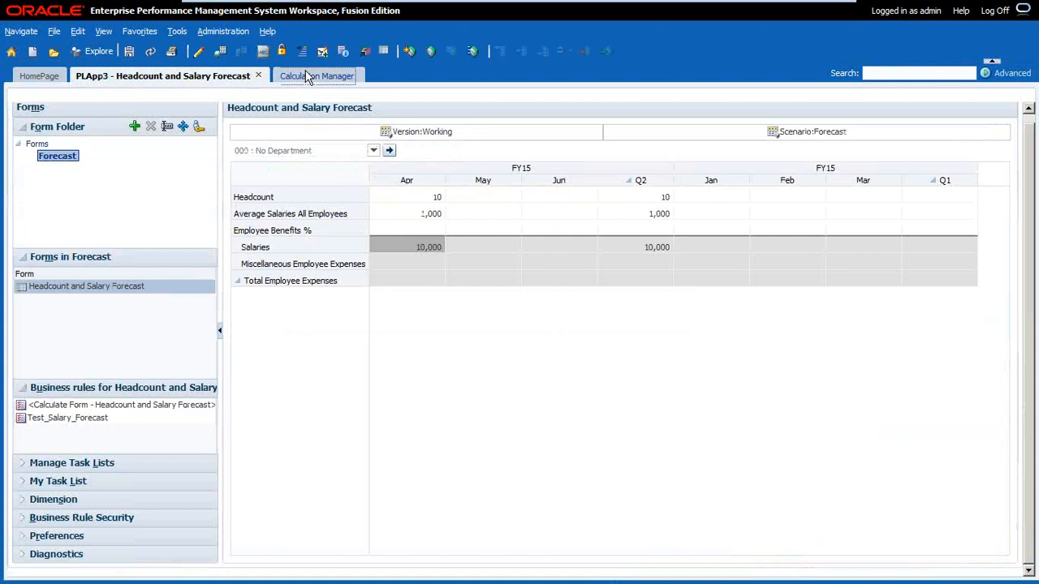
click(286, 77)
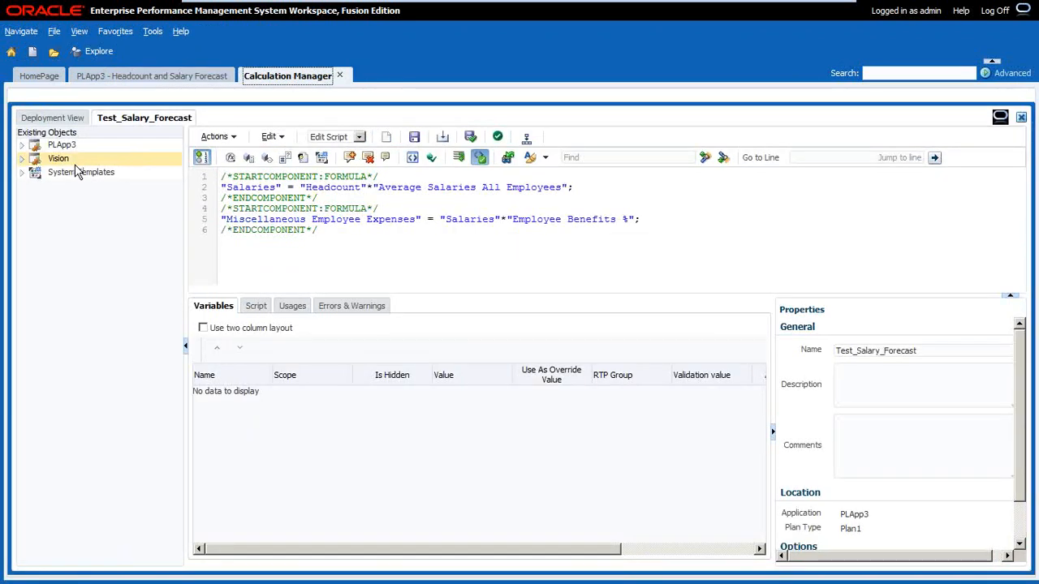
click(57, 119)
click(212, 310)
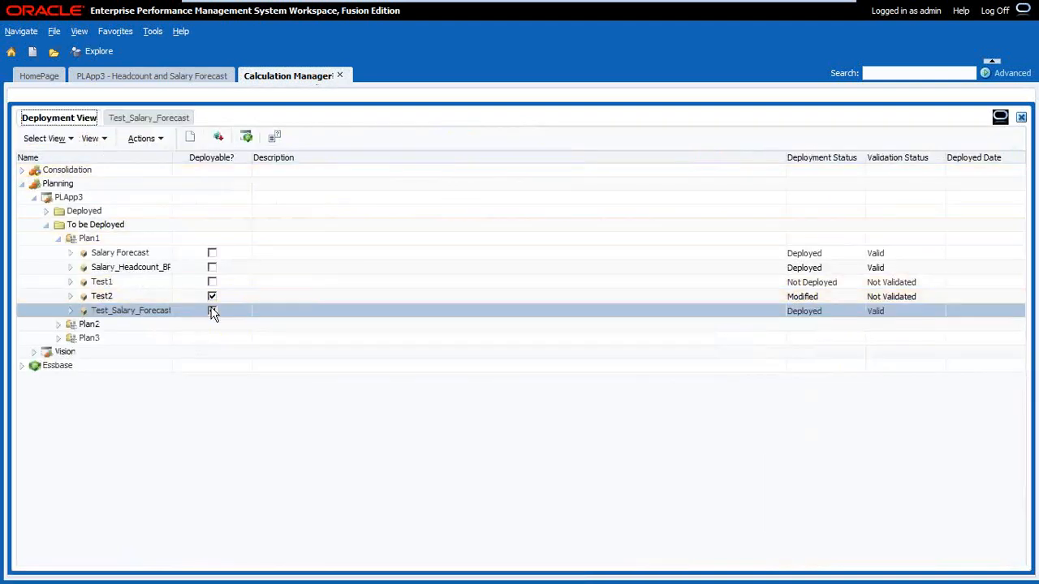
right_click(120, 311)
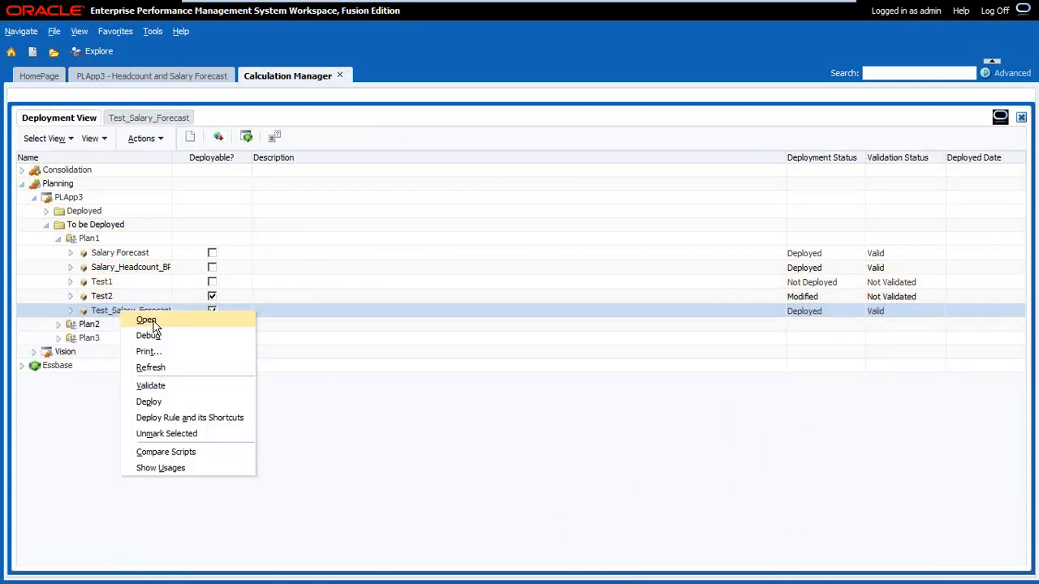
click(167, 402)
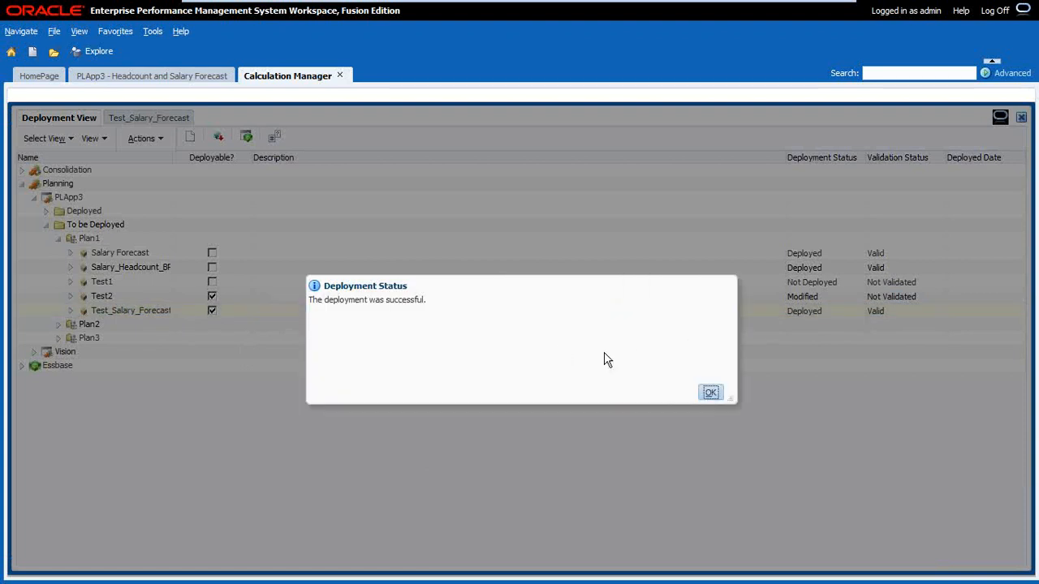
click(703, 392)
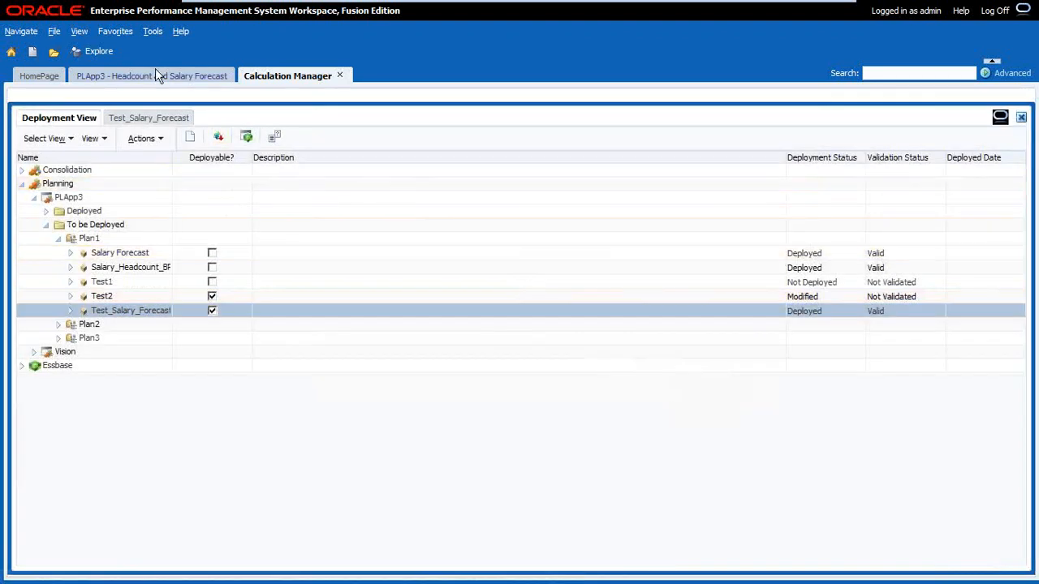
Return to the Headcount and Salary Forecast form and enter 20% as Employee Benefits % for Apr FY15
click(157, 76)
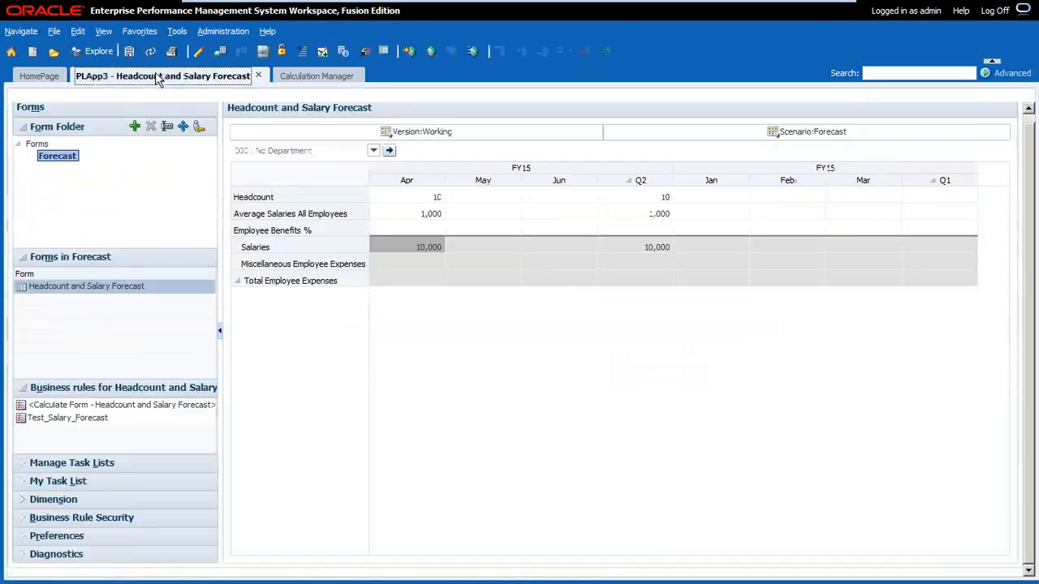
click(428, 228)
click(428, 227)
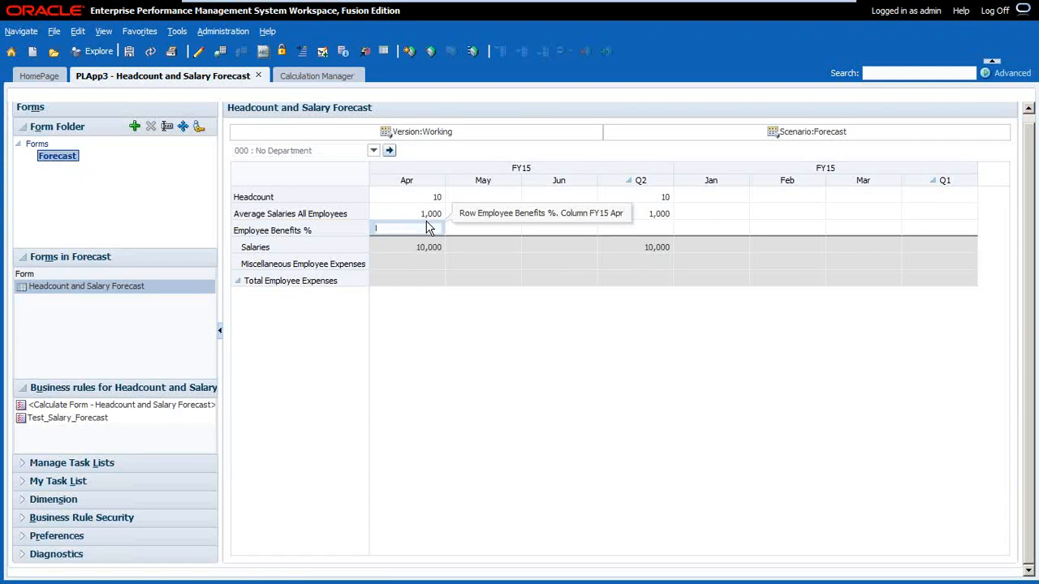
click(387, 362)
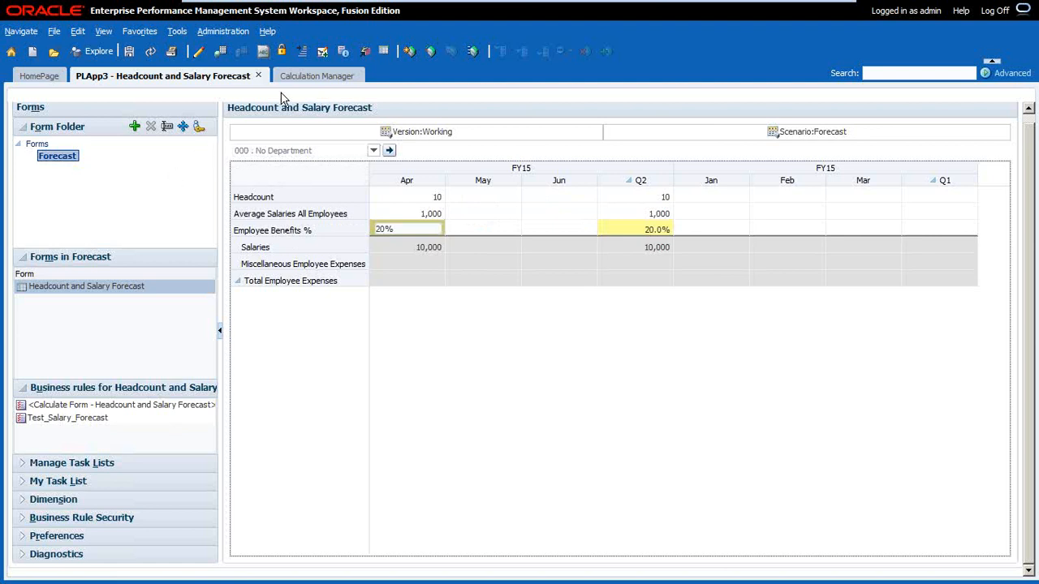
Save the Headcount and Salary Forecast form data so its attached business rule runs
click(130, 51)
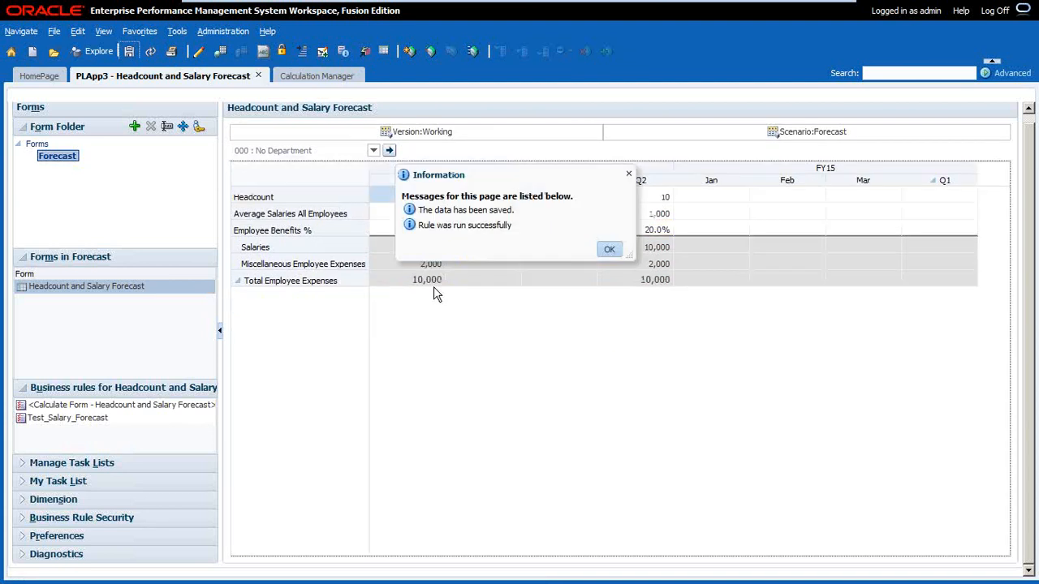
click(593, 248)
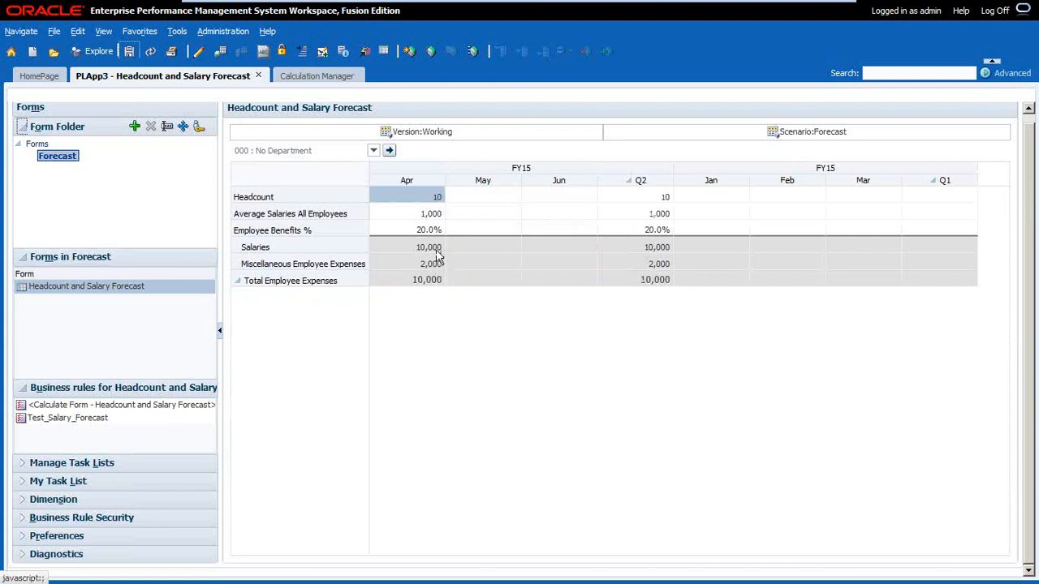
Review the slide with the salary, miscellaneous and total expenses forecasting script, and switch to Essbase Administration Services
key(F11)
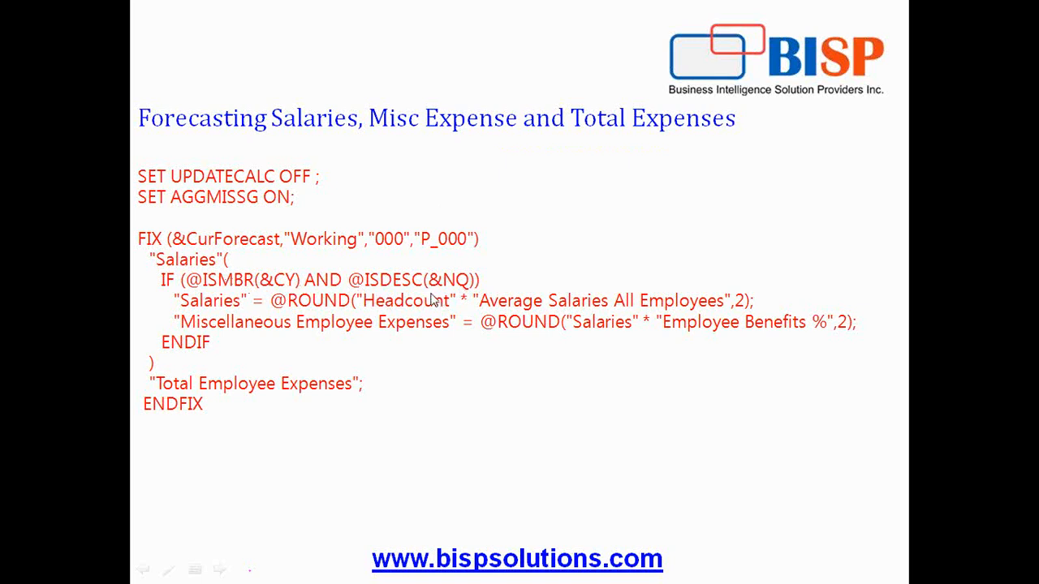
key(super)
click(268, 572)
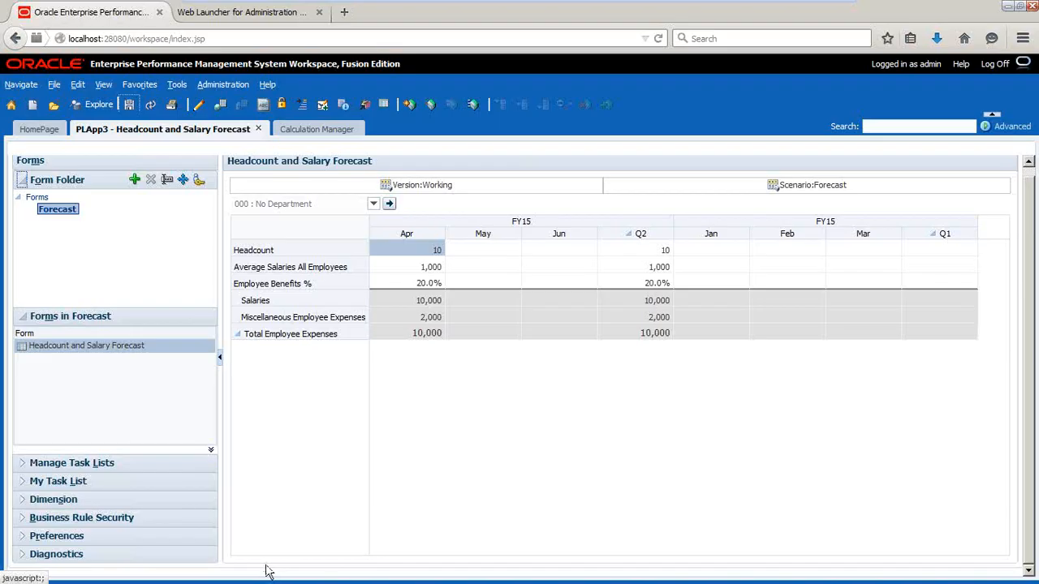
key(F11)
key(alt+Tab)
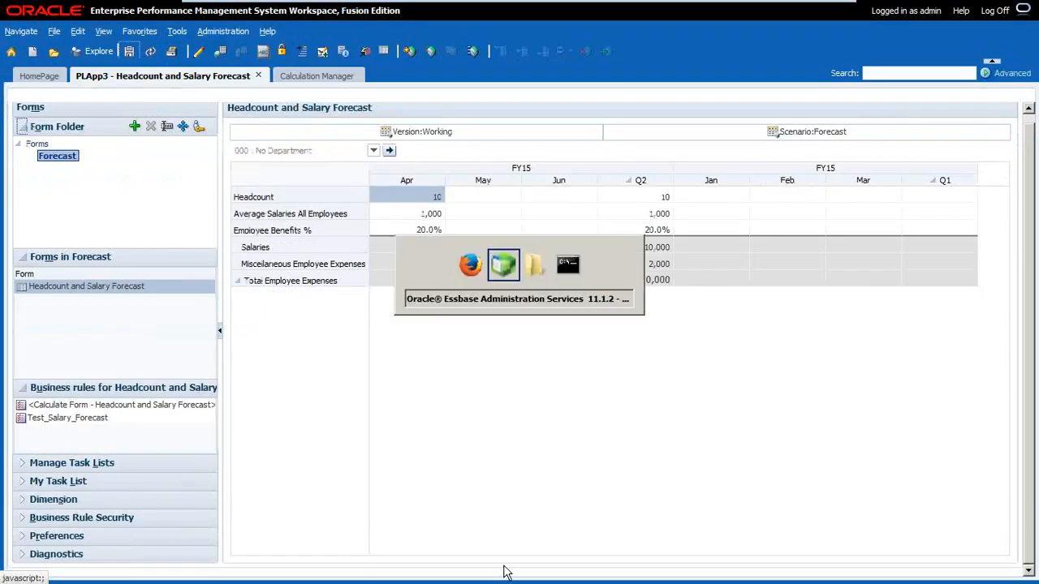
click(625, 359)
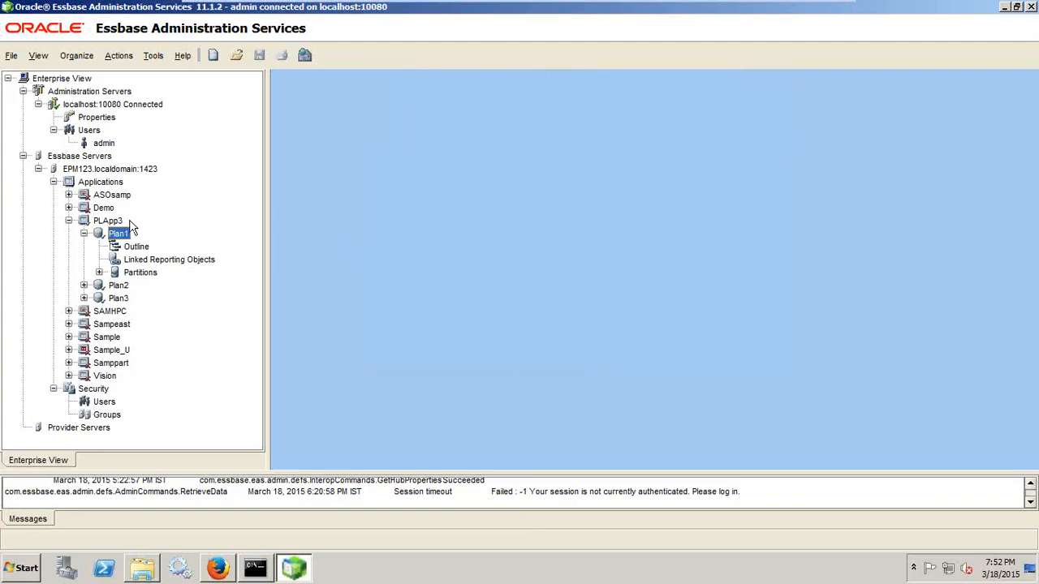
Open the substitution variables of Essbase server EPM123.localdomain:1423 and examine PLApp3's CY and NQ variables
right_click(105, 169)
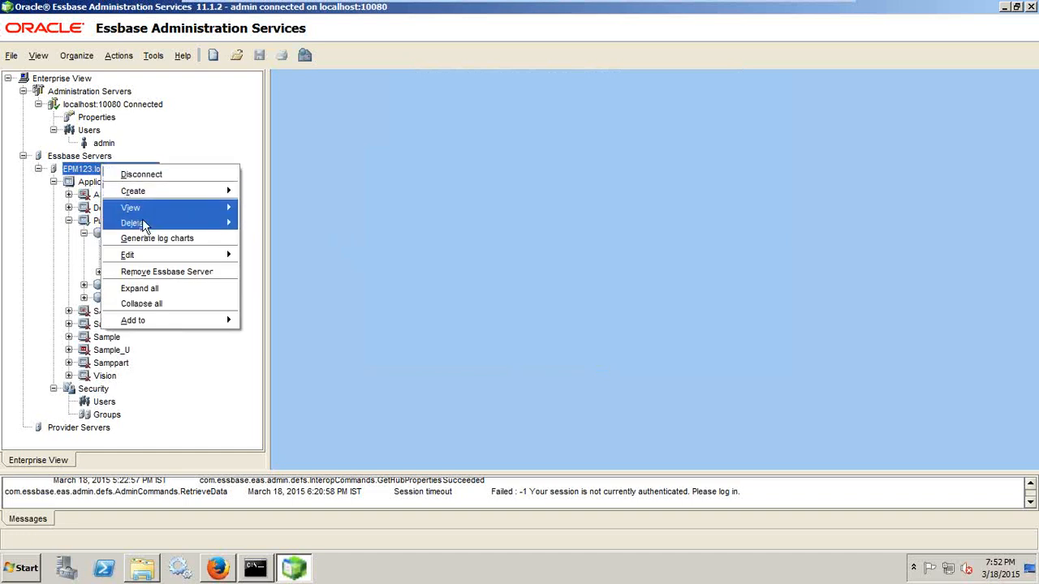
mouse_move(146, 255)
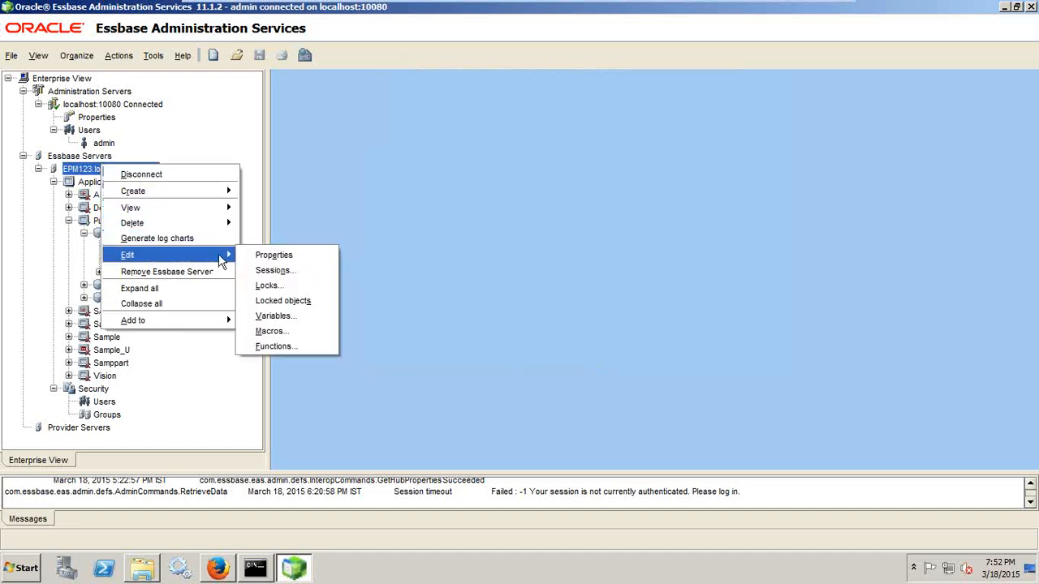
click(280, 317)
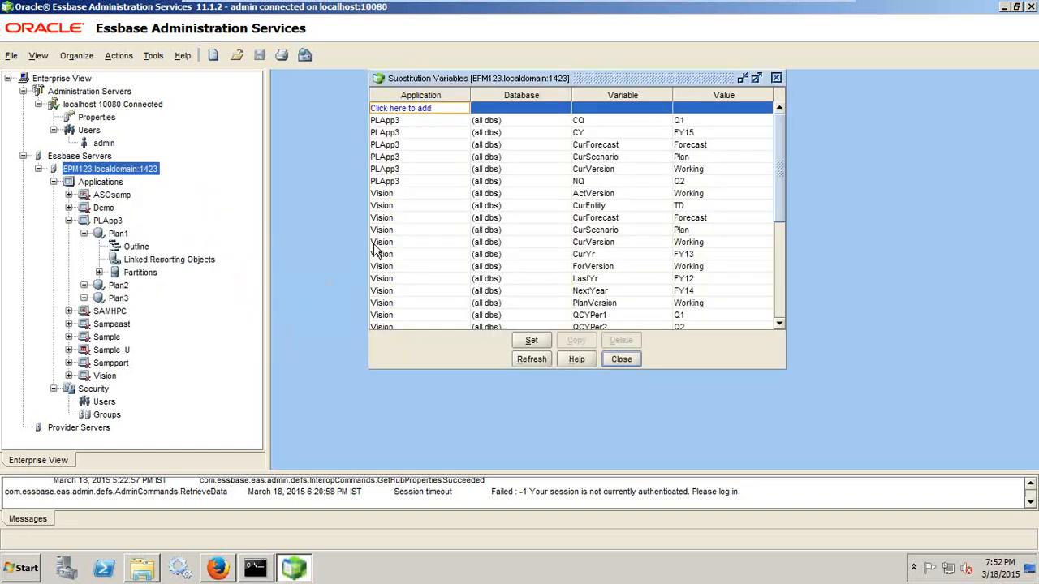
click(585, 133)
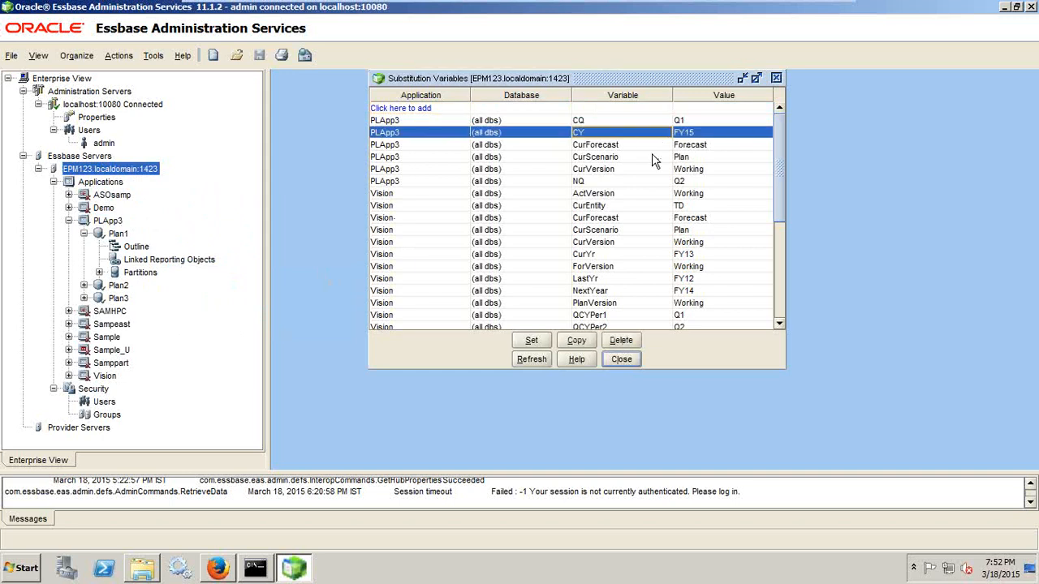
click(604, 180)
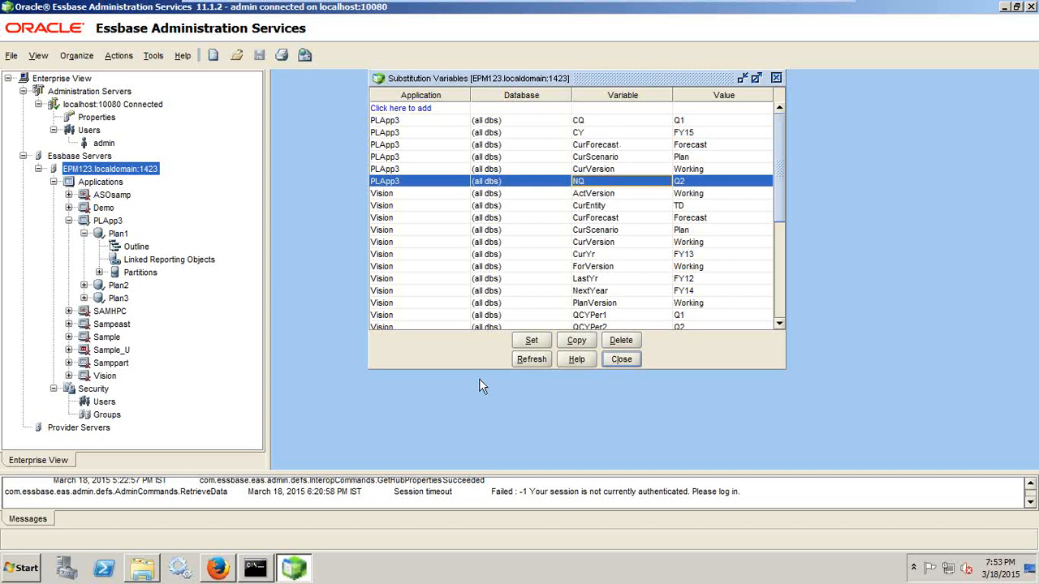
Return to Calculation Manager in the EPM Workspace and open Test_Salary_Forecast from PLApp3's Plan1 rules in the System View
click(180, 568)
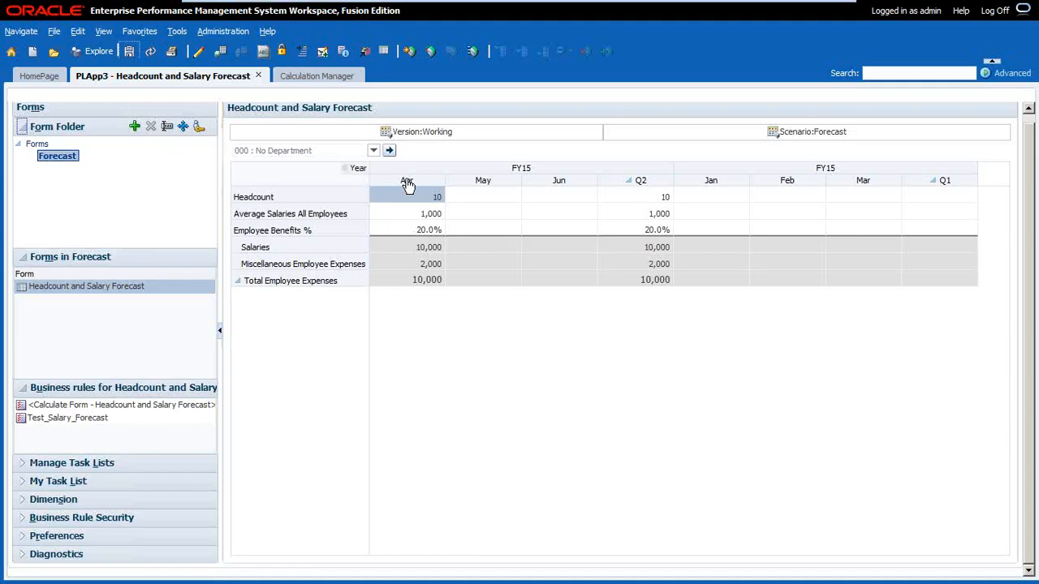
click(296, 77)
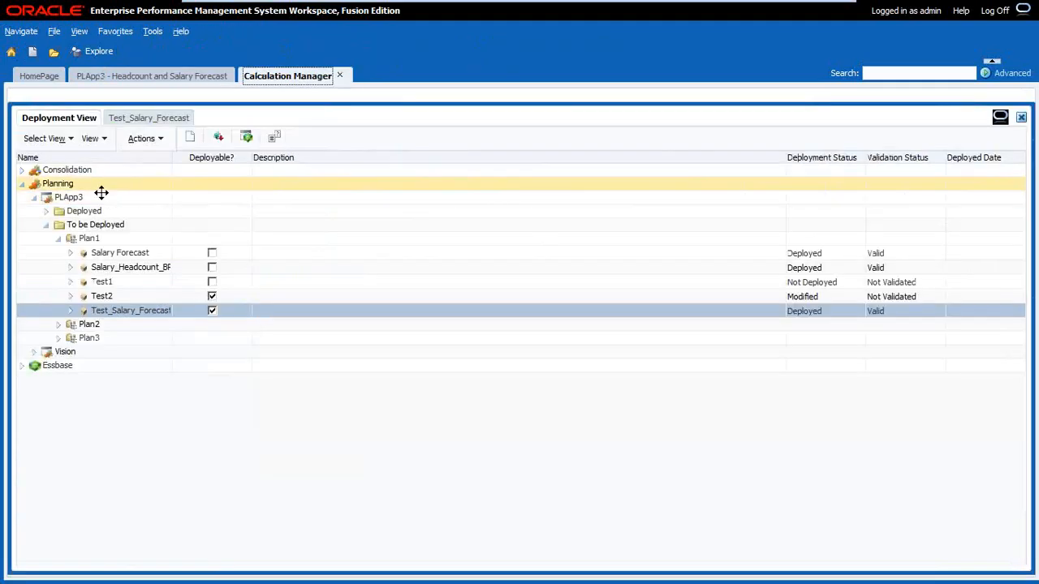
click(50, 138)
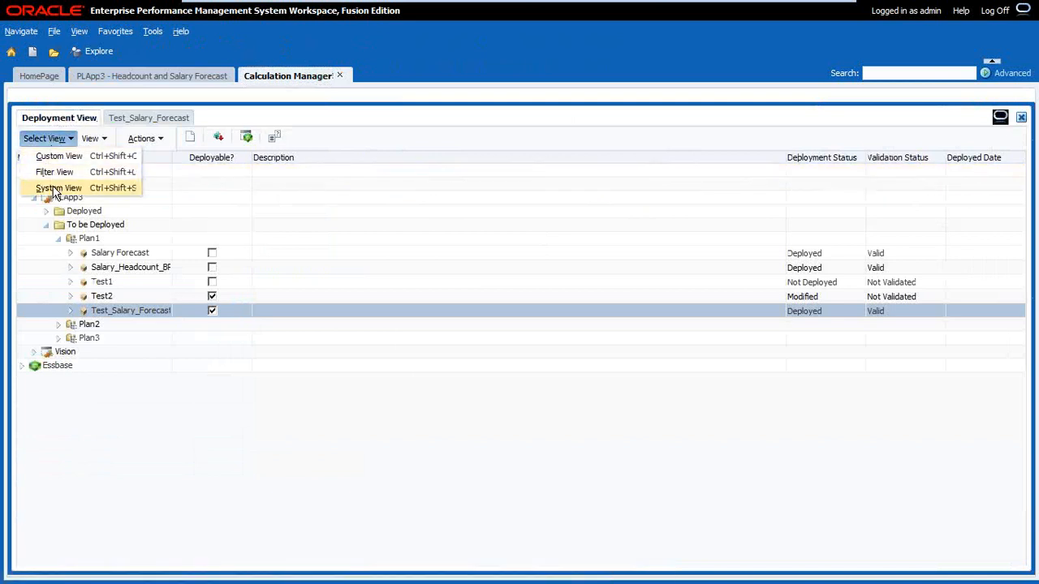
click(54, 189)
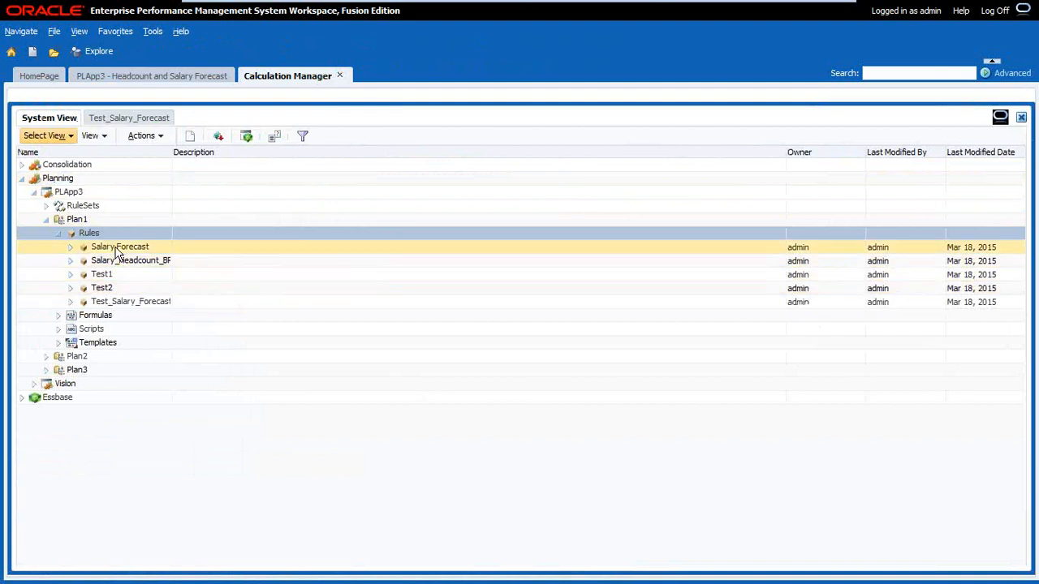
right_click(117, 303)
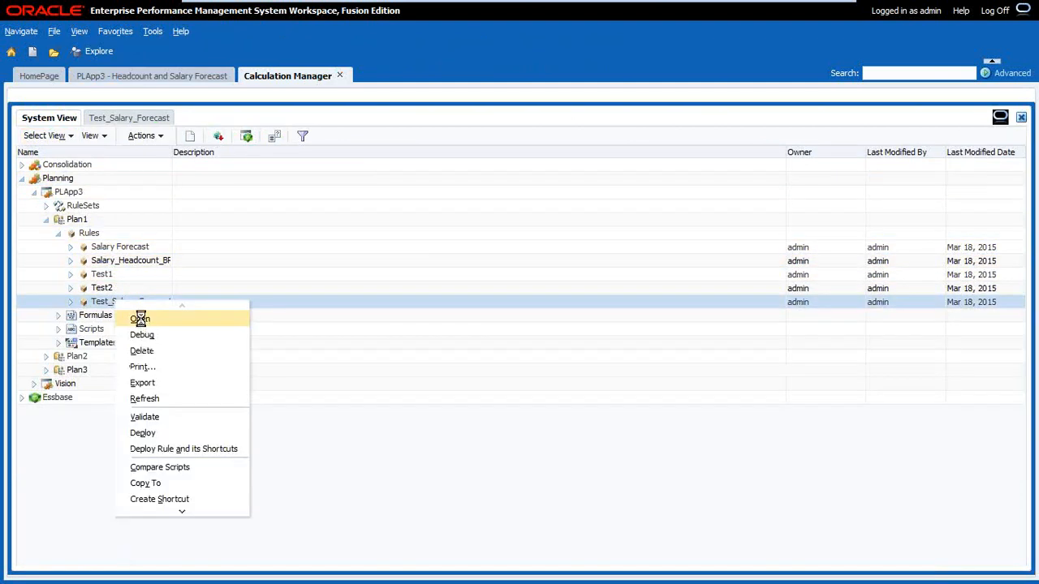
click(140, 319)
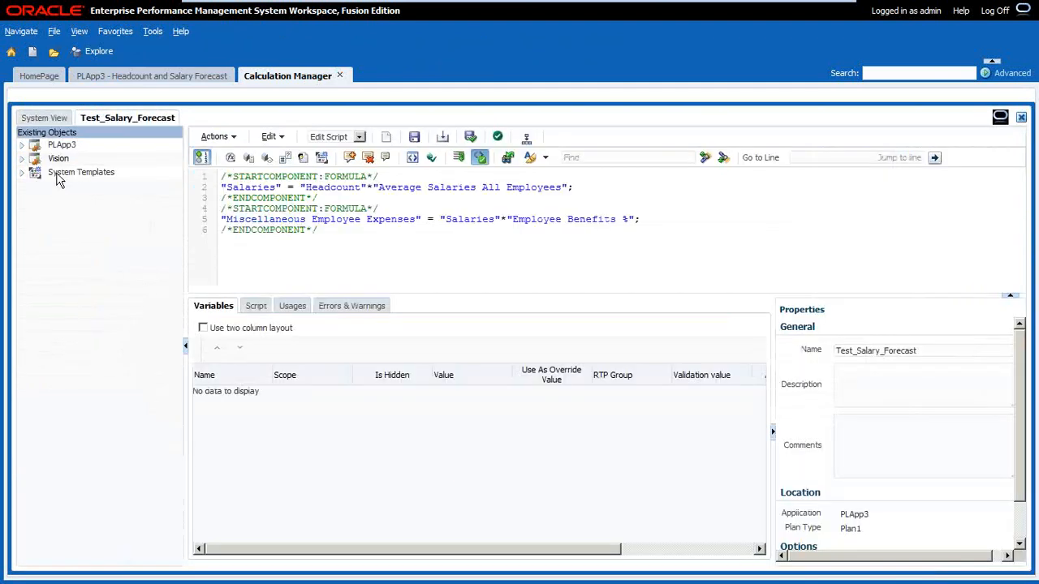
Show the rule in Designer mode, add a Condition after Begin, and move the Salaries and Miscellaneous Employee Expenses formulas into its IF branch
click(329, 136)
click(326, 150)
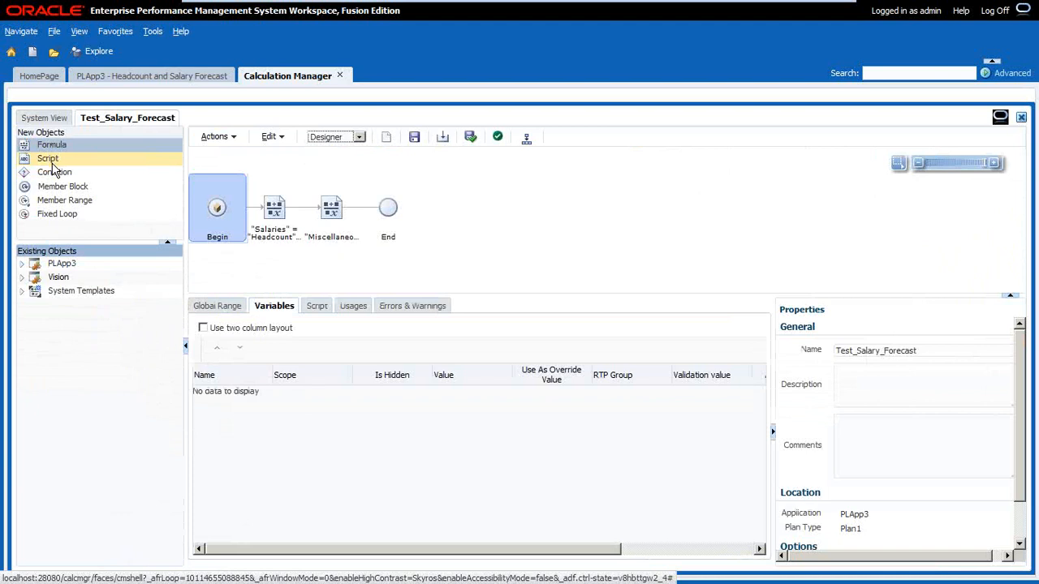
drag(52, 172, 250, 216)
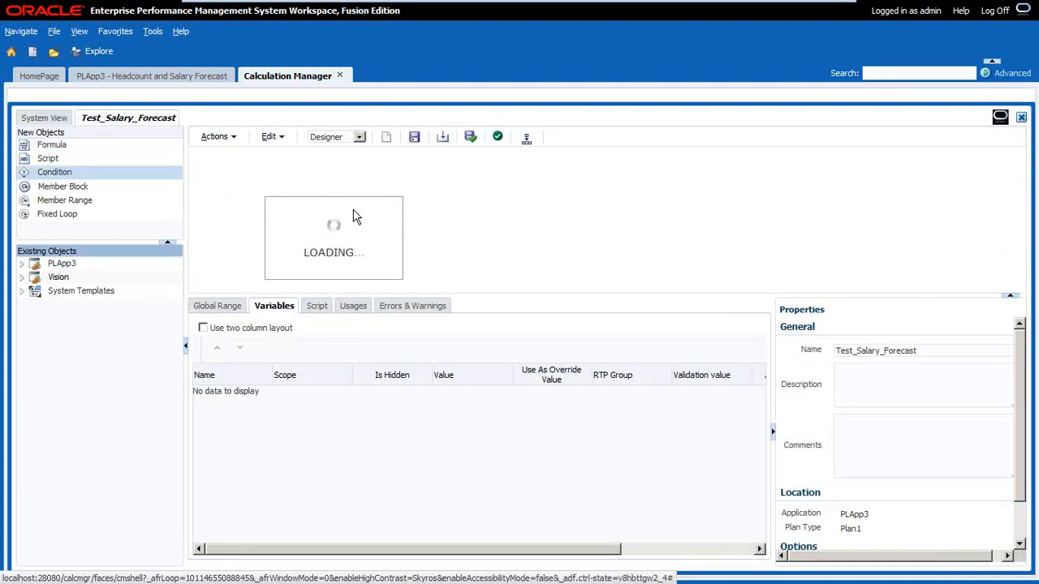
drag(384, 209, 310, 205)
drag(442, 207, 364, 205)
click(347, 217)
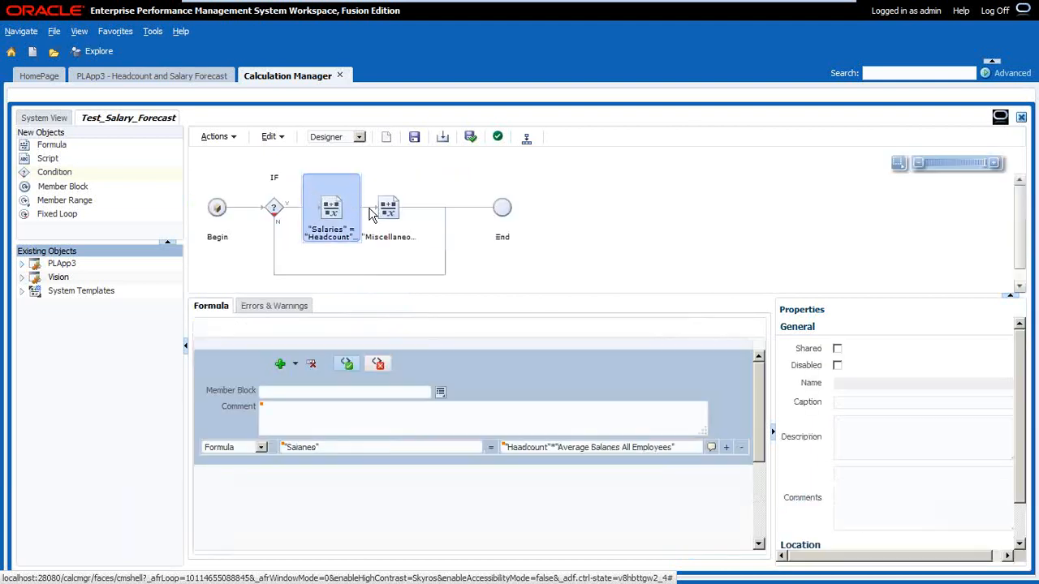
click(276, 211)
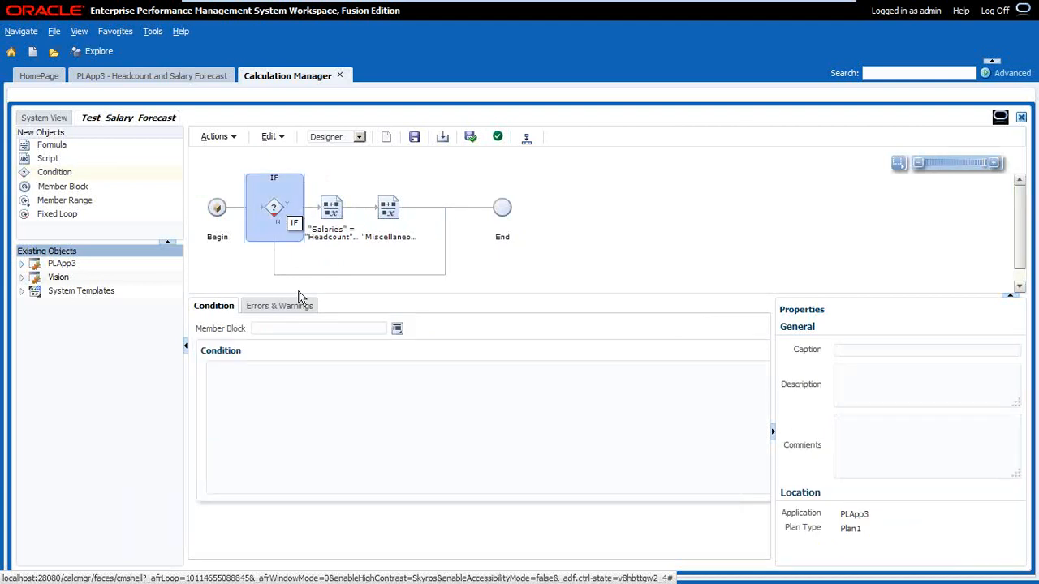
click(284, 379)
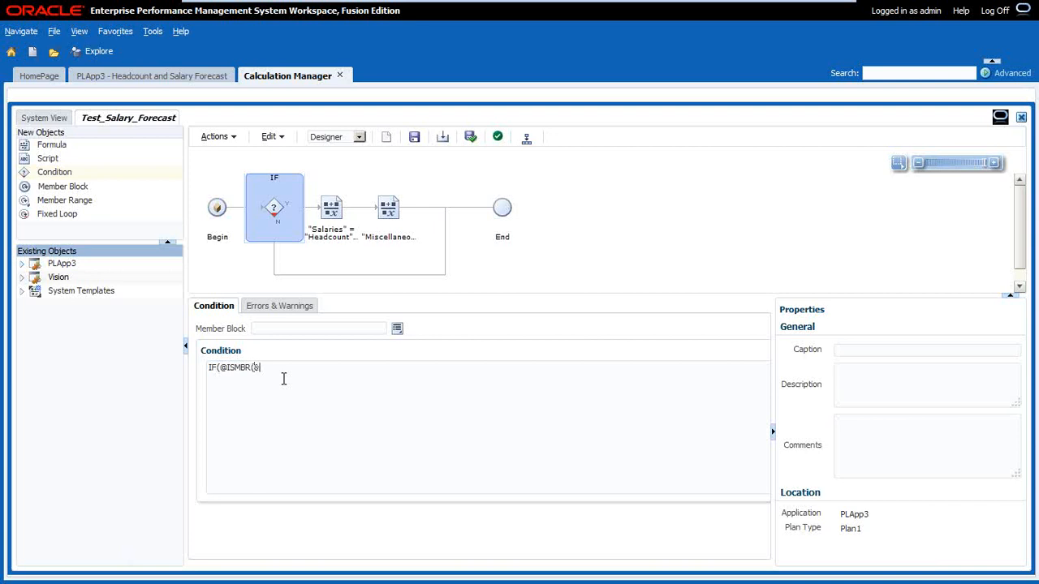
text() AND @ISDESC(&NQ)
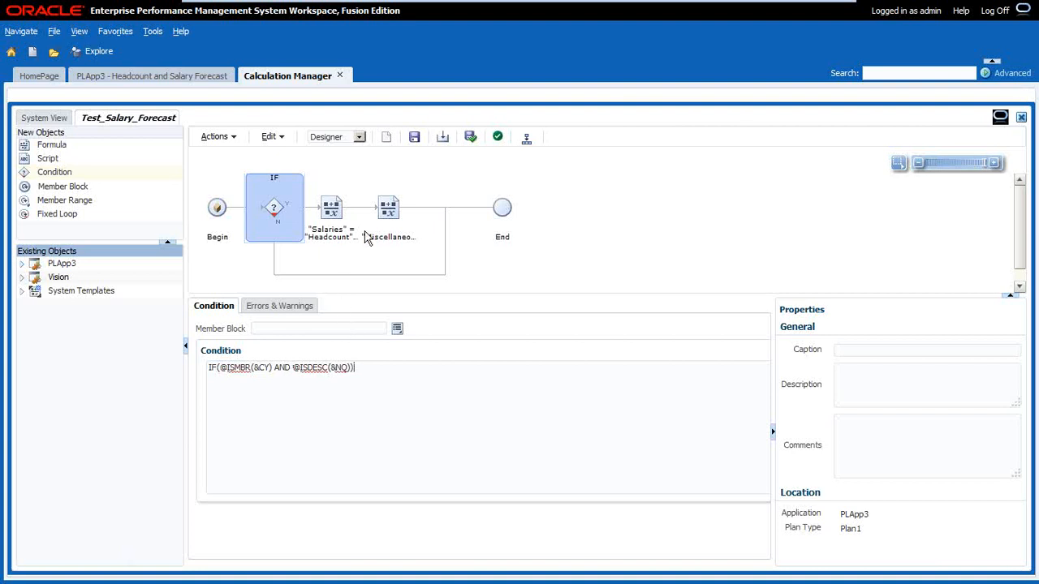
Save the rule with its new condition and validate it in Edit Script mode
click(414, 137)
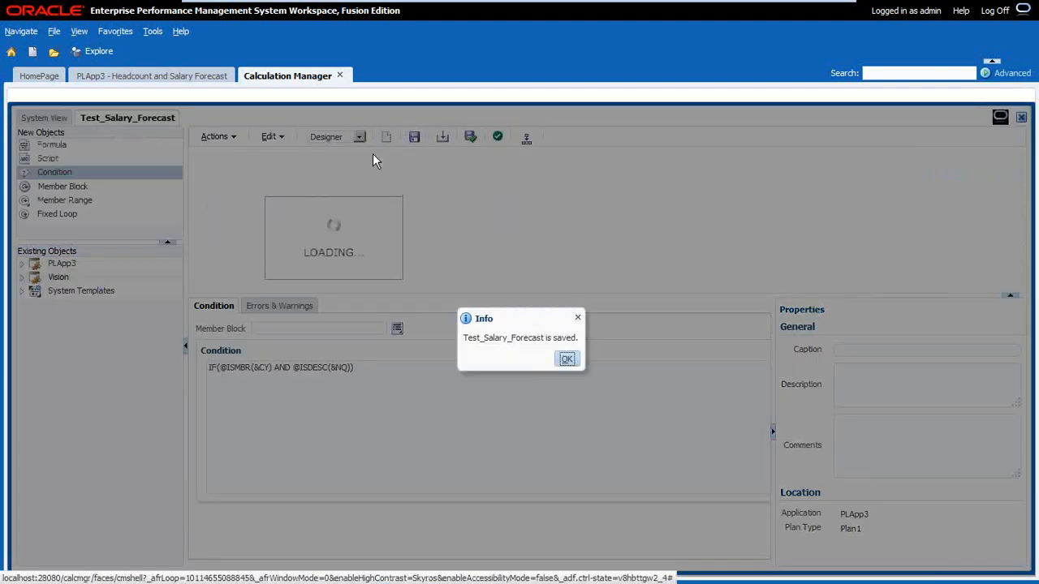
click(564, 360)
click(344, 138)
click(334, 159)
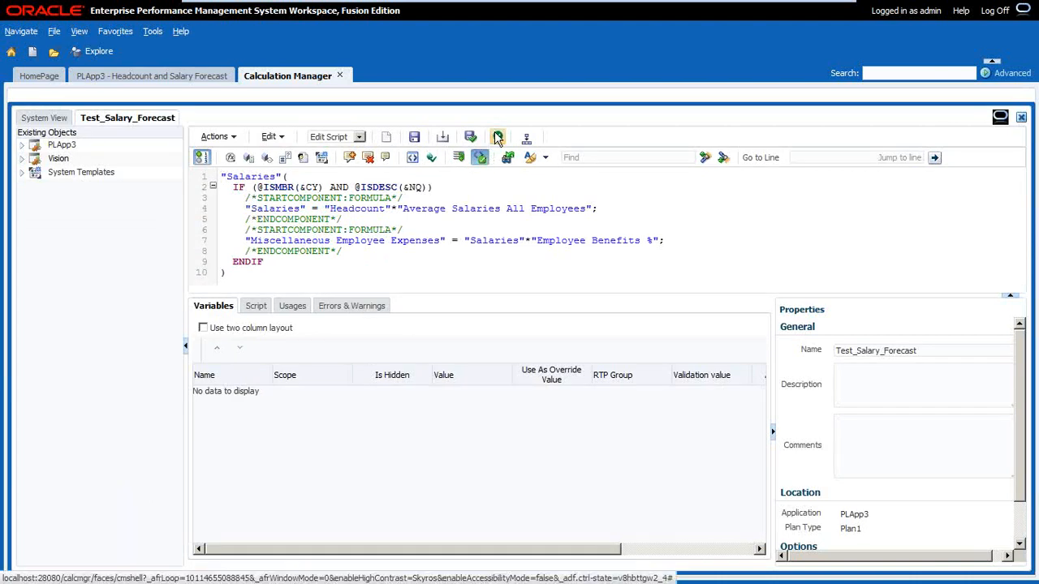
click(498, 137)
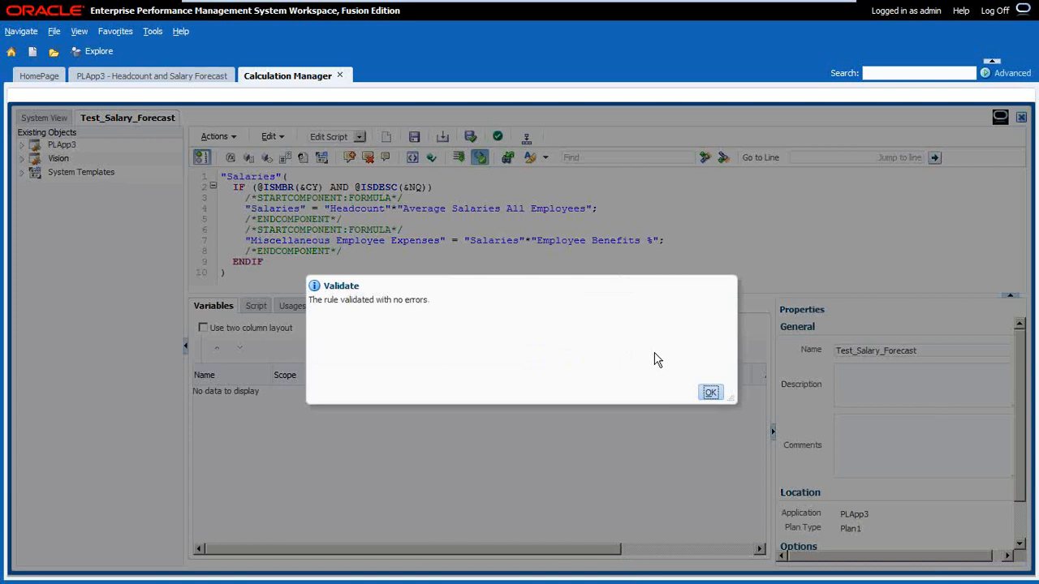
click(711, 393)
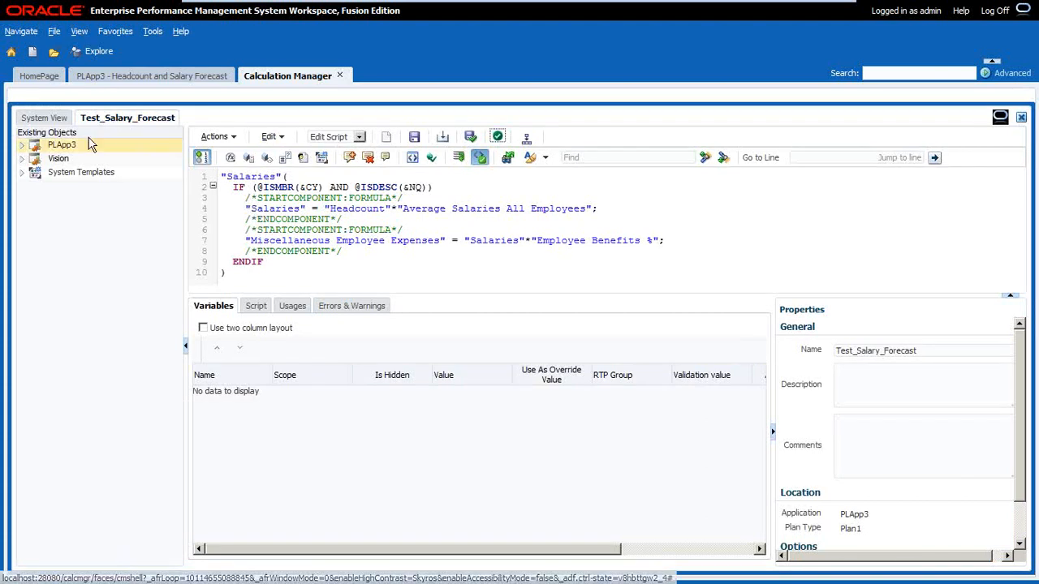
Deploy Test_Salary_Forecast from Plan1's rules in the System View
click(44, 119)
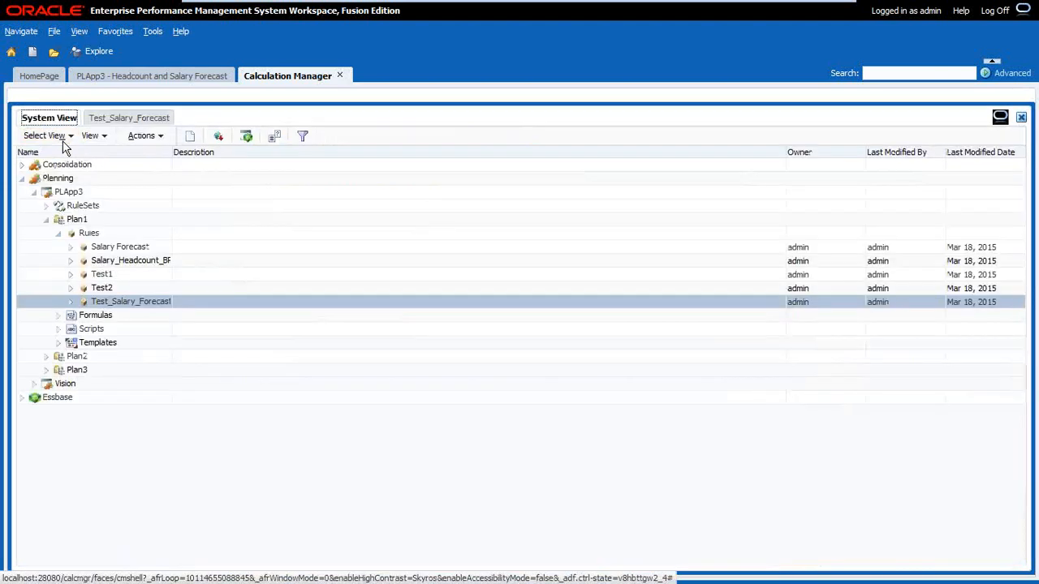
right_click(154, 305)
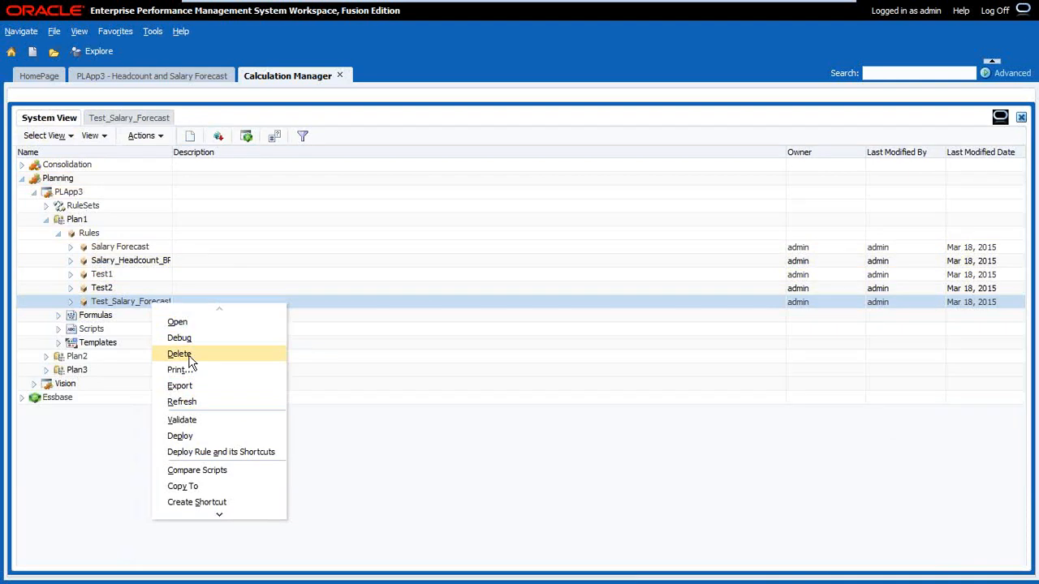
click(179, 436)
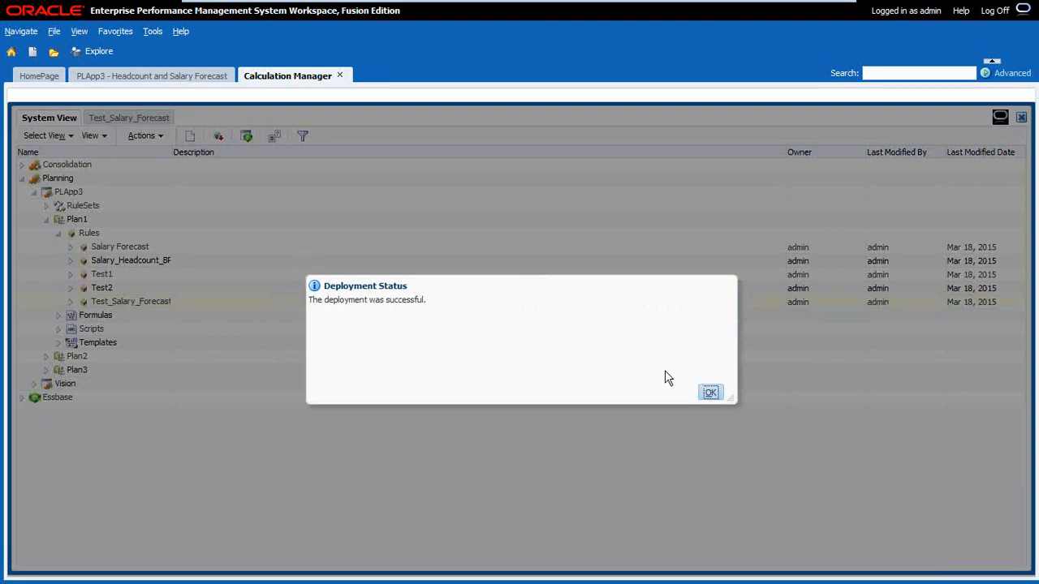
click(710, 392)
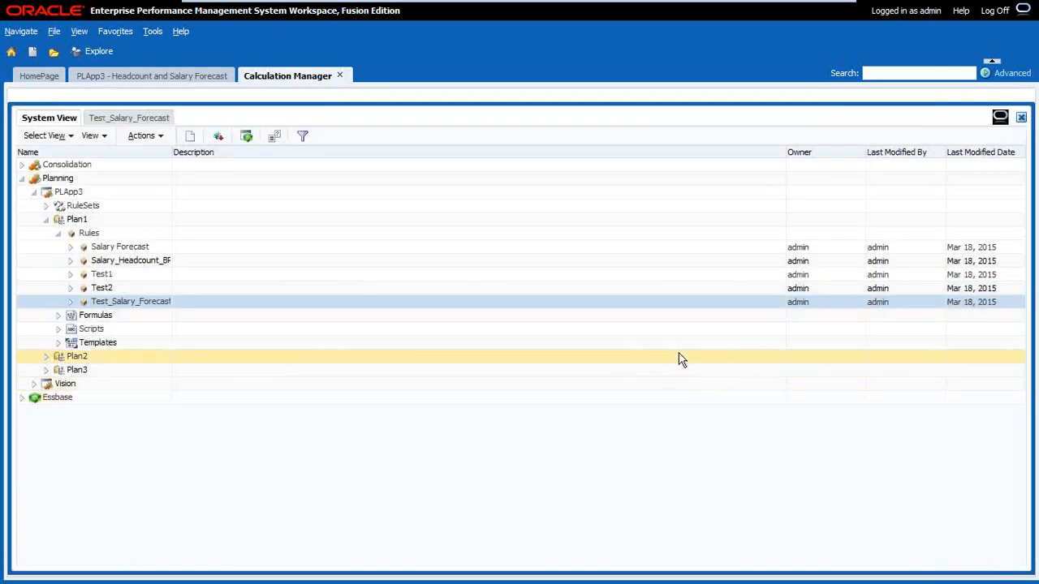
On the Headcount and Salary Forecast form, enter Headcount 10, Average Salaries All Employees 1,000 and Employee Benefits 15% for May FY15
click(178, 74)
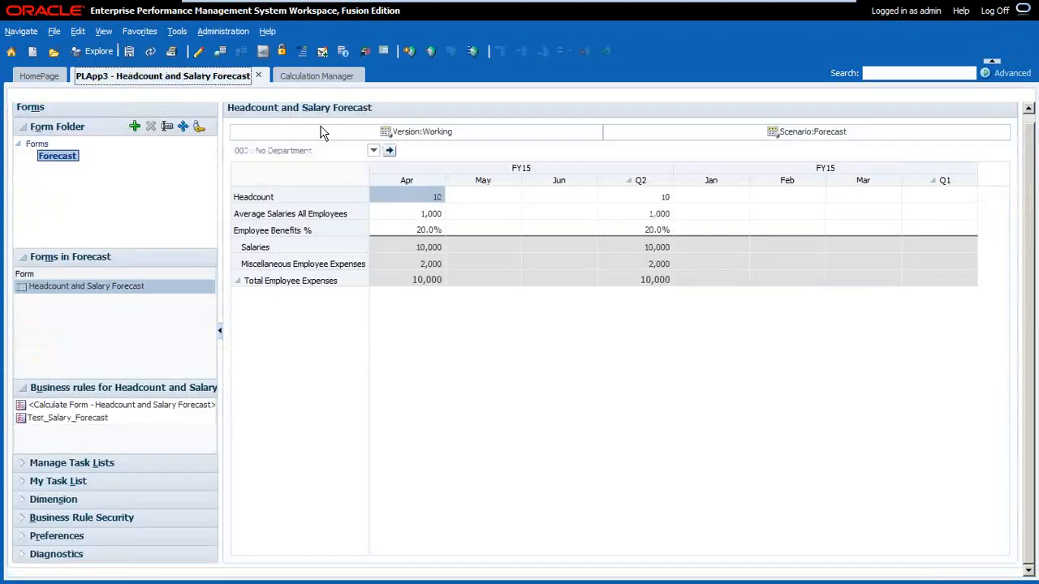
click(510, 196)
text(10)
key(Return)
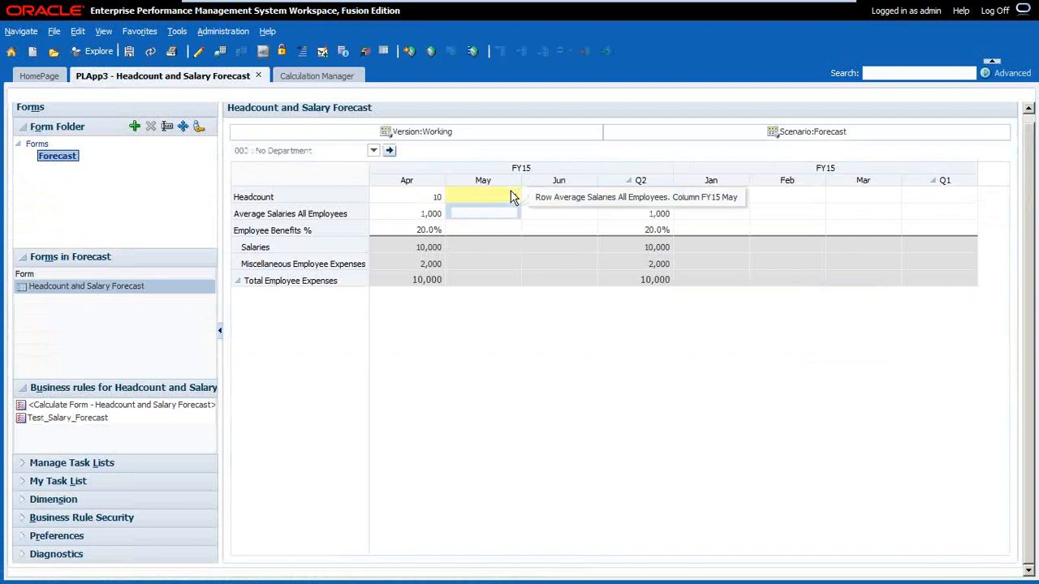
text(1,000)
key(Return)
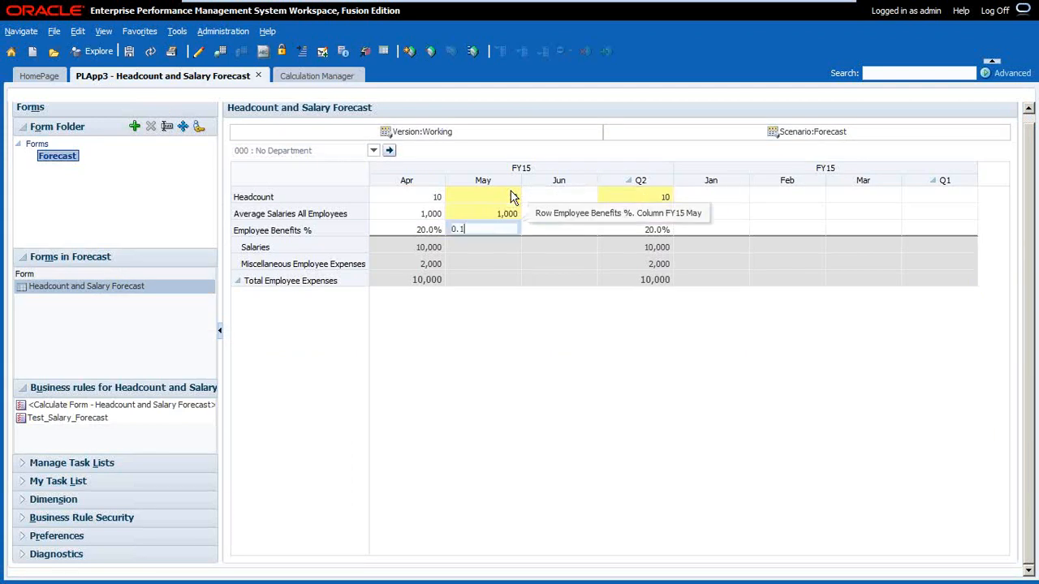
key(Return)
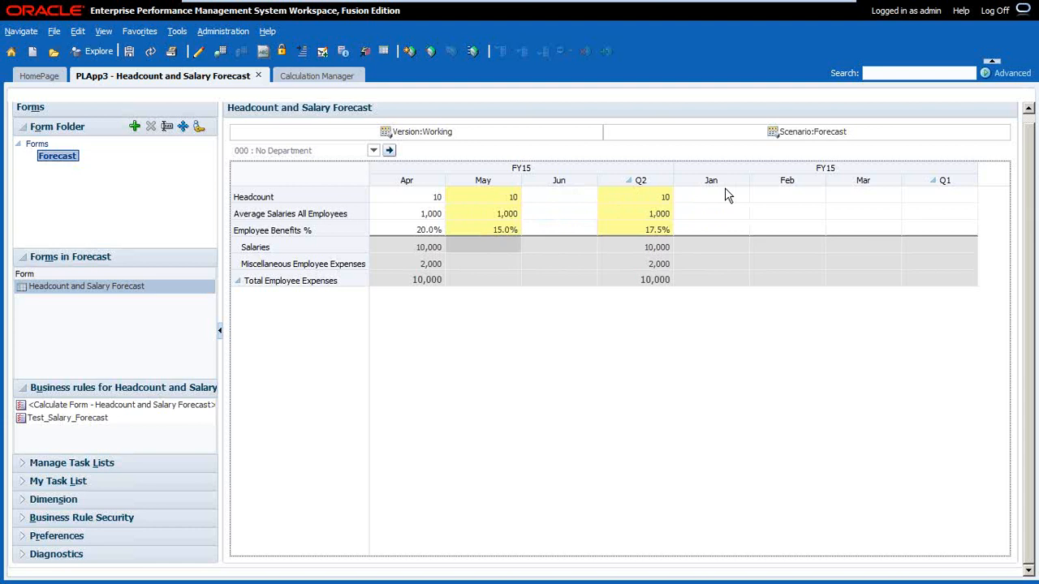
Enter Headcount 10, Average Salaries All Employees 1,000 and Employee Benefits 20% for January FY15, and save the form data
click(725, 195)
text(10)
key(Return)
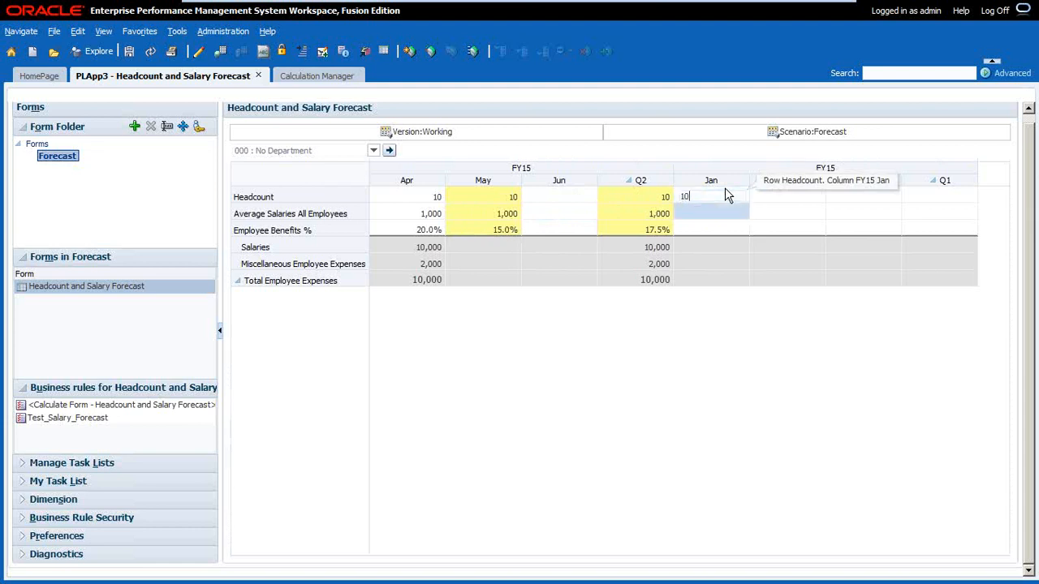
text(1000)
key(Return)
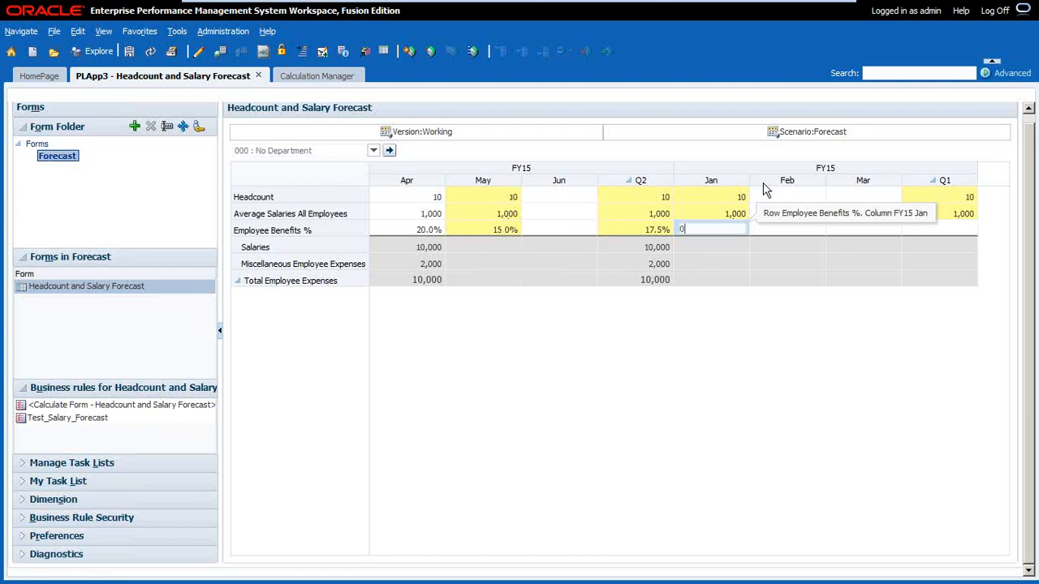
text(0.20)
key(Return)
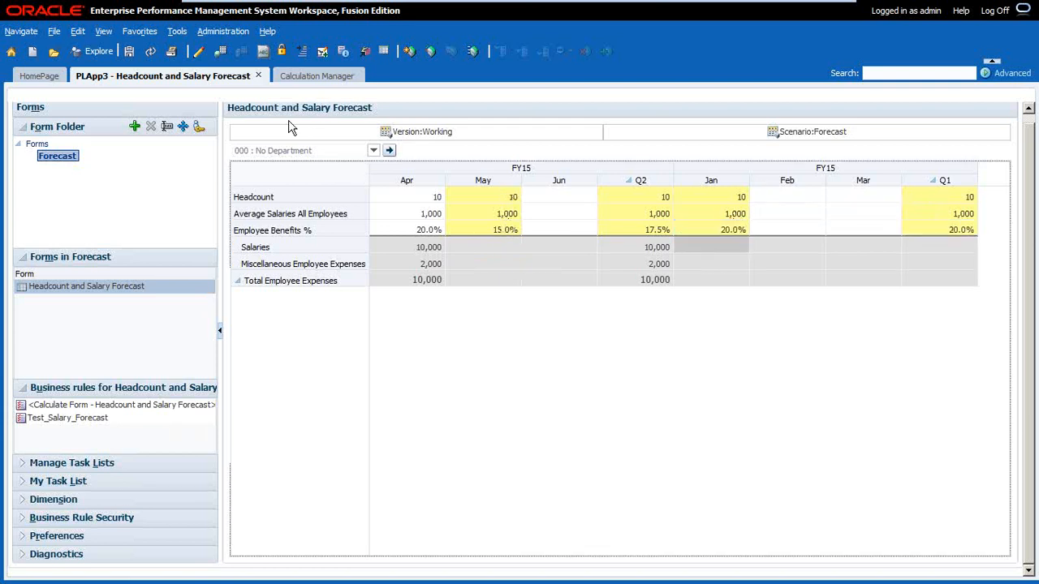
click(128, 52)
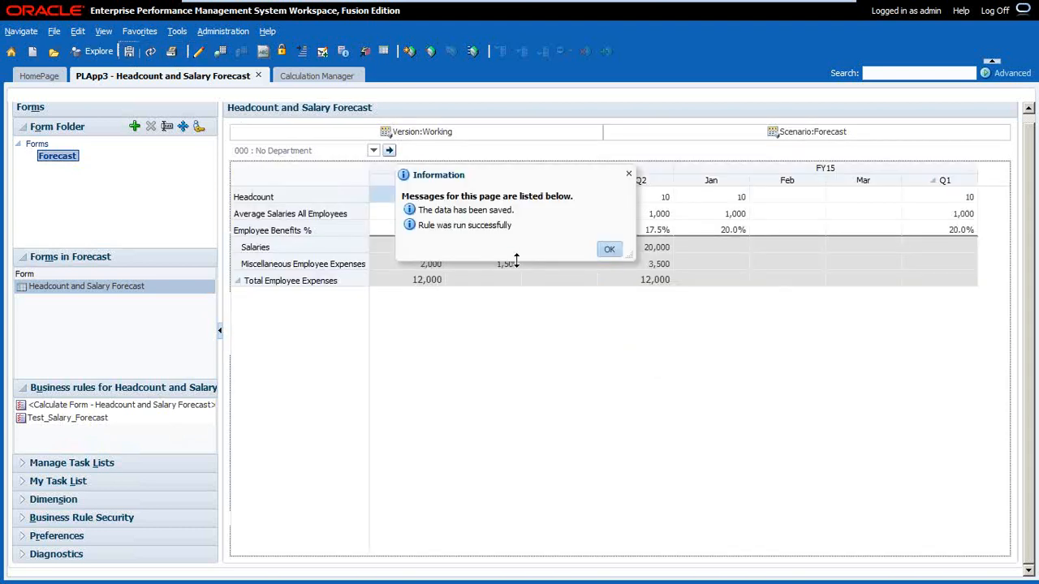
click(609, 249)
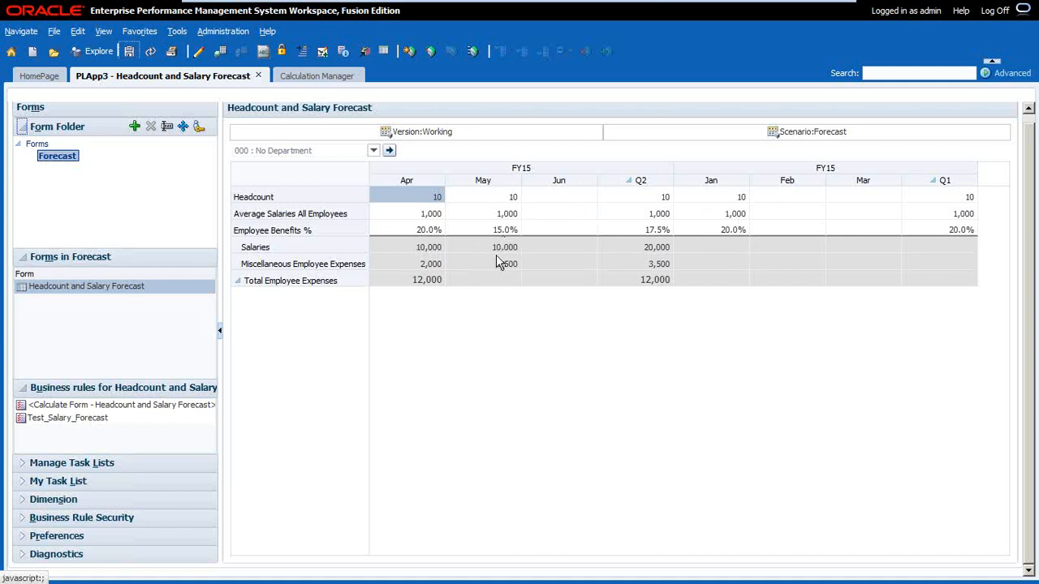
Open Plan1's Test_Salary_Forecast rule in Calculation Manager and switch it to the Designer view
click(329, 82)
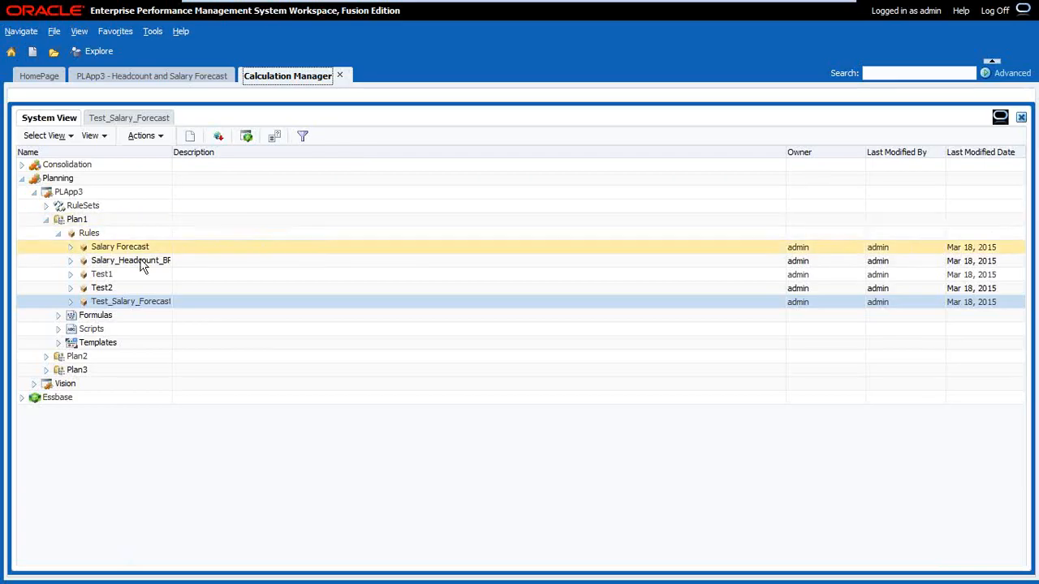
right_click(122, 301)
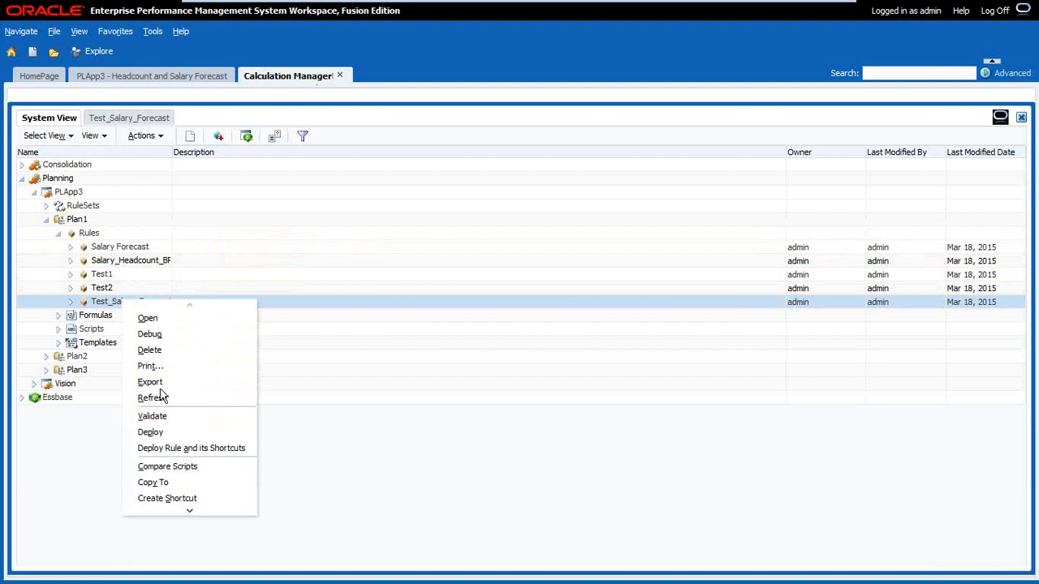
click(170, 319)
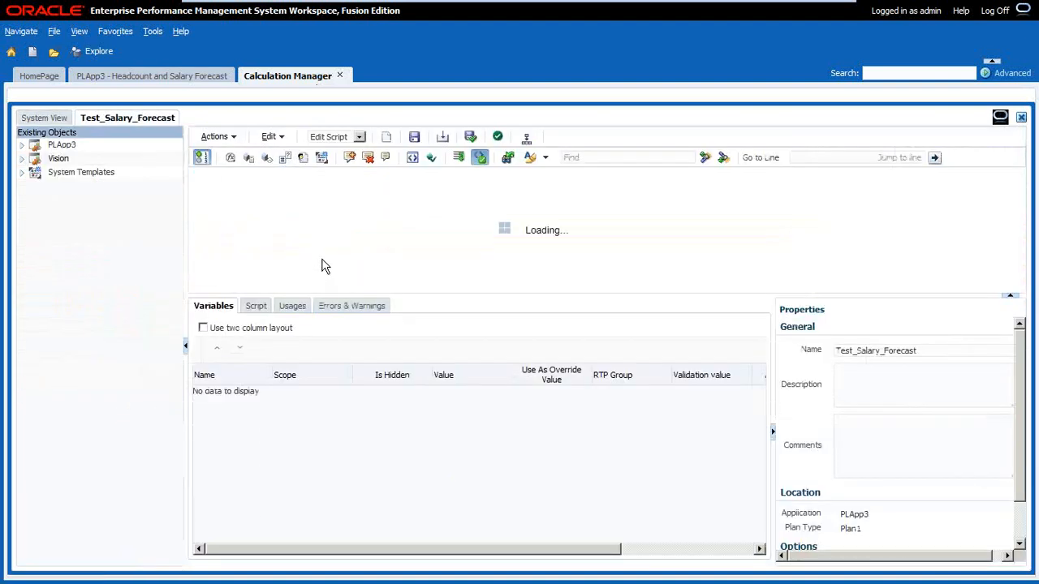
click(349, 137)
click(328, 151)
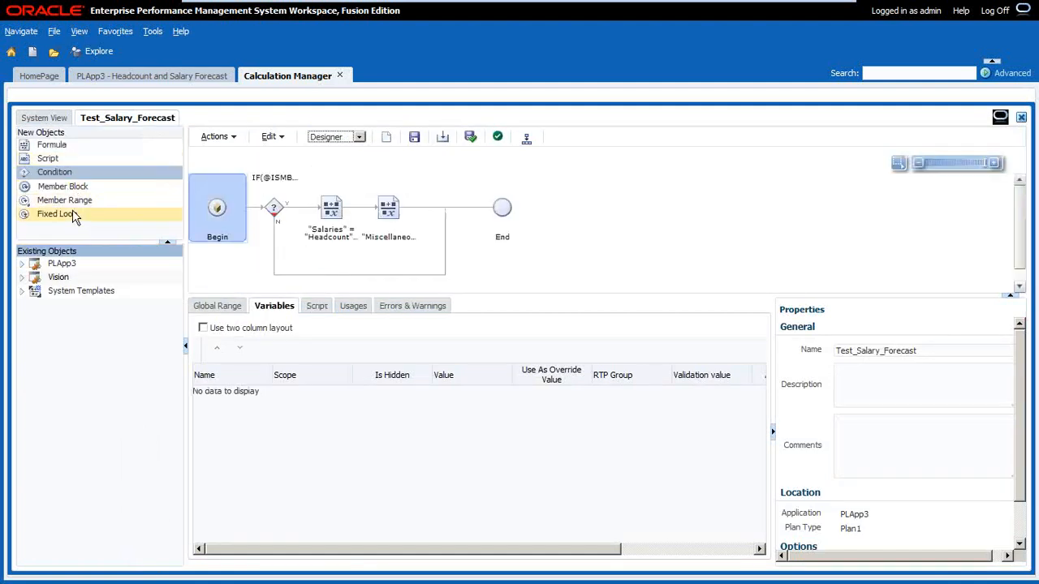
Add a Member Range object after Begin and move the IF condition with its formulas inside the range
drag(66, 206, 333, 235)
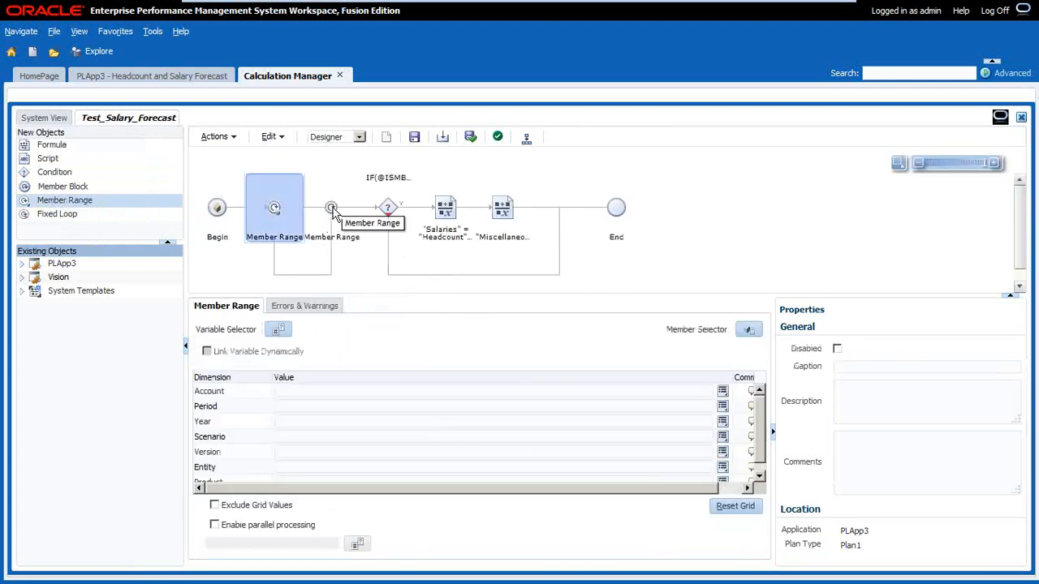
click(332, 209)
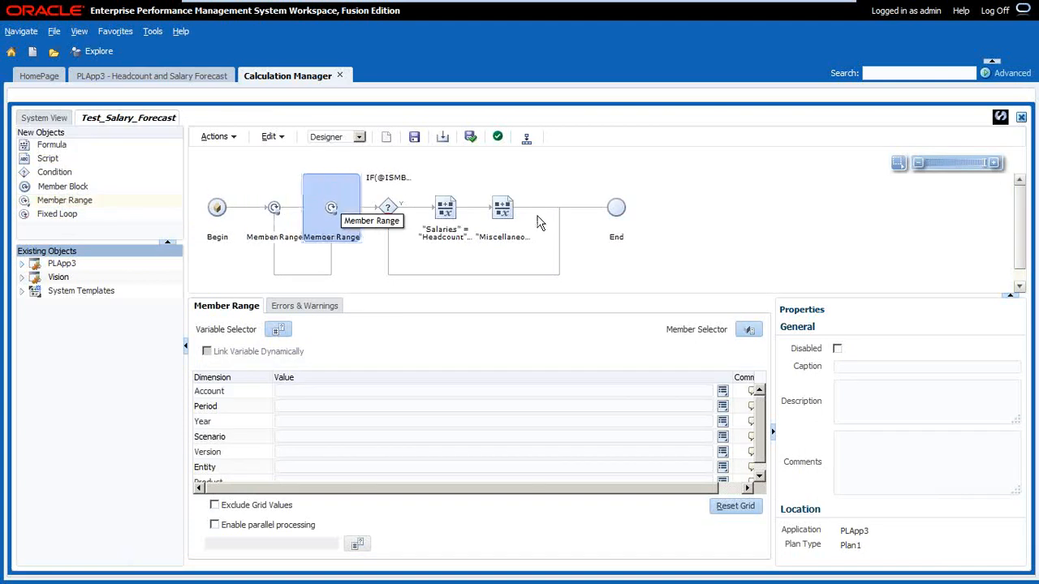
click(274, 199)
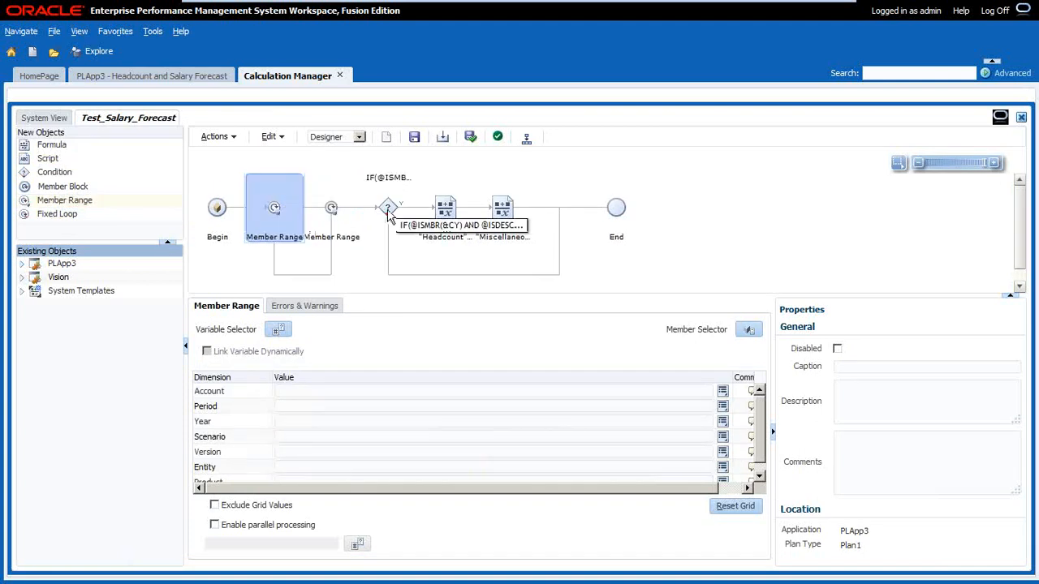
click(389, 209)
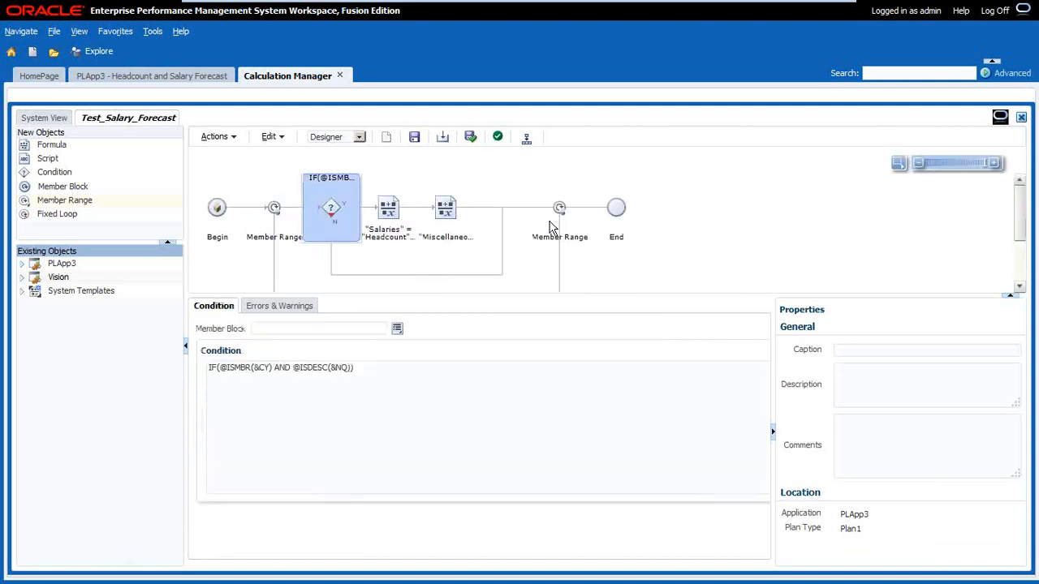
Set the member range's Version dimension to the Working member
click(272, 213)
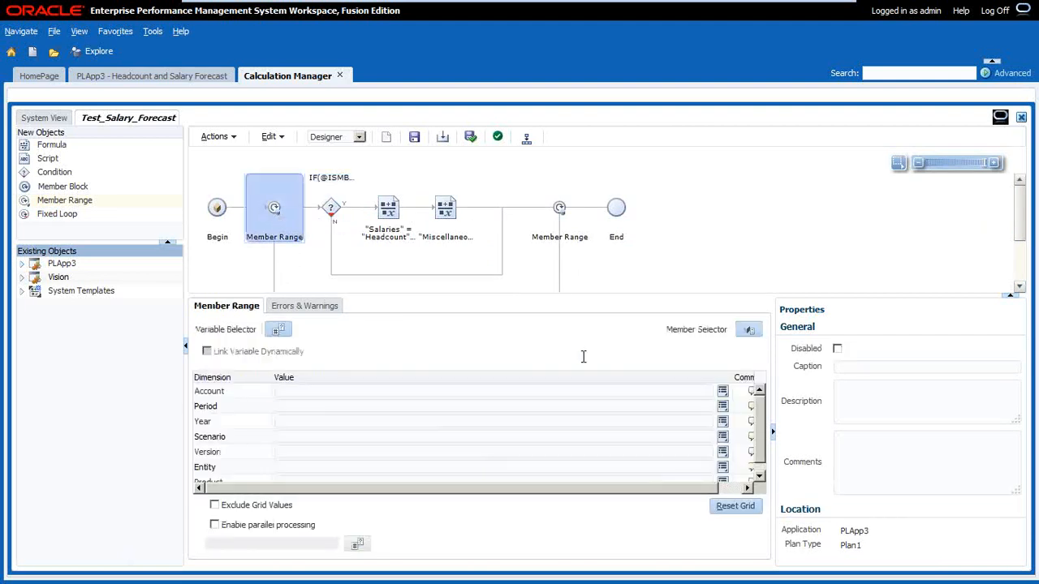
click(597, 388)
mouse_move(799, 11)
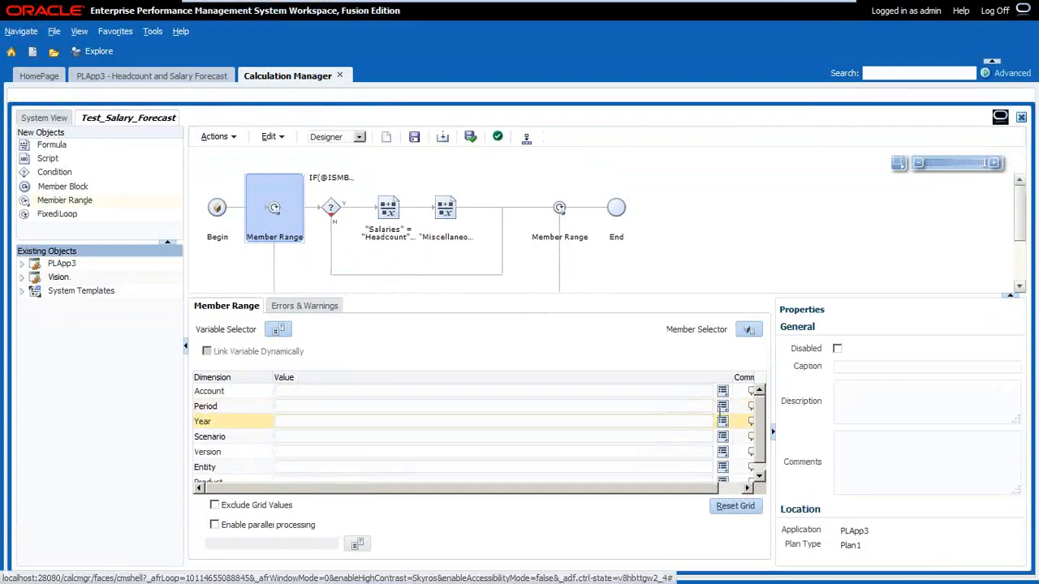
scroll(712, 456, down, 1)
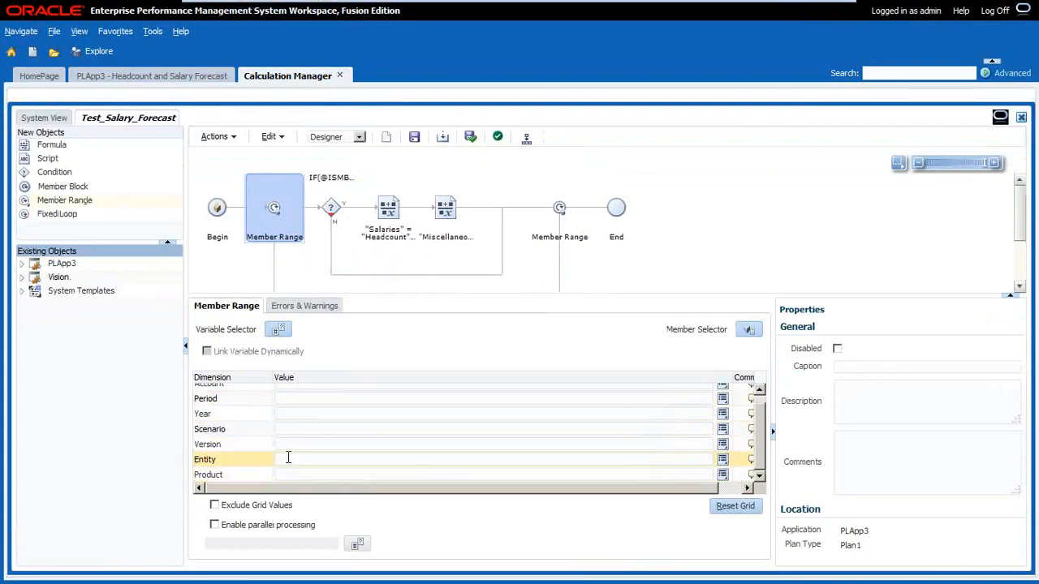
scroll(288, 458, up, 1)
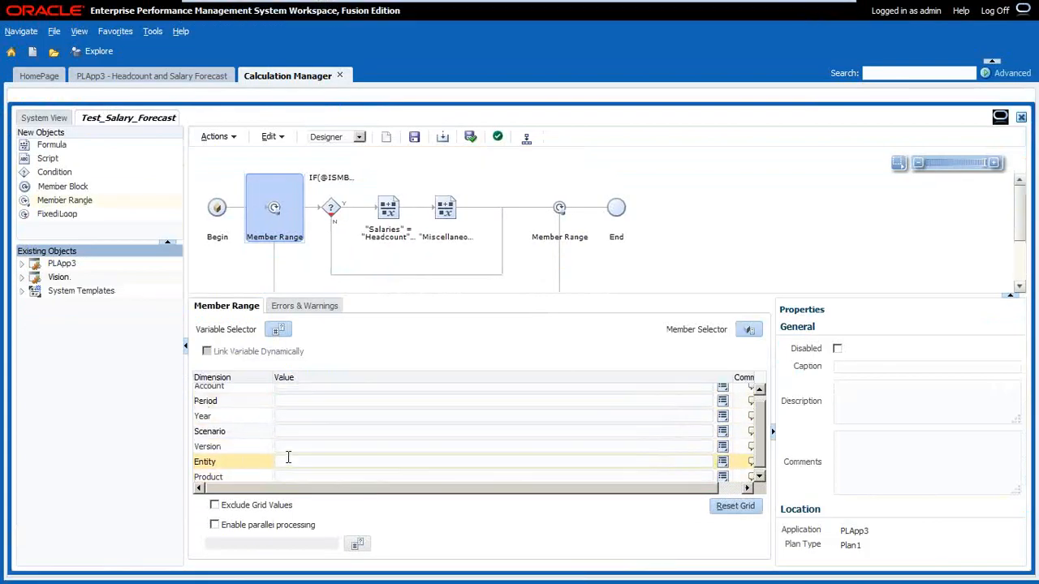
click(721, 447)
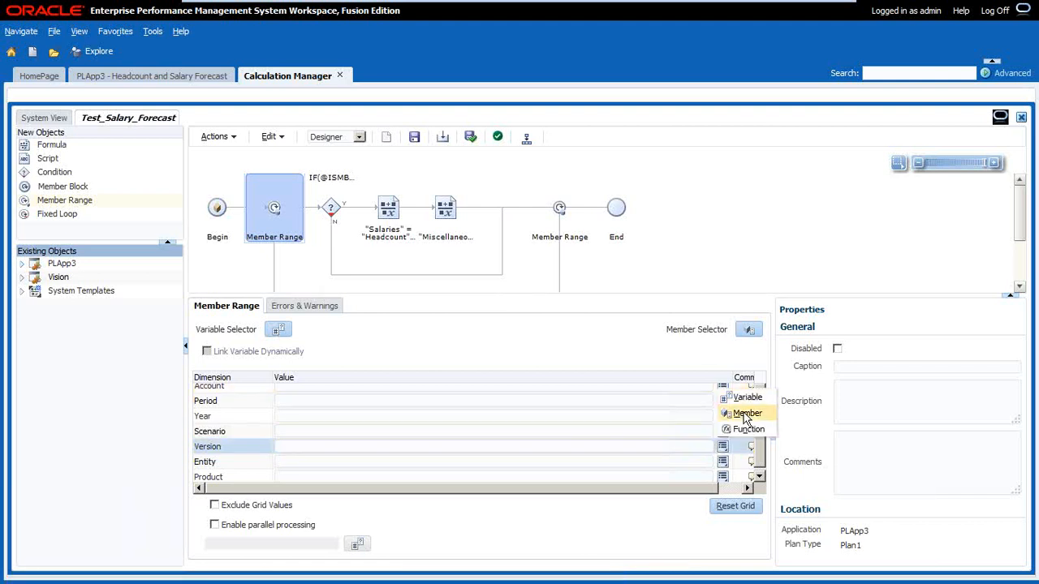
click(745, 415)
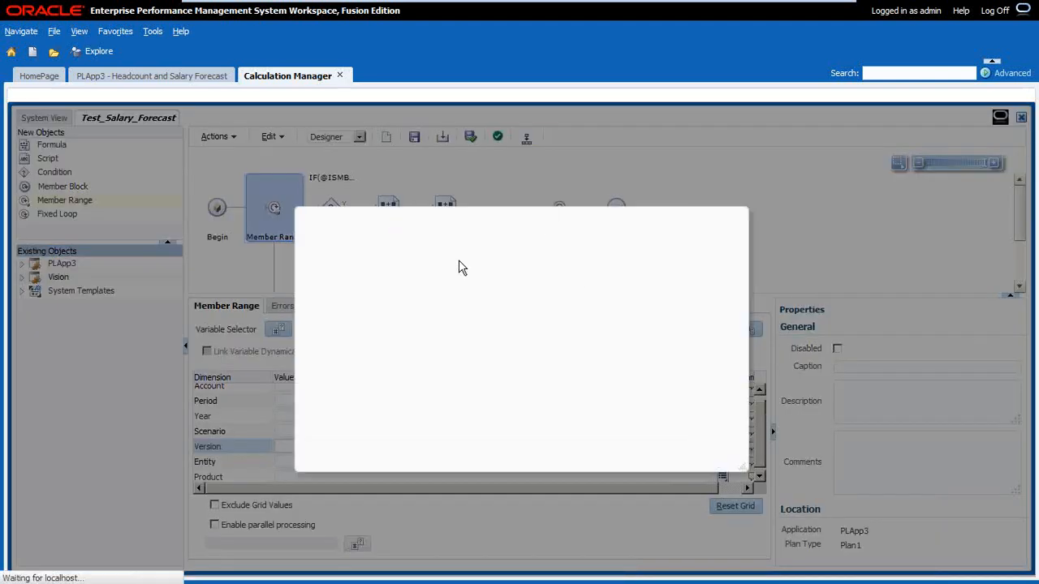
click(362, 311)
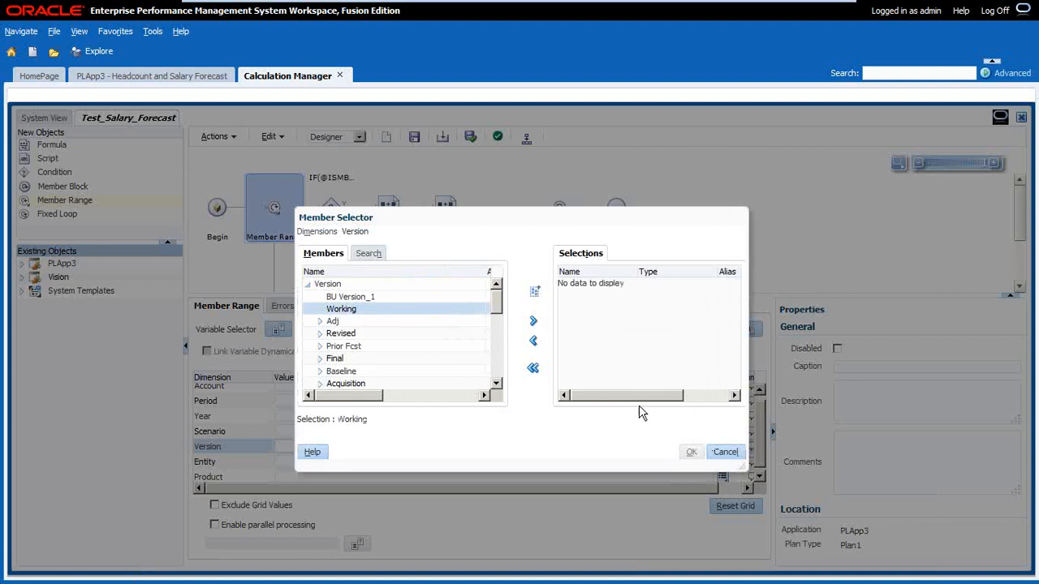
click(533, 320)
click(690, 455)
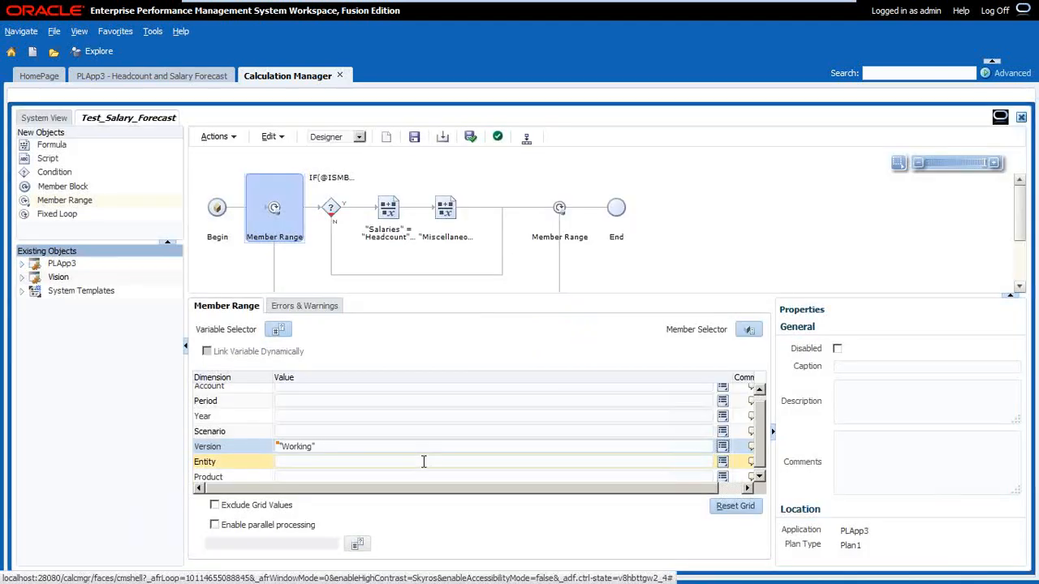
Set the member range's Product dimension to member P_000
click(722, 479)
click(721, 478)
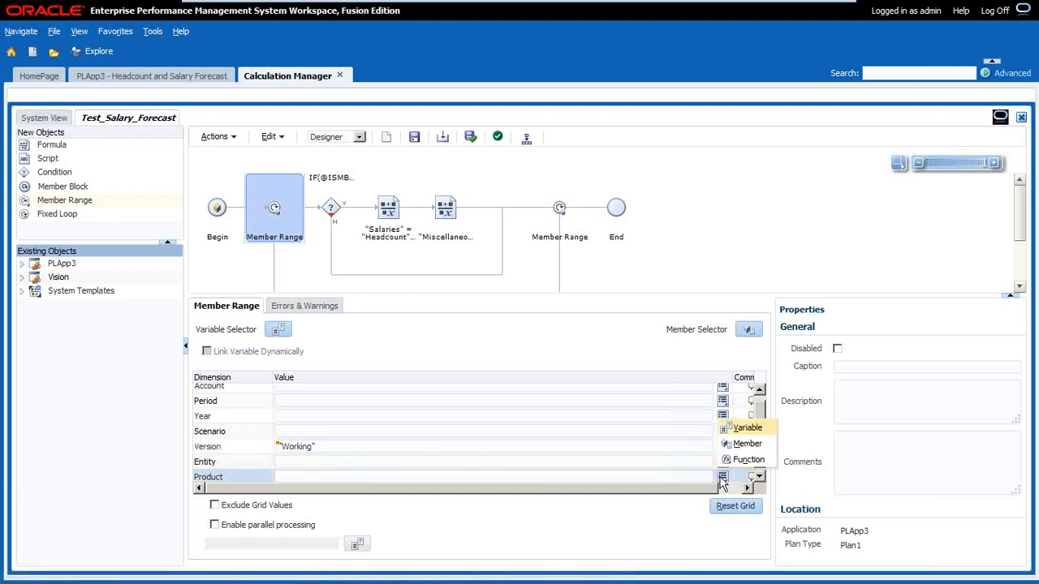
click(743, 444)
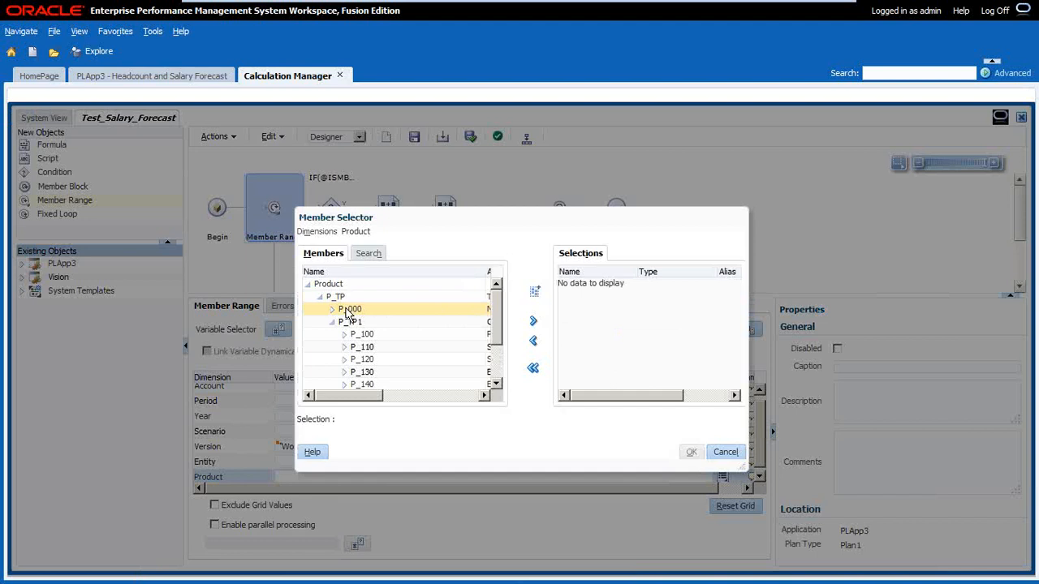
click(346, 312)
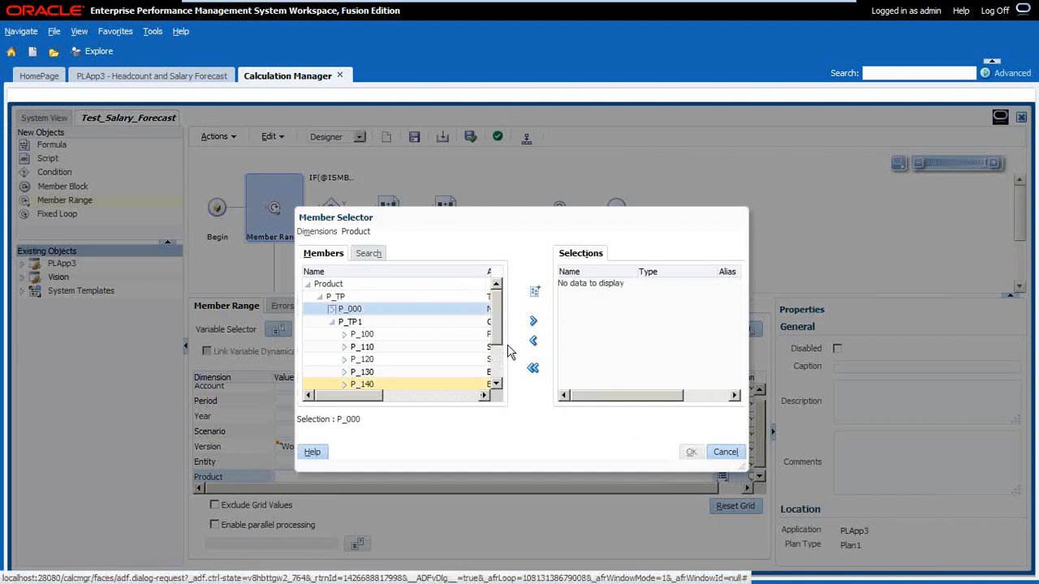
click(533, 320)
click(690, 453)
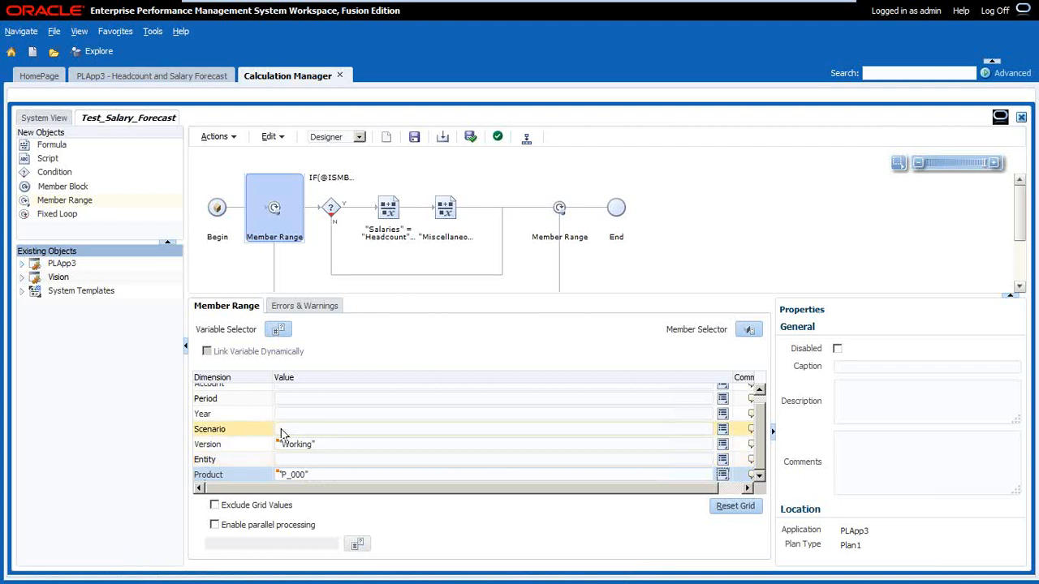
Set the member range's Entity dimension to member 000 under Total Entity's TD
click(722, 460)
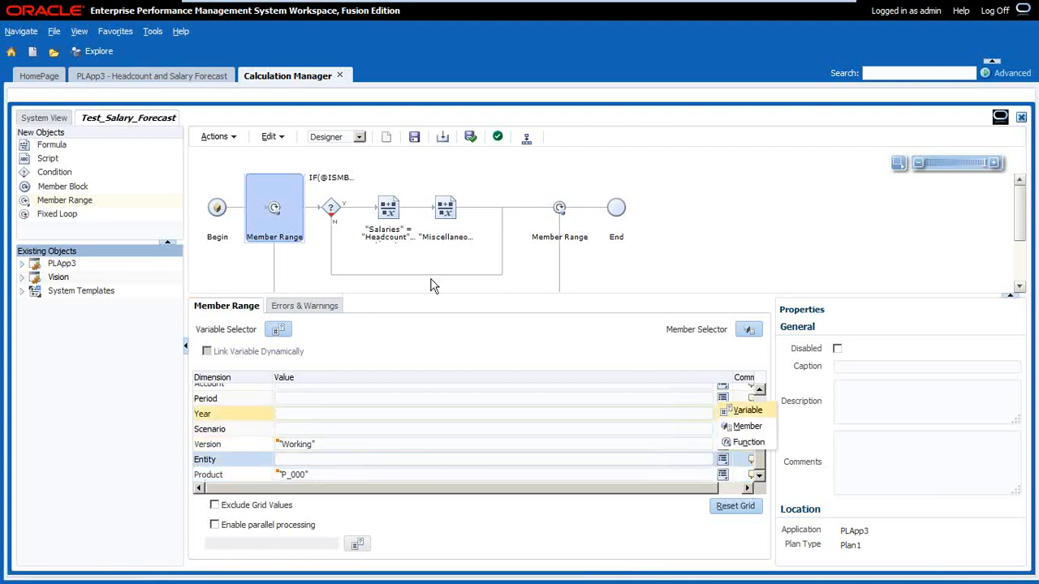
click(733, 426)
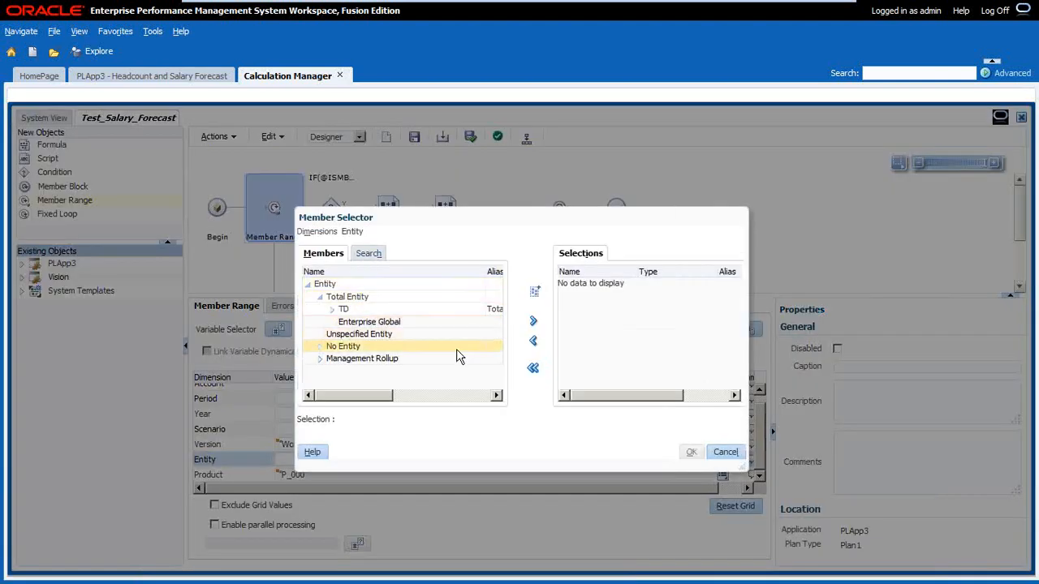
click(320, 347)
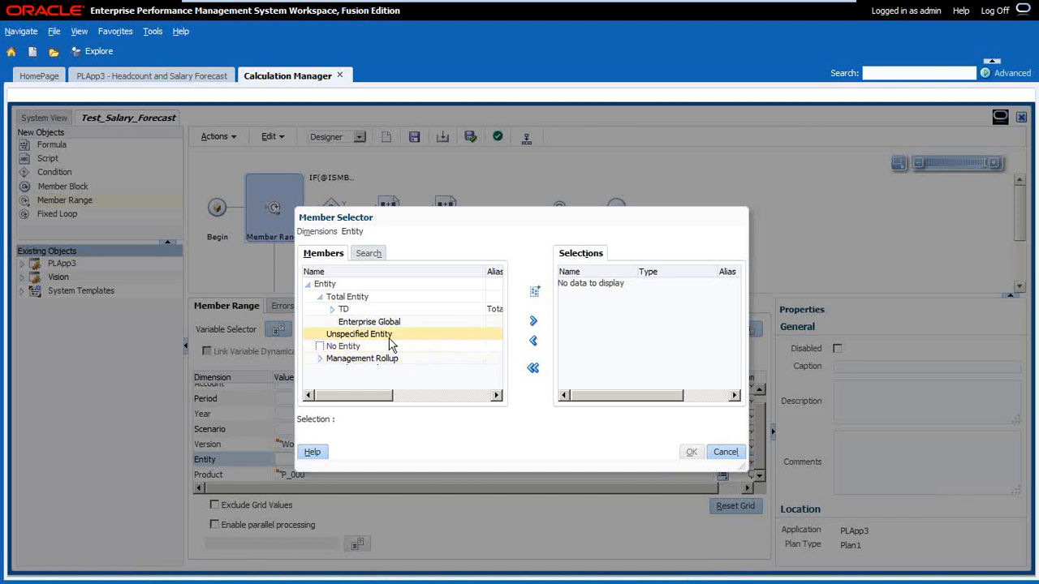
click(332, 309)
click(354, 323)
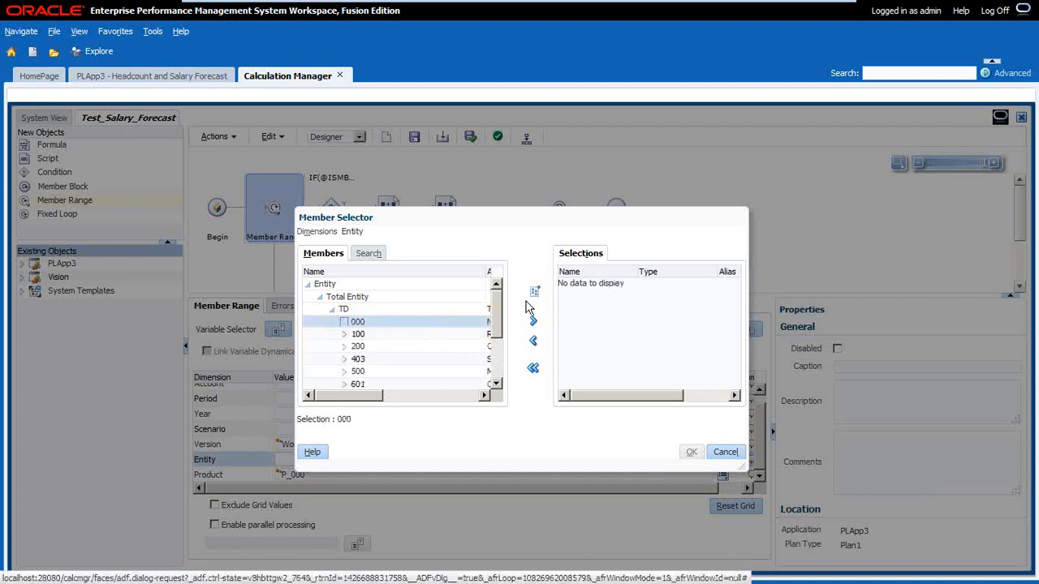
click(533, 320)
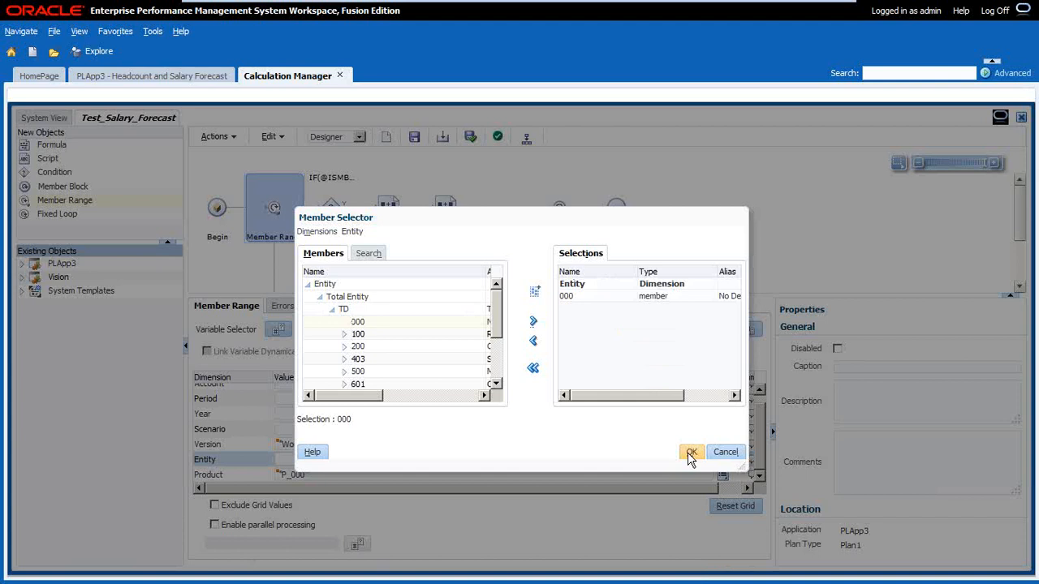
click(691, 452)
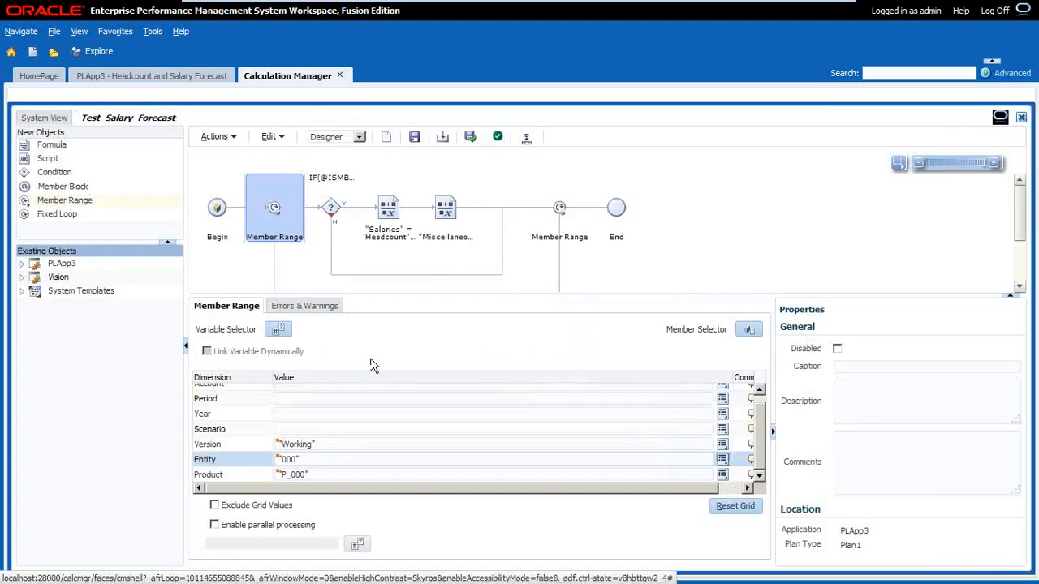
Save the rule and review the Salaries and Miscellaneous Employee Expenses formulas within the member range
click(413, 138)
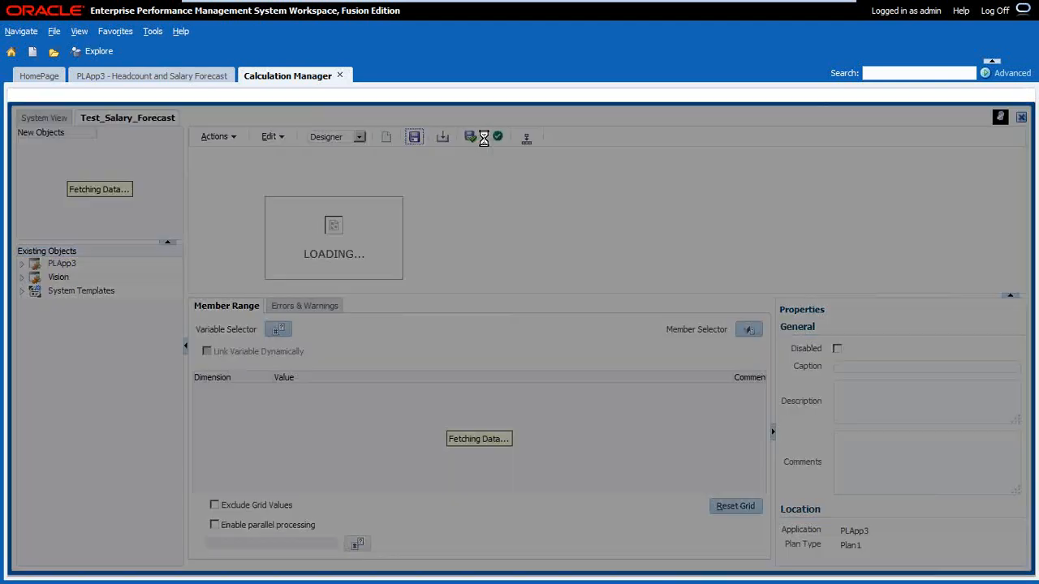
click(566, 359)
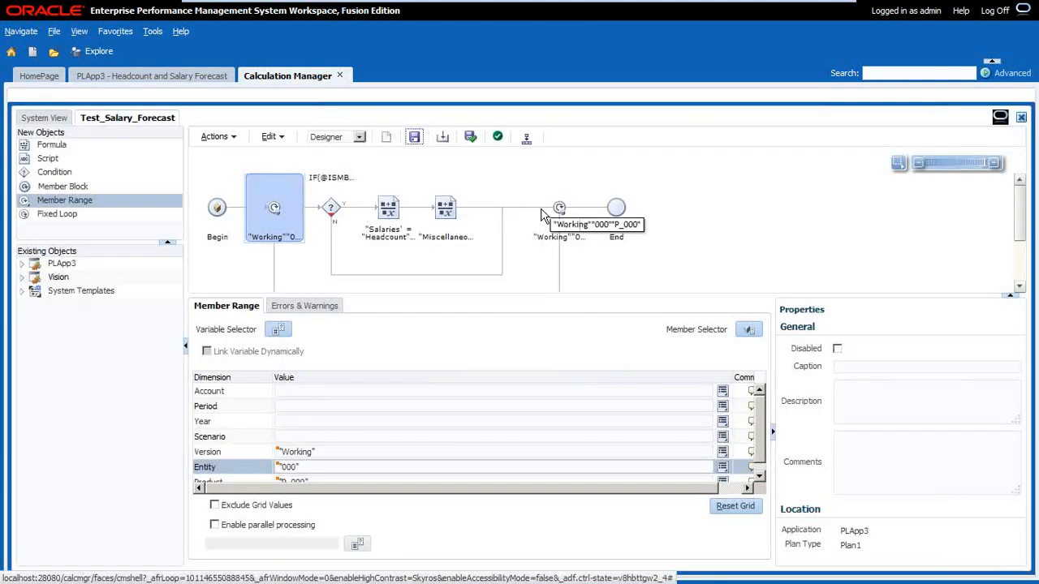
click(396, 214)
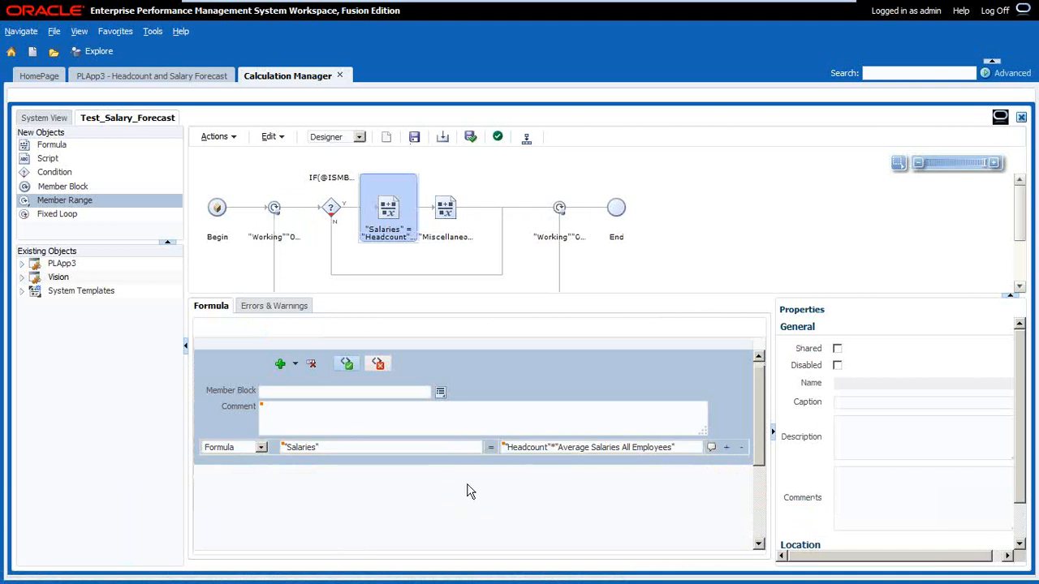
click(445, 213)
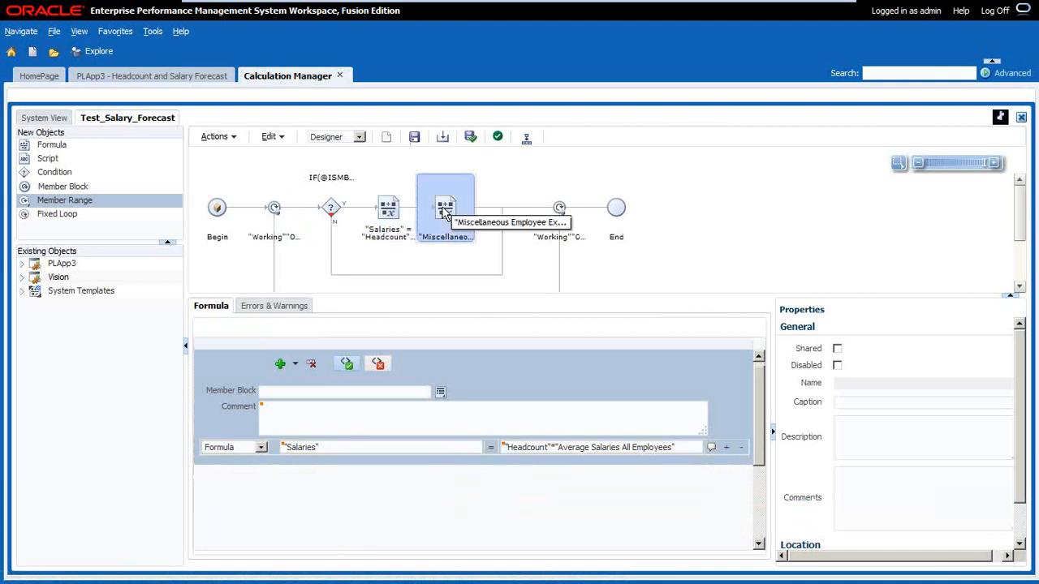
click(389, 213)
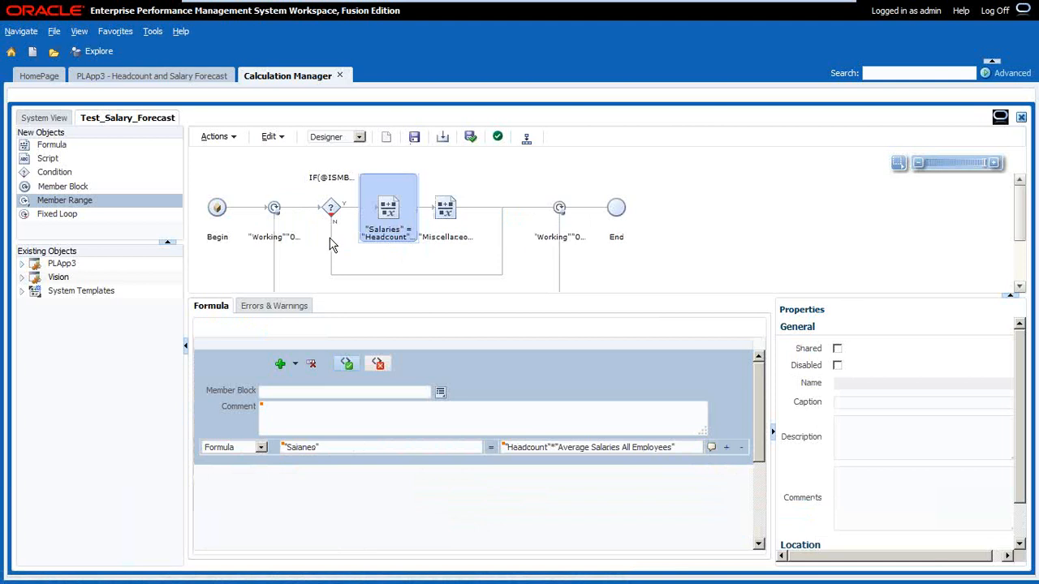
click(329, 136)
click(324, 158)
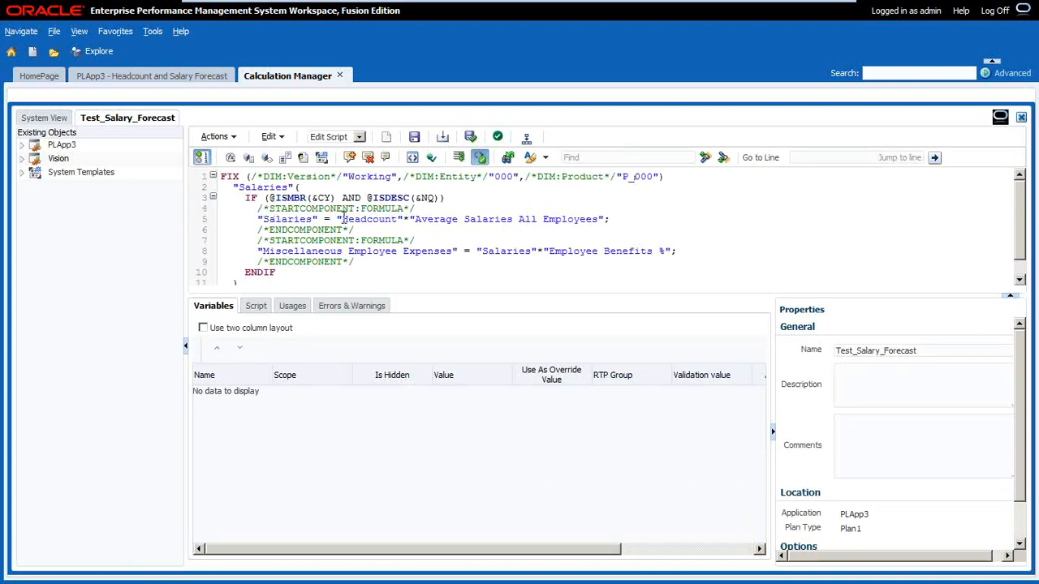
text(()
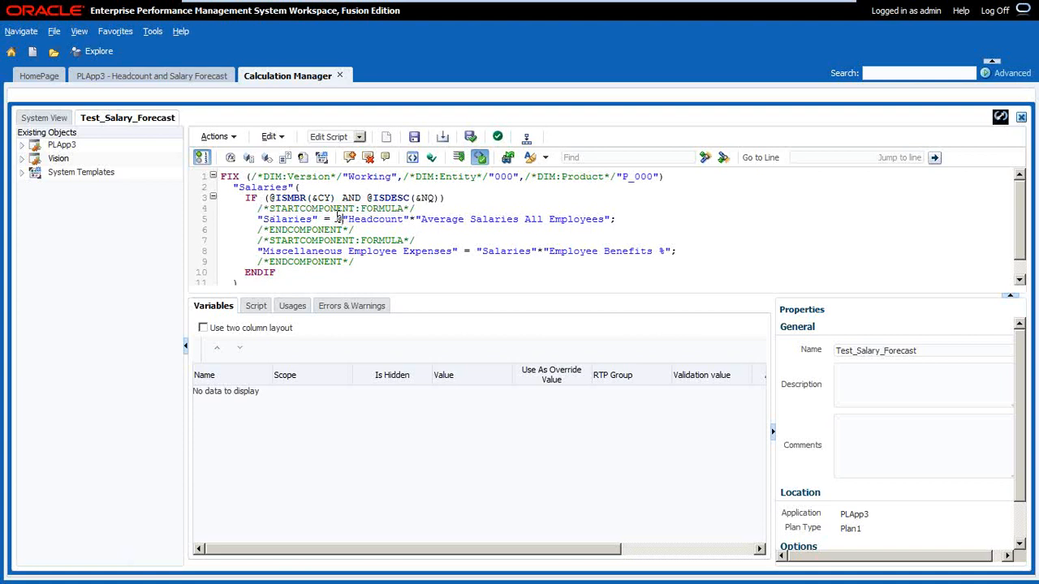
text(Round)
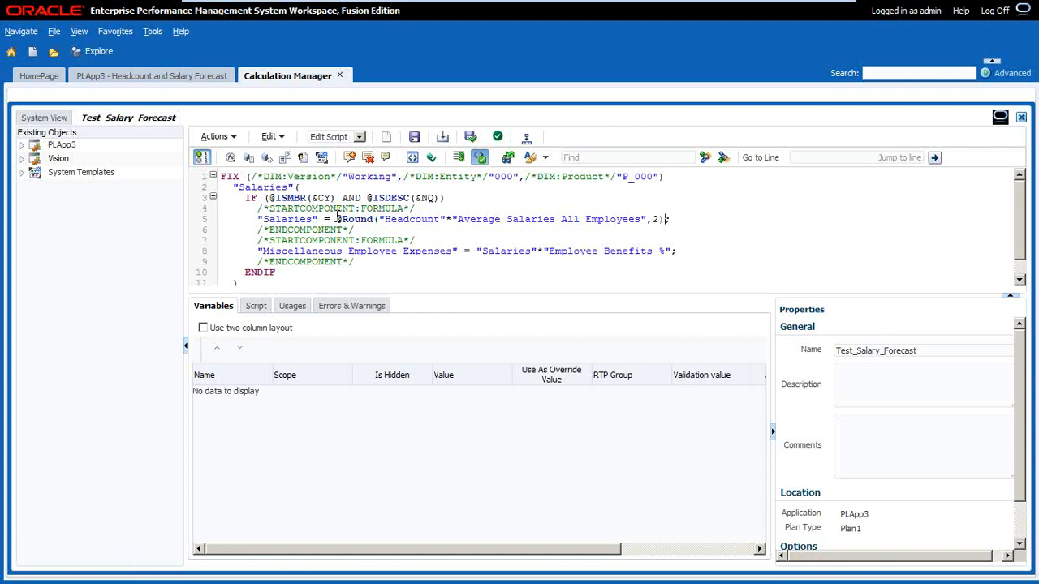
click(414, 136)
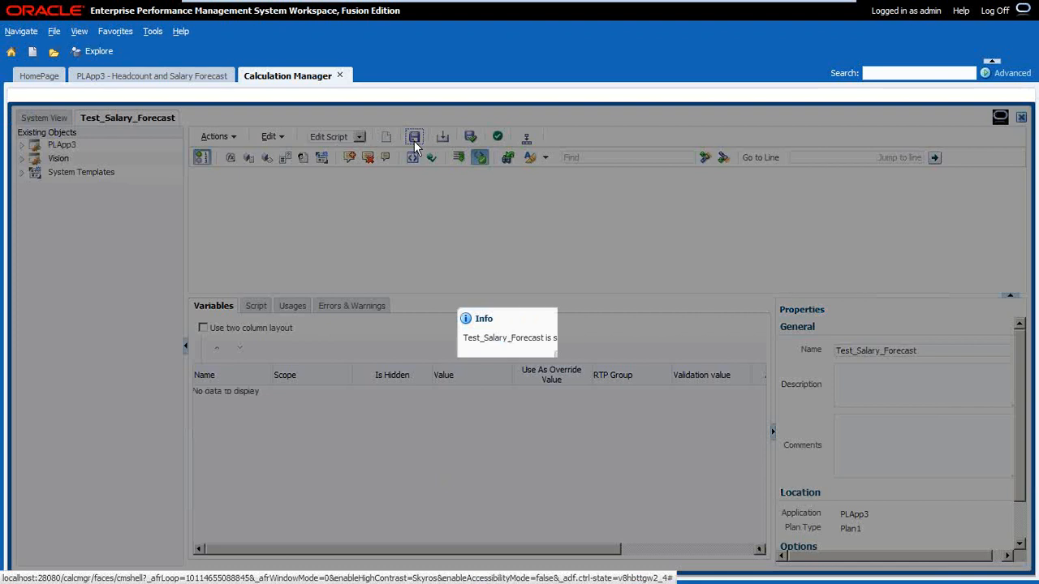
click(566, 359)
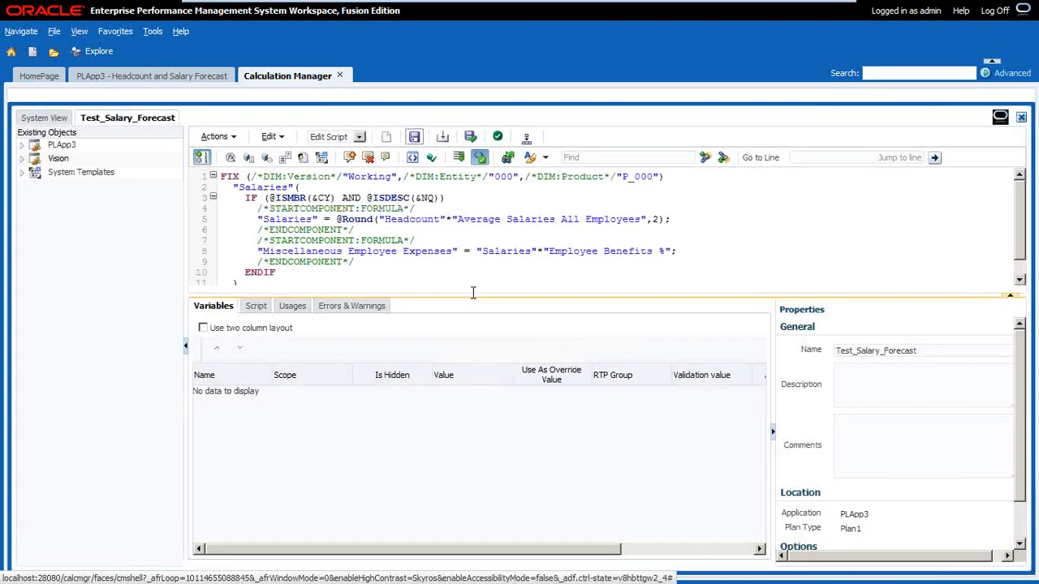
drag(375, 219, 337, 219)
key(ctrl+c)
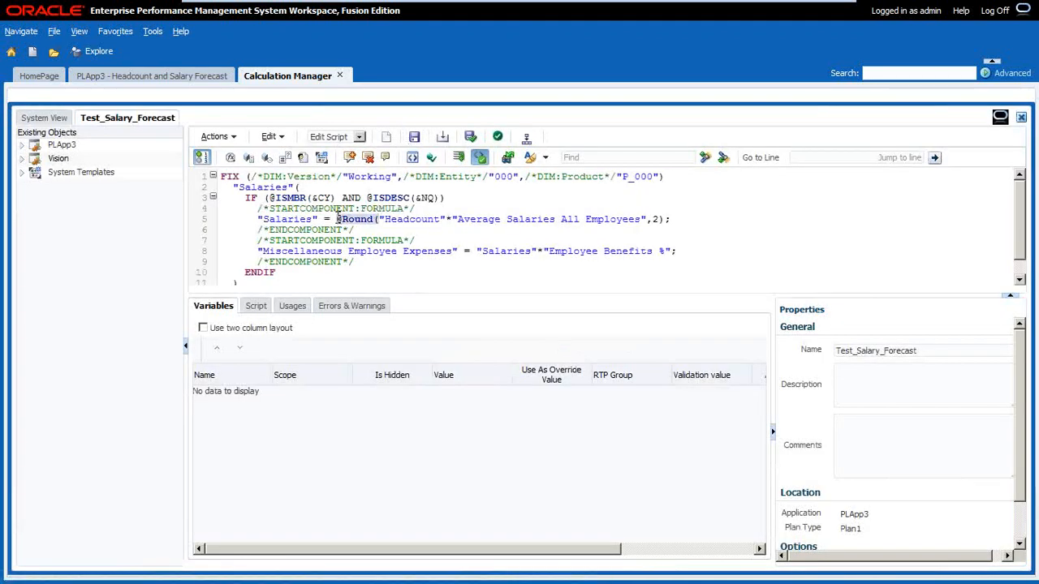
click(476, 251)
key(ctrl+v)
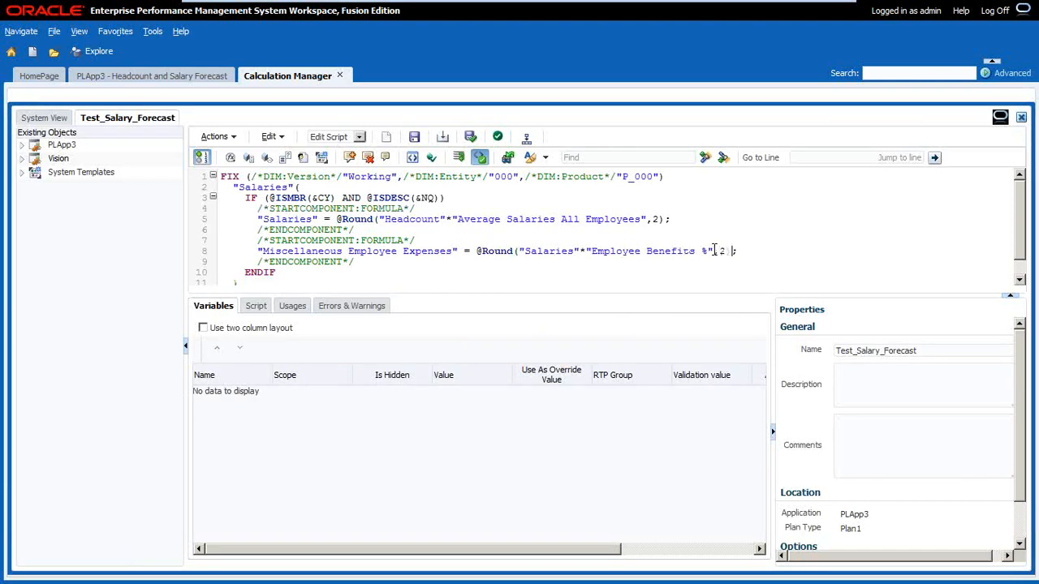
click(416, 137)
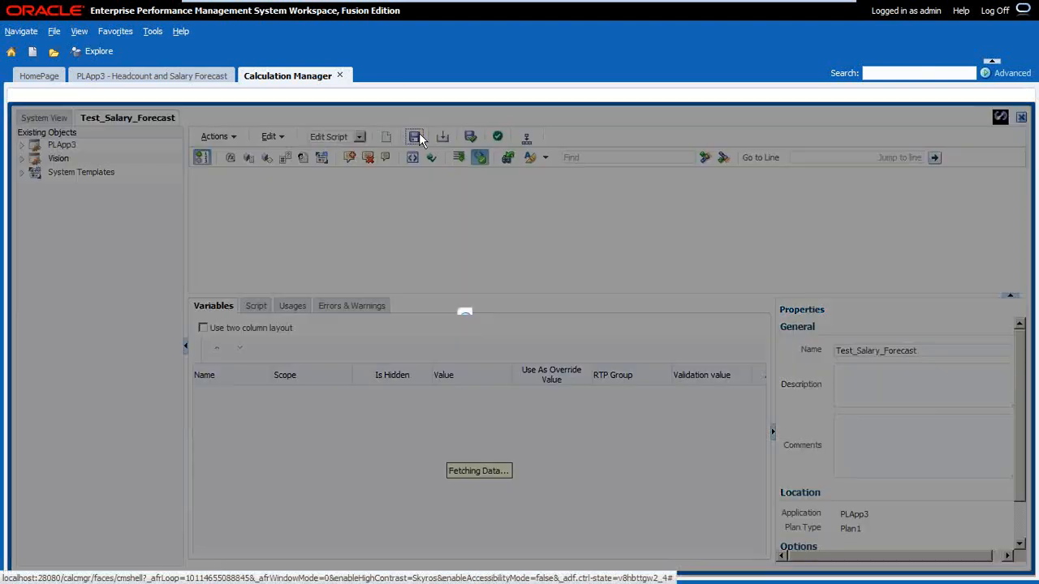
click(567, 360)
Validate the Test_Salary_Forecast rule and deploy it from the Deployment View
click(472, 137)
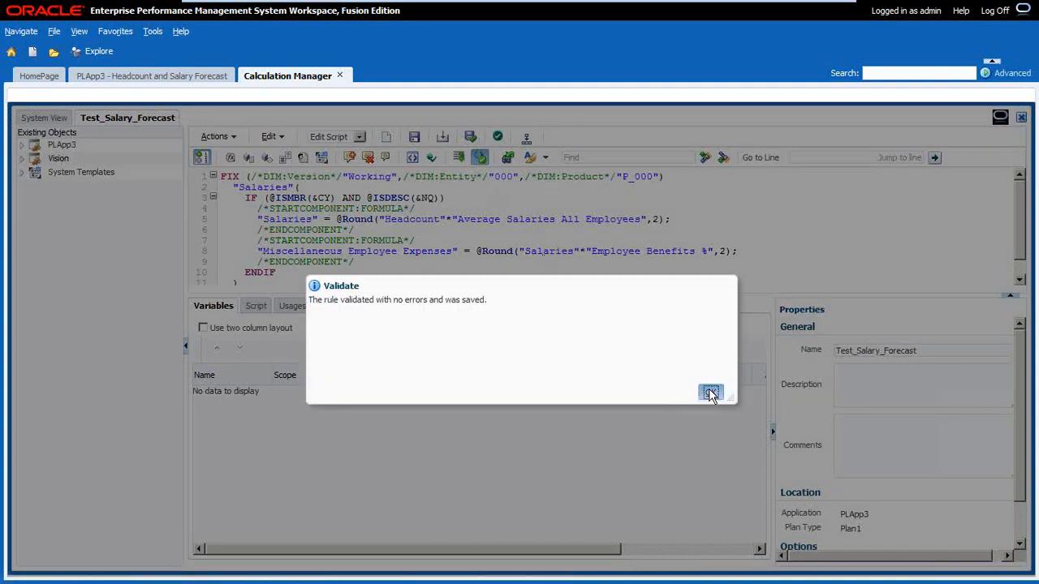
click(710, 390)
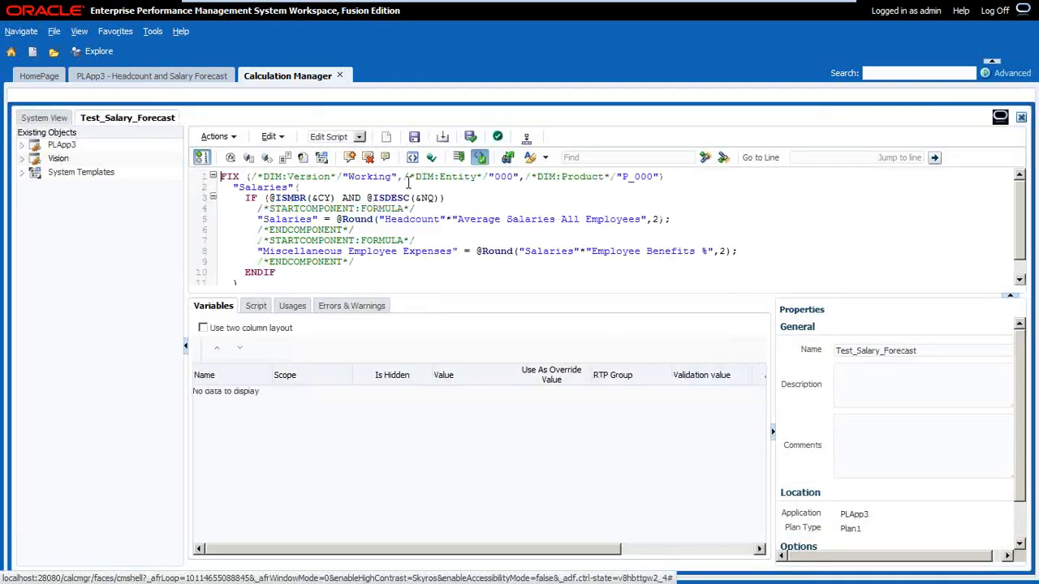
click(47, 119)
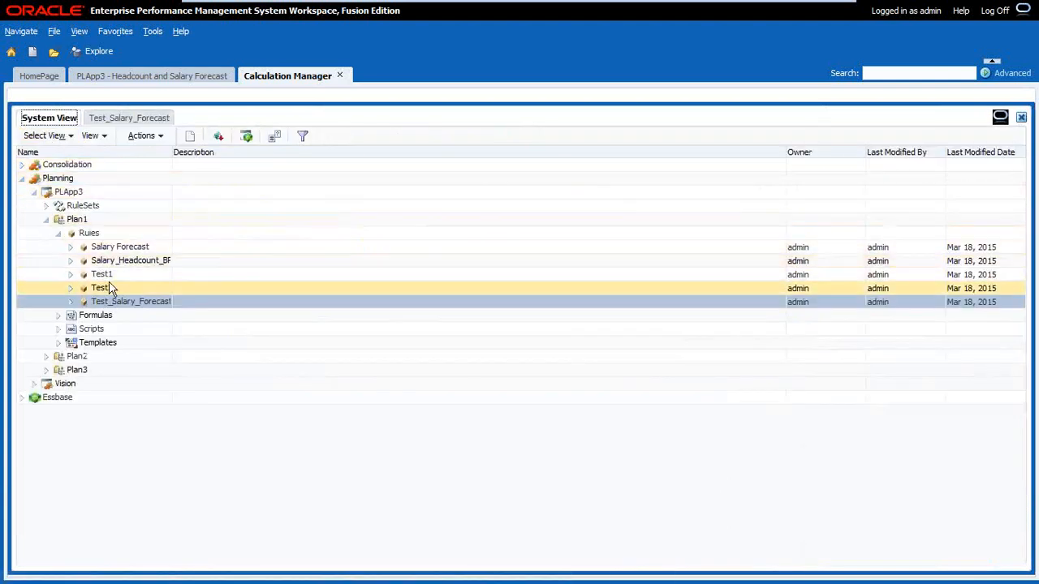
click(51, 134)
click(57, 170)
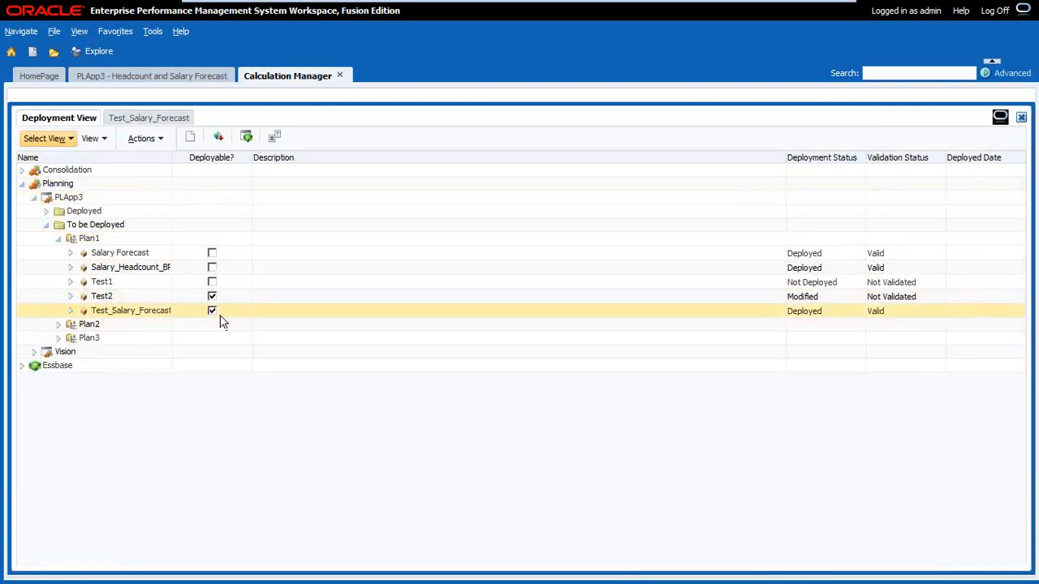
right_click(142, 315)
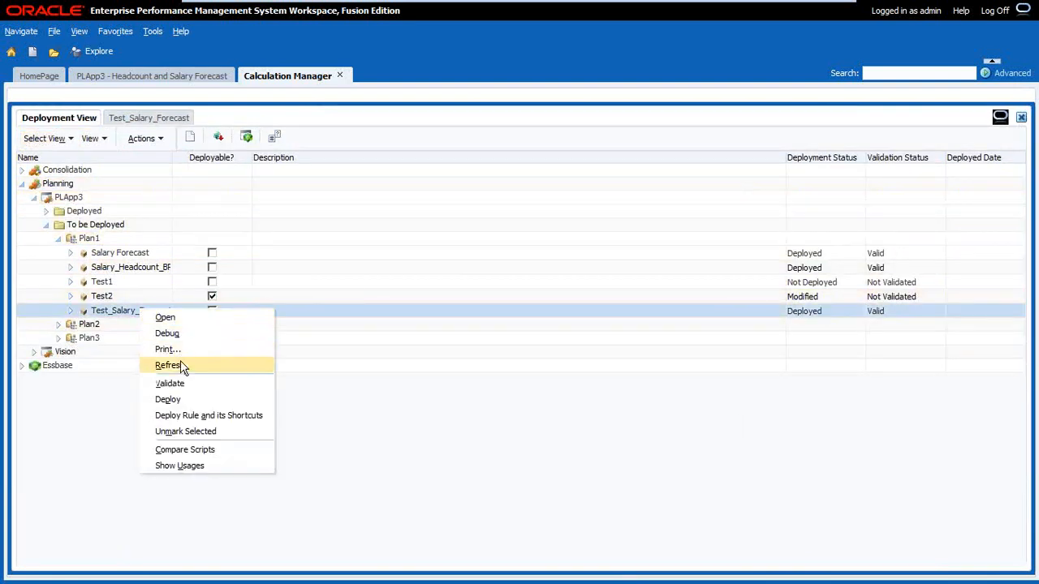
click(181, 400)
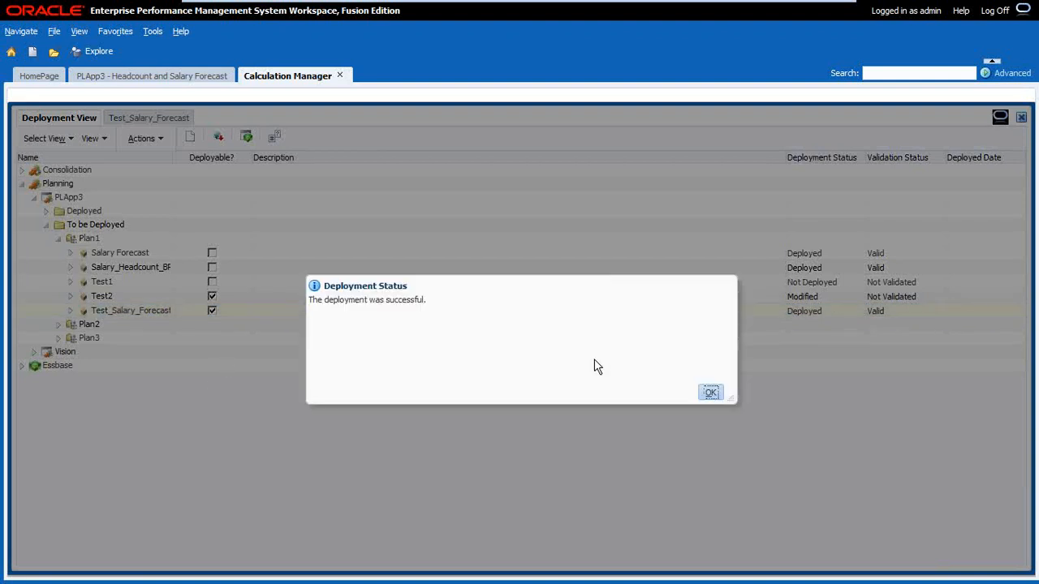
click(710, 393)
mouse_move(684, 7)
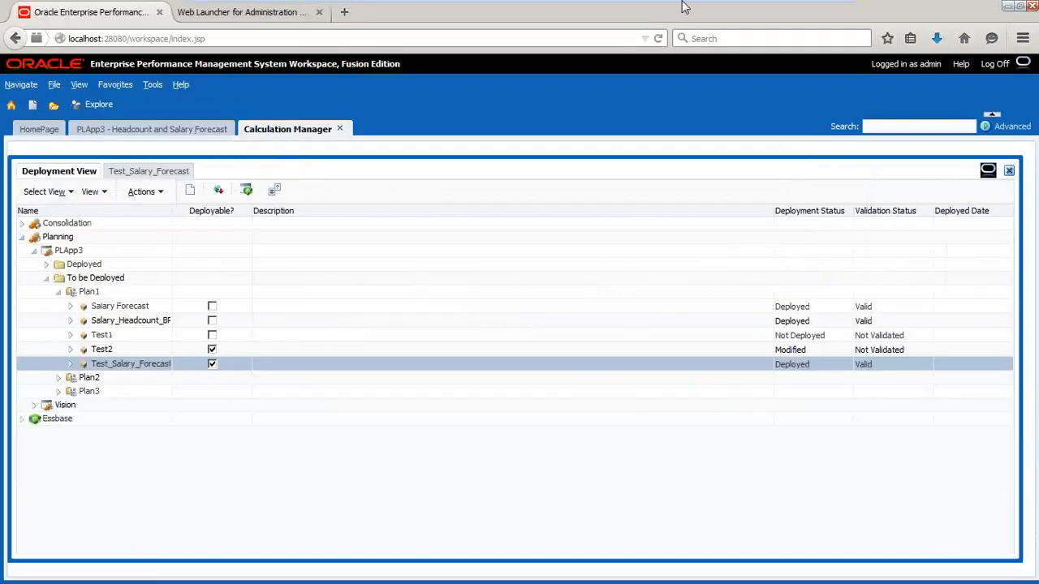
click(797, 9)
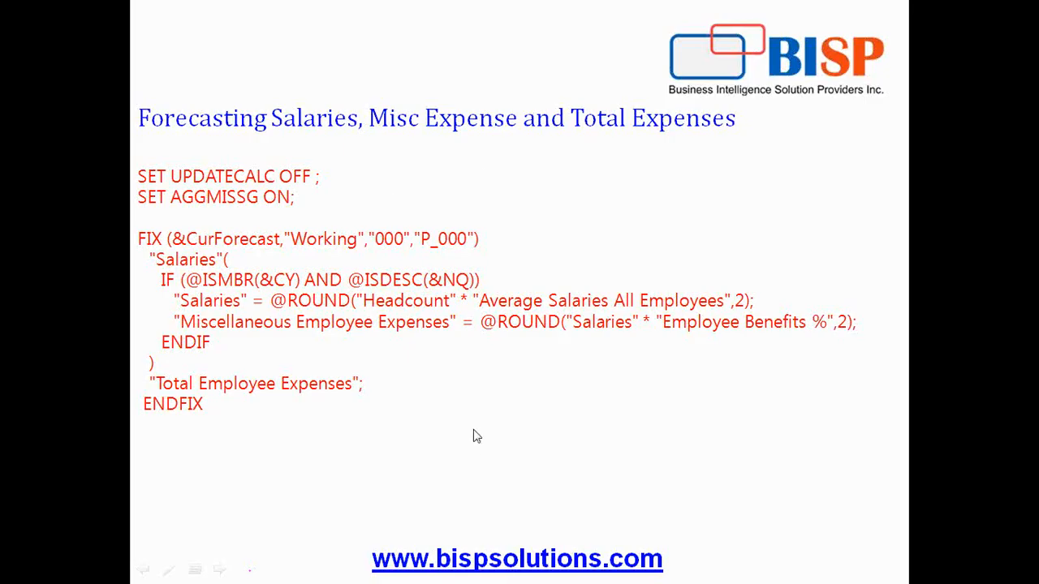
key(super)
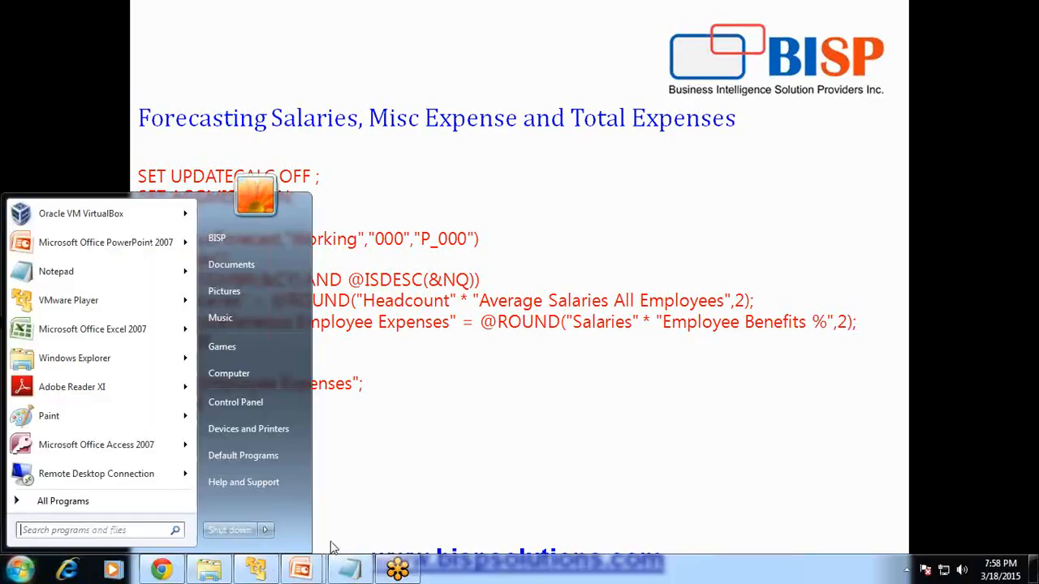
click(263, 574)
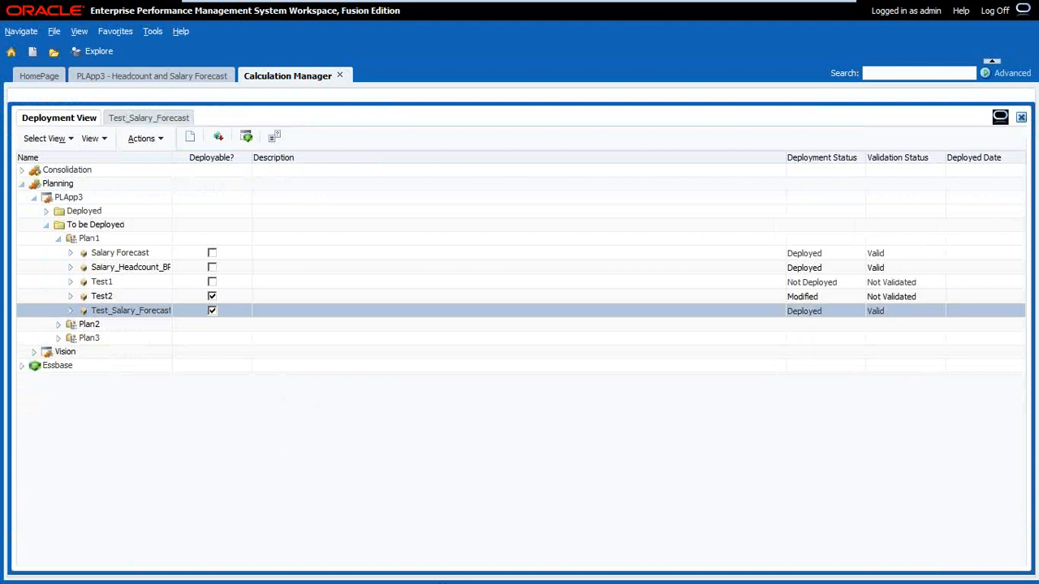
Switch to Essbase Administration Services and clear all data from PLApp3's Plan1 database
key(alt+Tab)
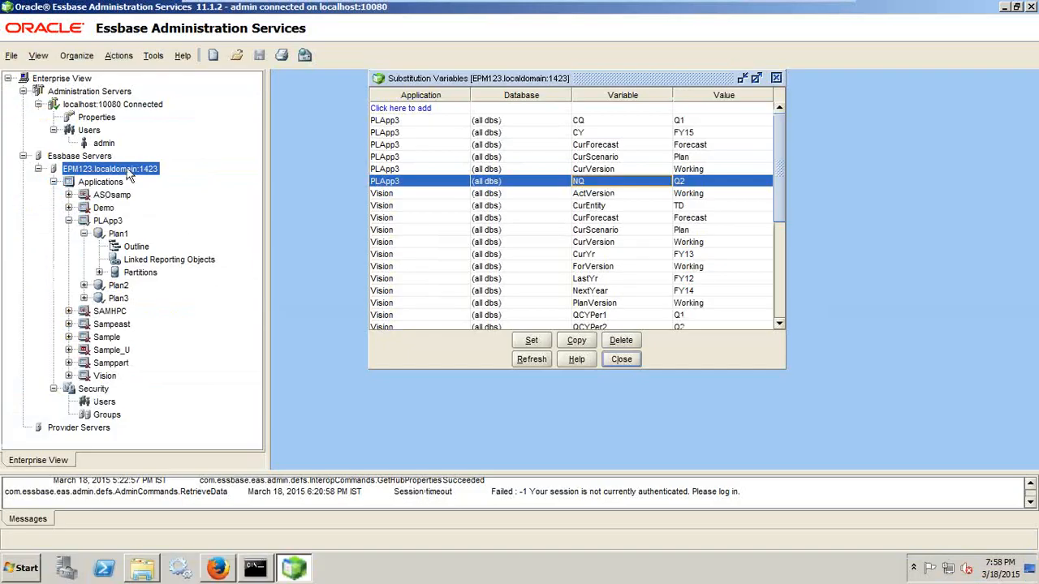
right_click(108, 234)
mouse_move(151, 278)
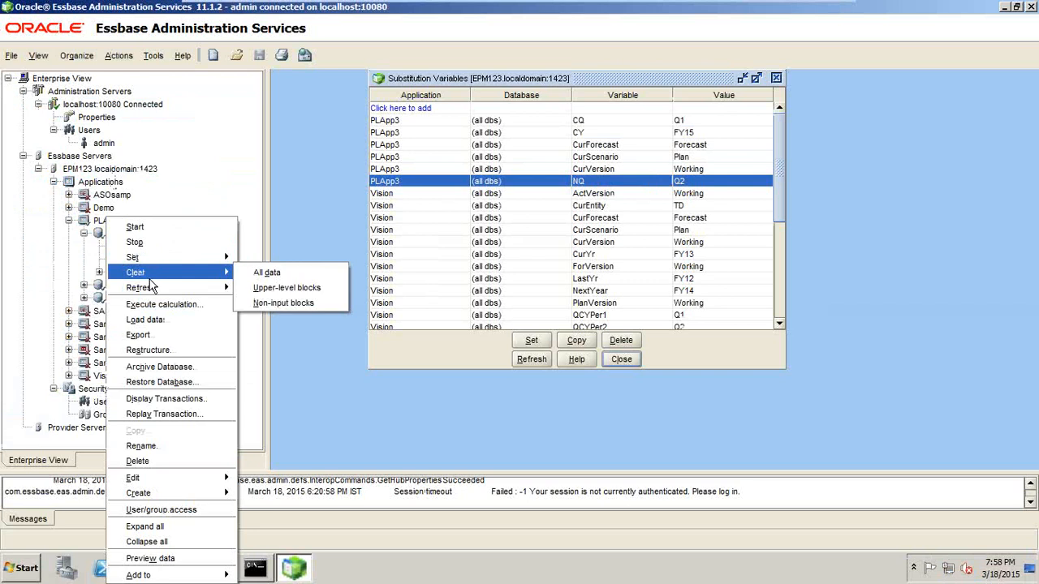
click(268, 272)
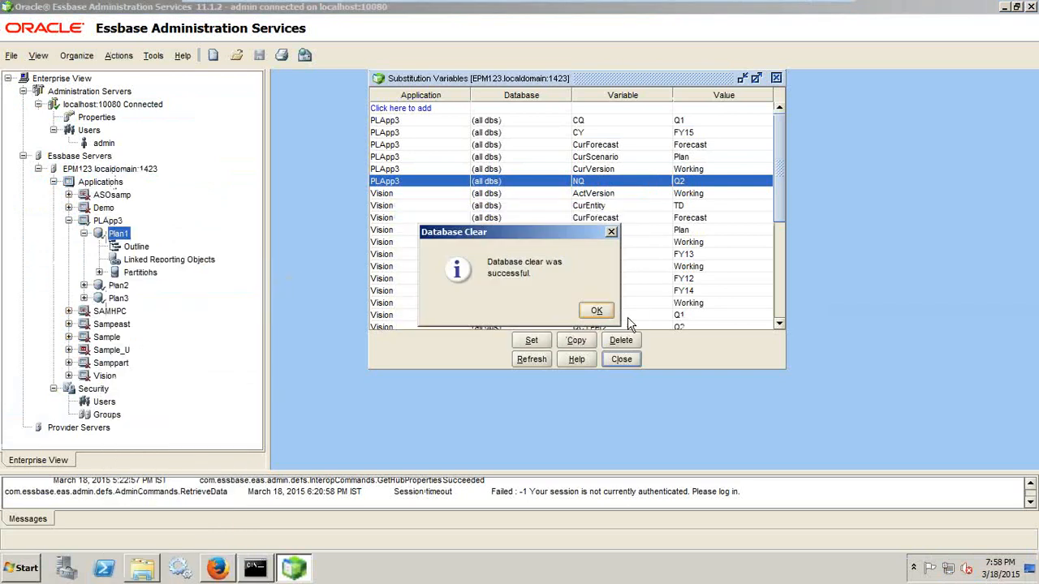
click(597, 311)
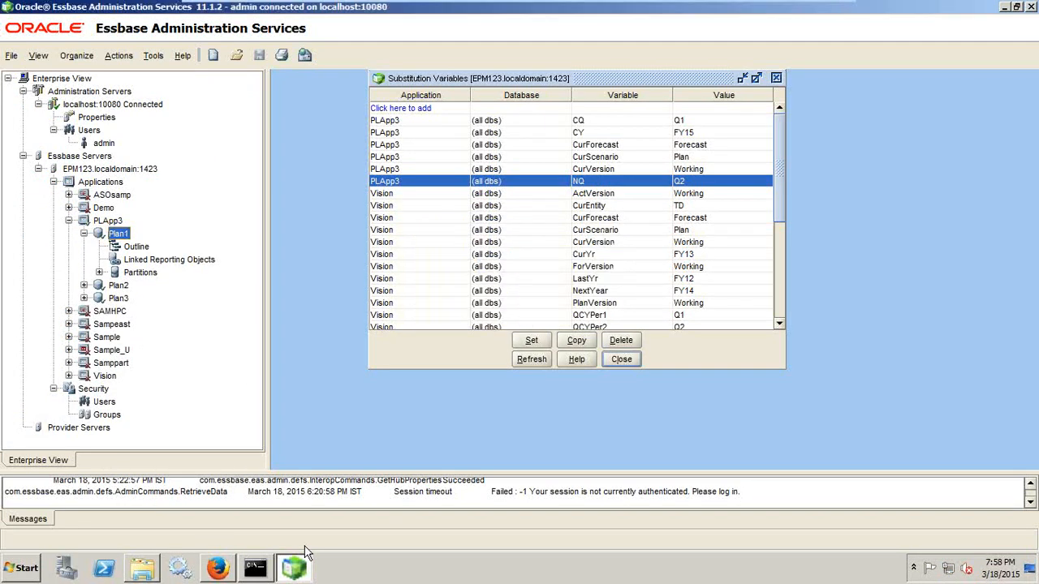
Switch back to EPM Workspace in Firefox and refresh the Headcount and Salary Forecast form
click(225, 570)
click(160, 118)
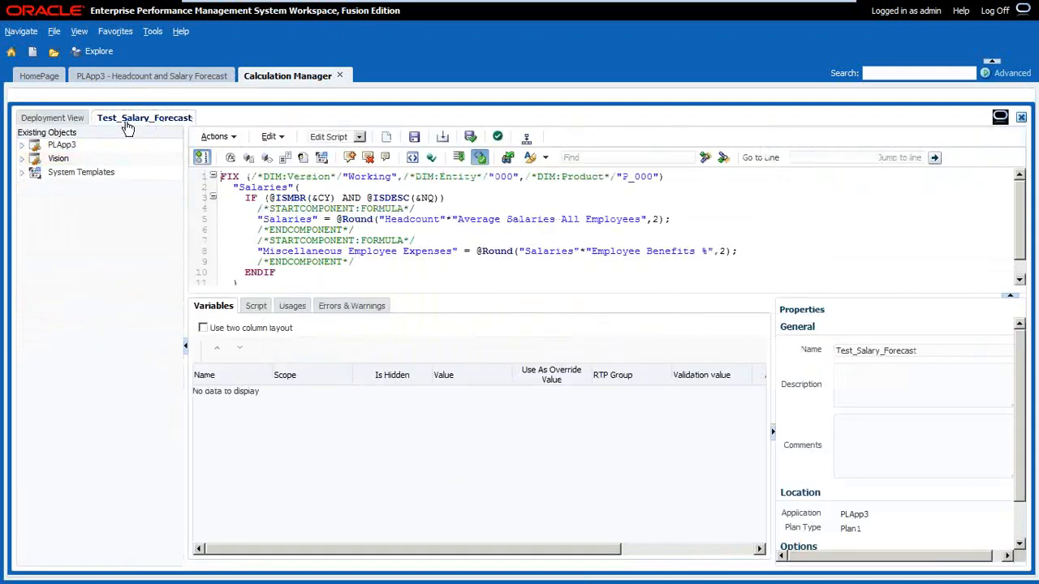
click(157, 75)
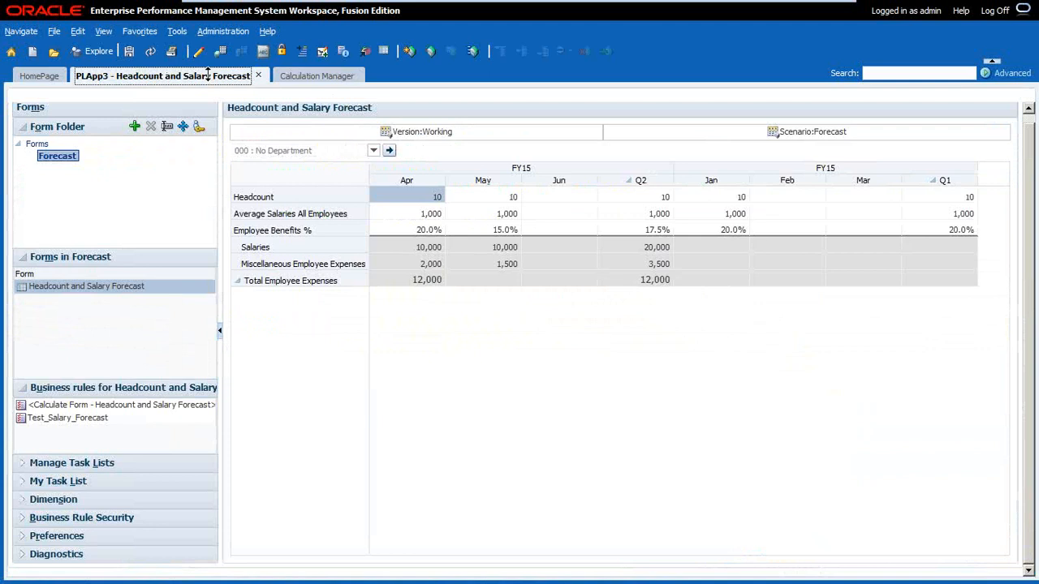
click(151, 51)
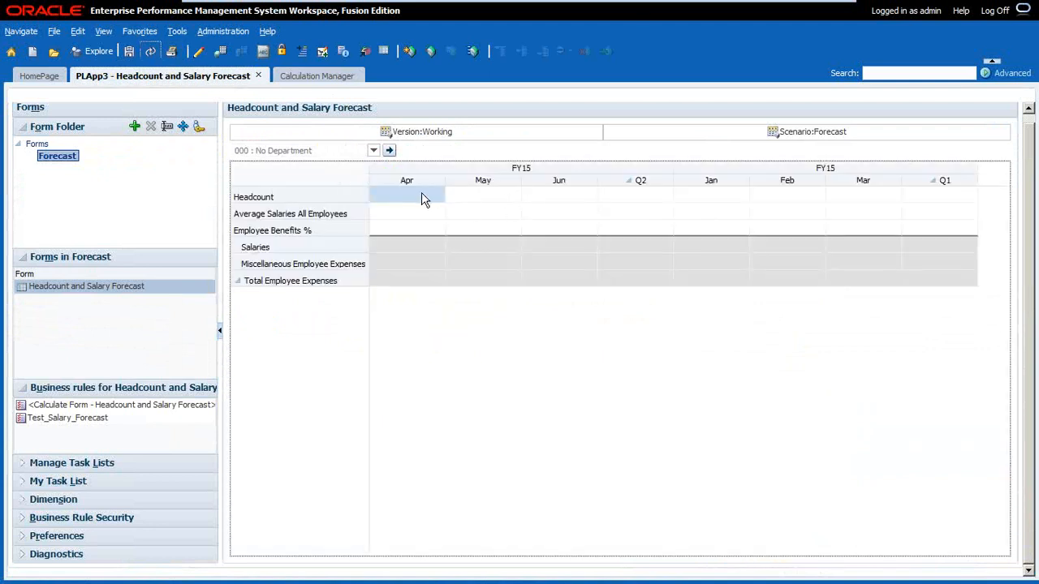
Enter the FY15 April inputs: Headcount 5, Average Salaries All Employees 1000 and Employee Benefits 20%
click(422, 198)
text(5)
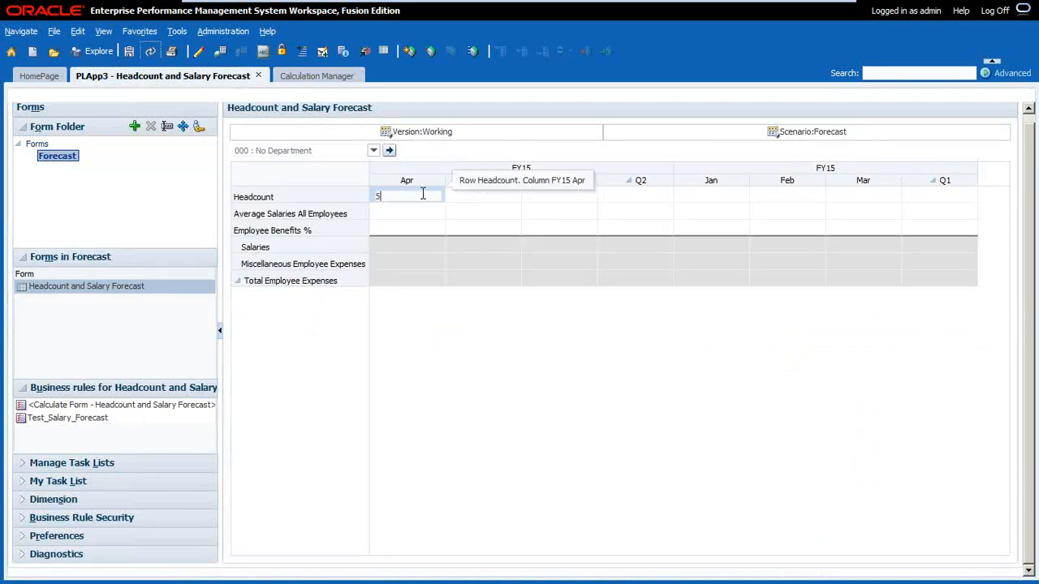
key(Return)
text(1000)
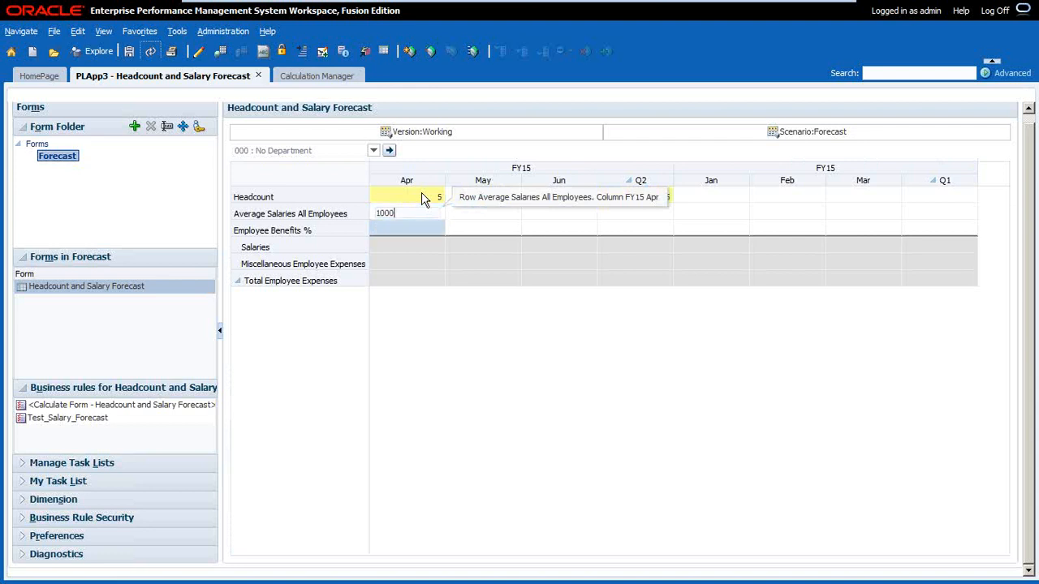
key(Return)
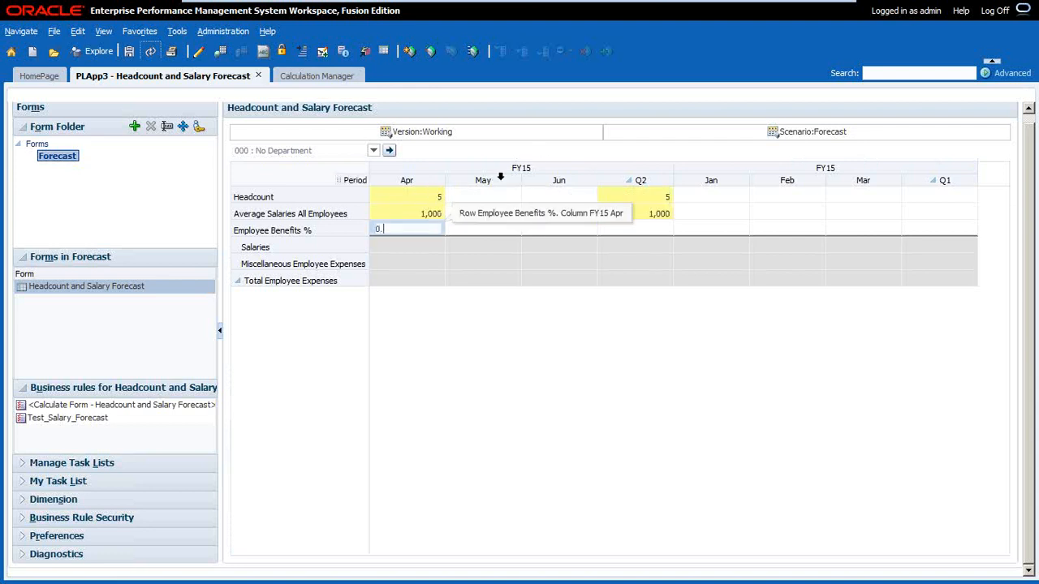
key(Return)
Enter the FY15 May inputs: Headcount 10, Average Salaries All Employees 1,000 and Employee Benefits 0.15
click(490, 197)
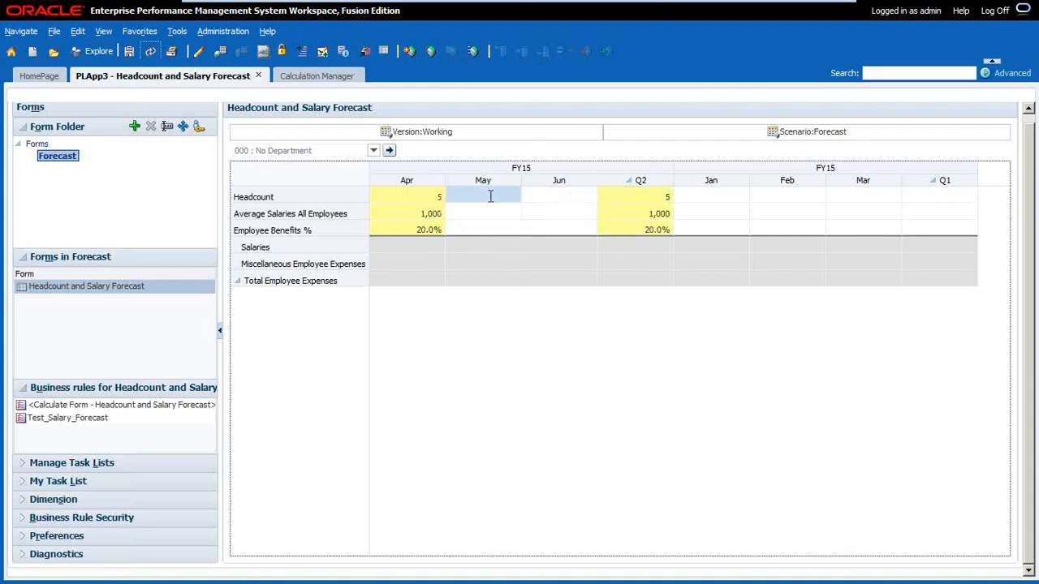
text(10)
key(Return)
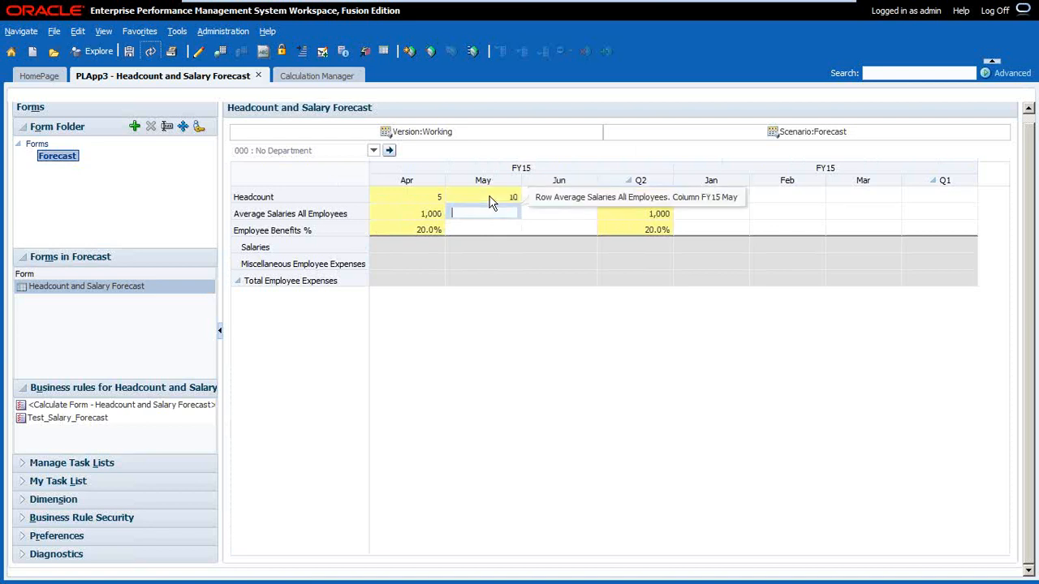
text(1,0)
text(00)
key(Return)
text(0.15)
click(498, 302)
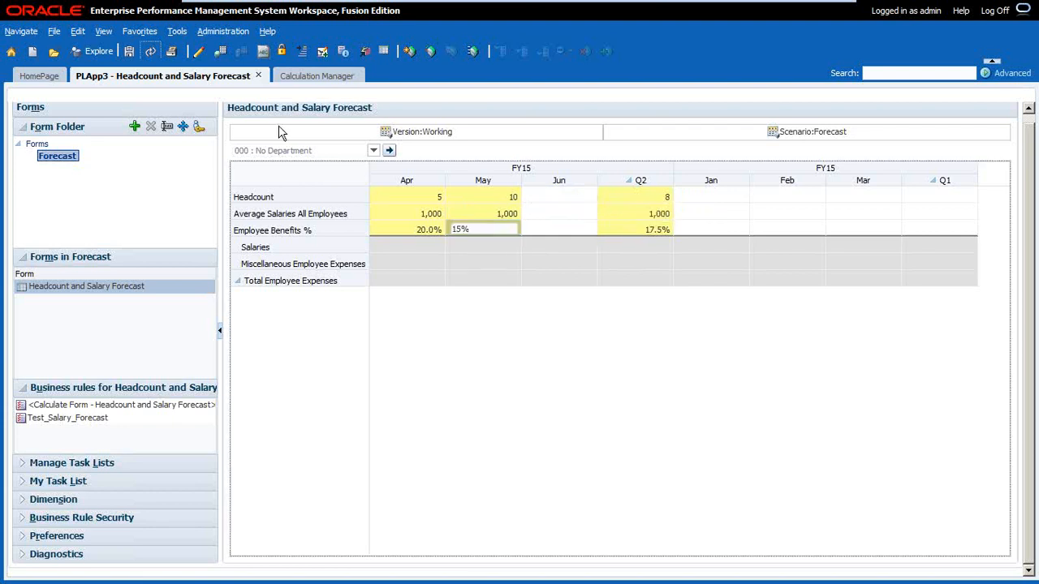
click(496, 281)
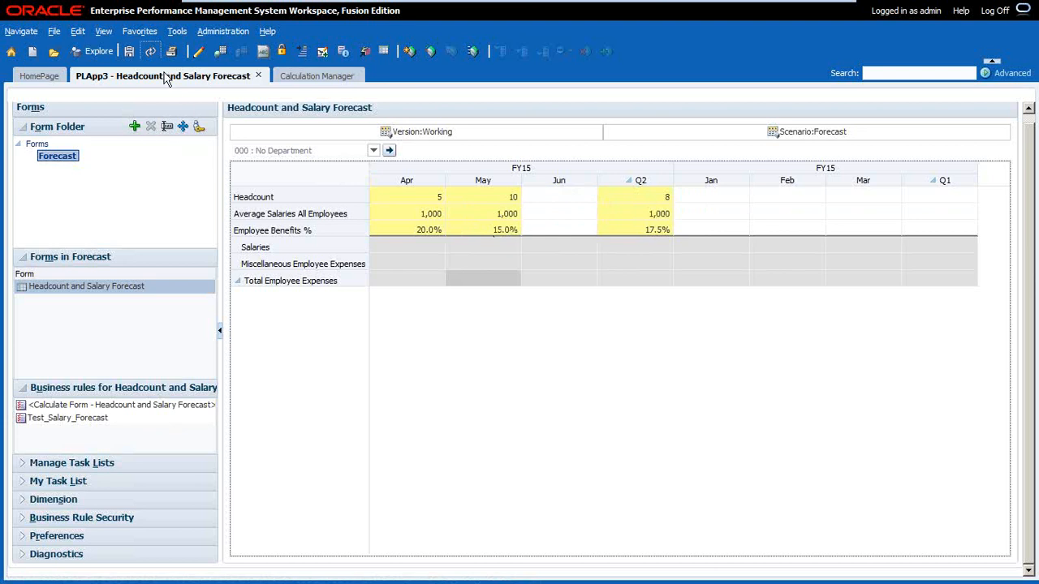
Save the Headcount and Salary Forecast form data so the attached business rule runs
click(129, 51)
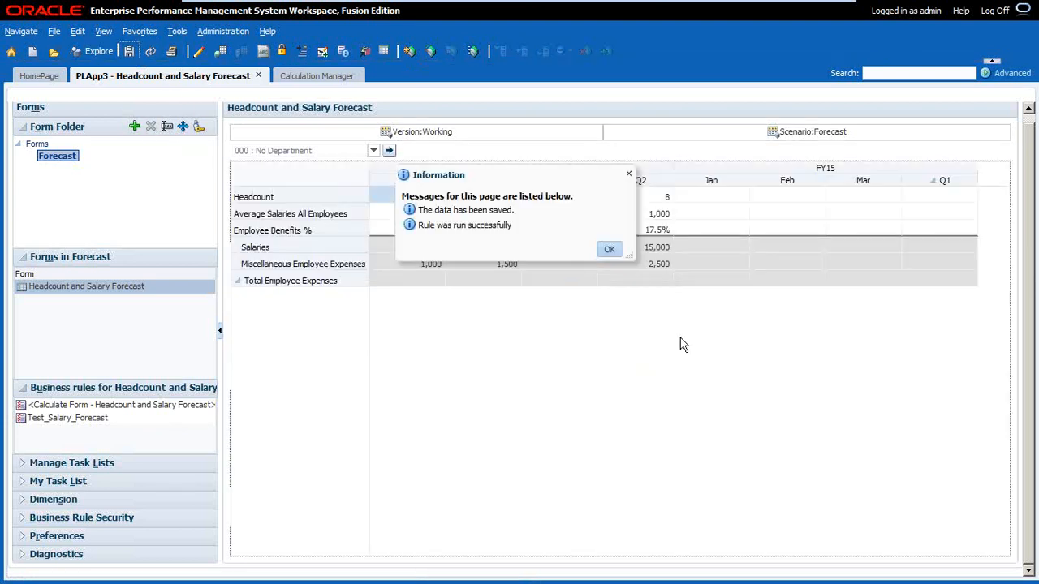
click(609, 249)
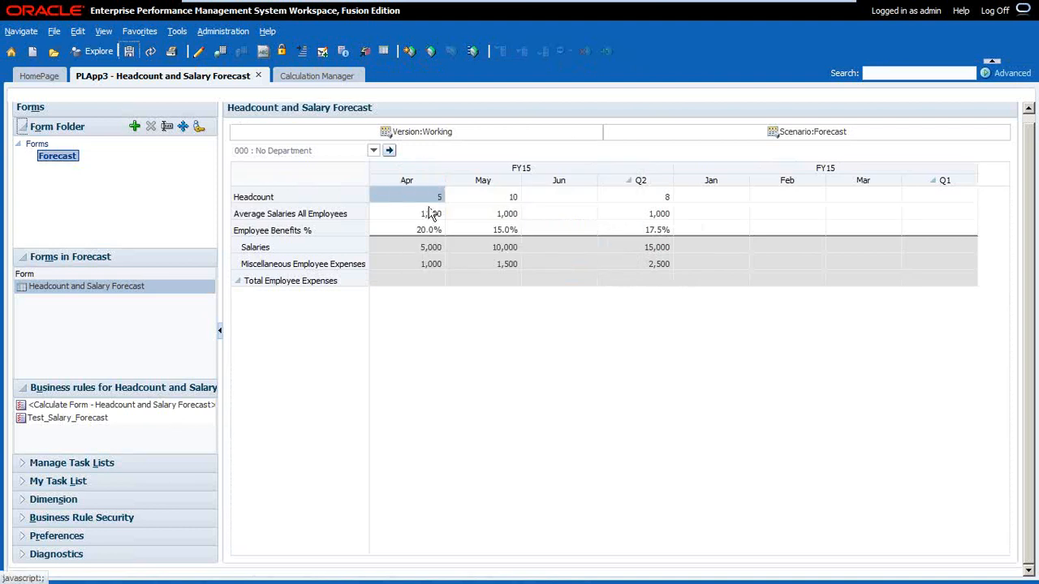
Check the calculated FY15 April and May Salaries and Miscellaneous Employee Expenses against the April inputs in the forecast form
click(430, 250)
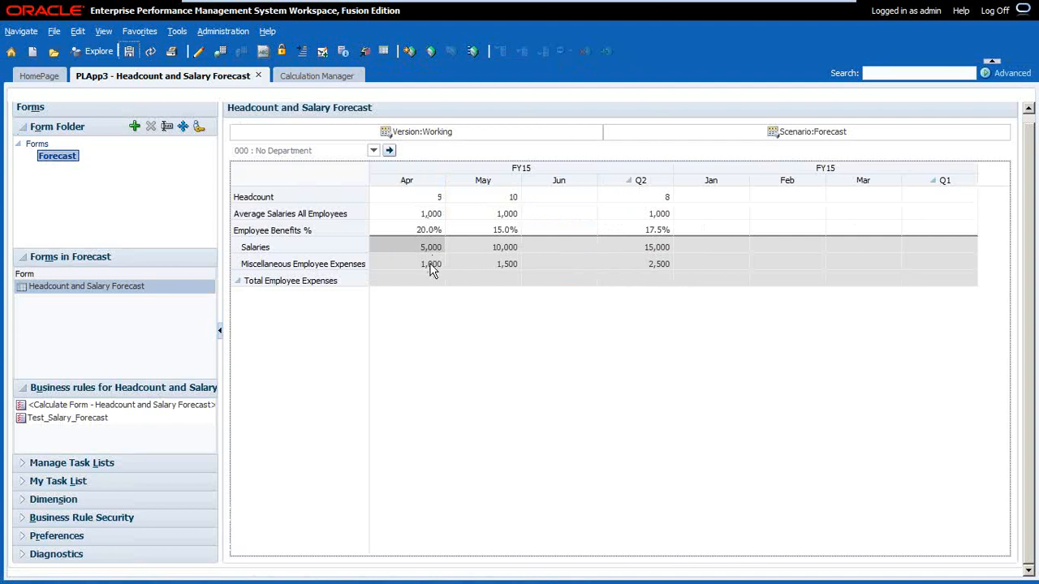
click(431, 265)
drag(431, 247, 436, 262)
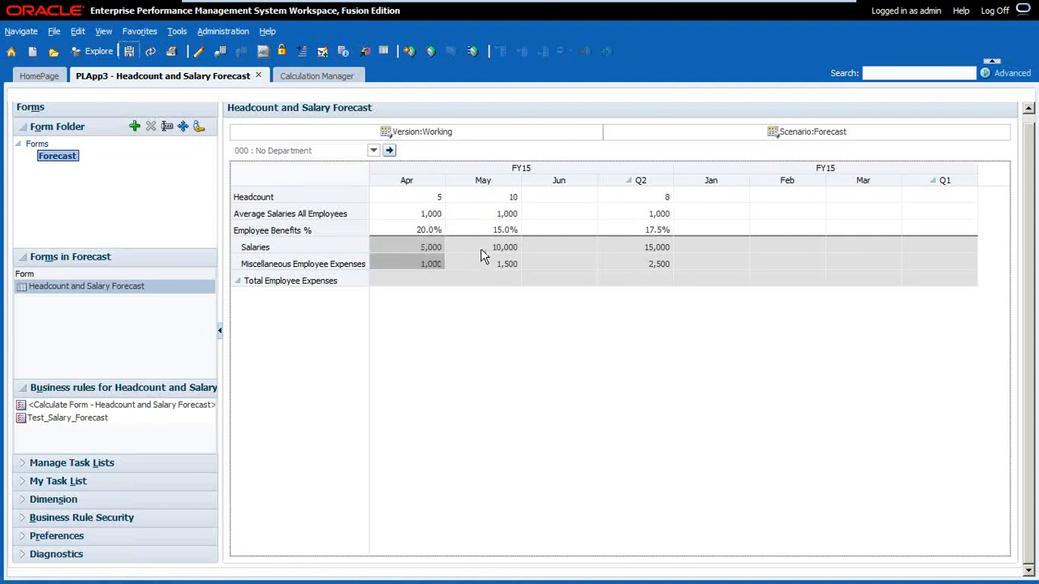
click(503, 249)
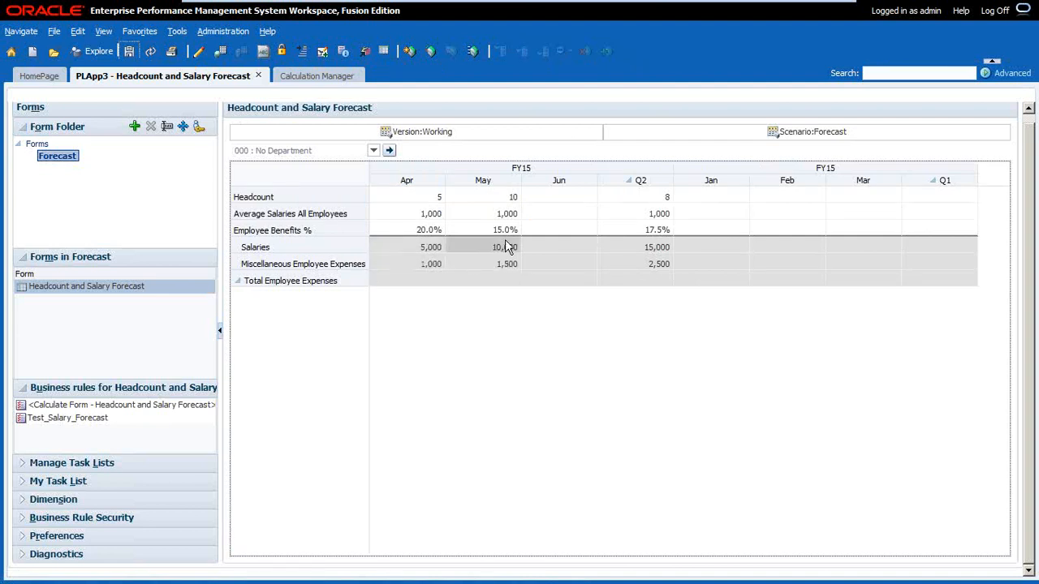
drag(441, 199, 435, 232)
right_click(434, 225)
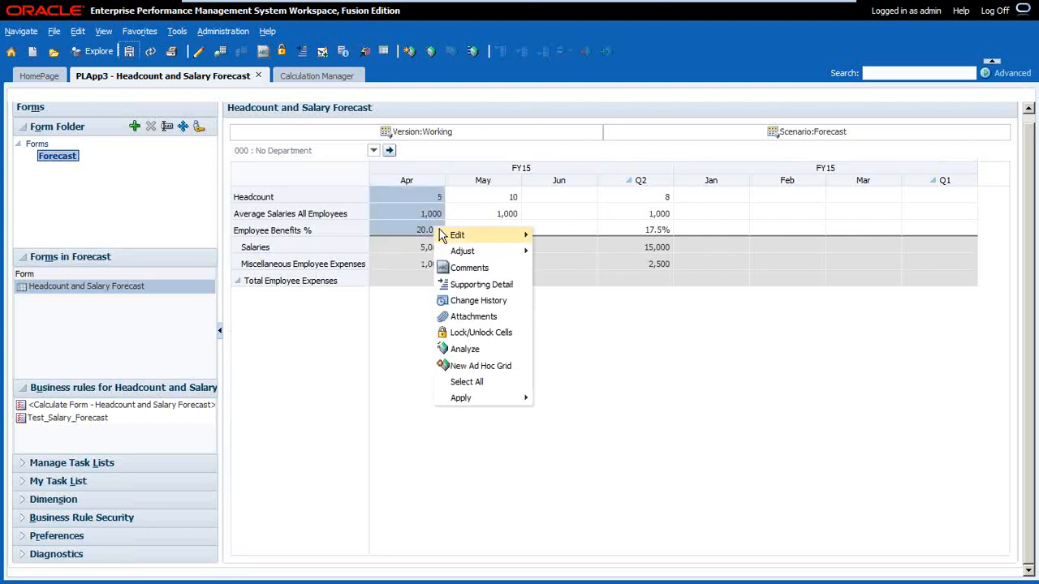
click(701, 199)
Enter the FY15 January inputs Headcount 10, Average Salaries All Employees 1,000 and Employee Benefits 30%, and save the form
click(699, 196)
text(10)
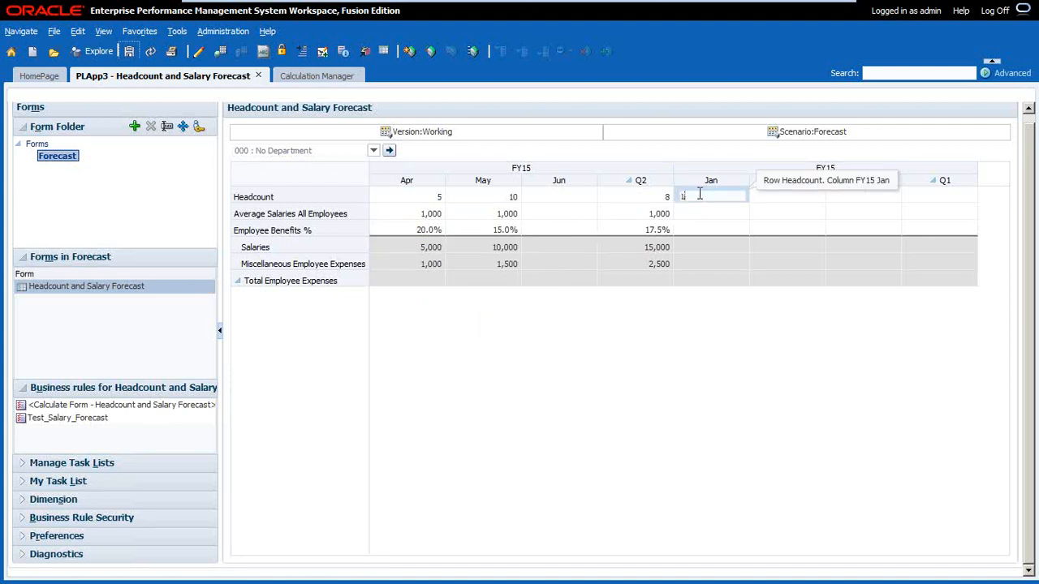
key(Return)
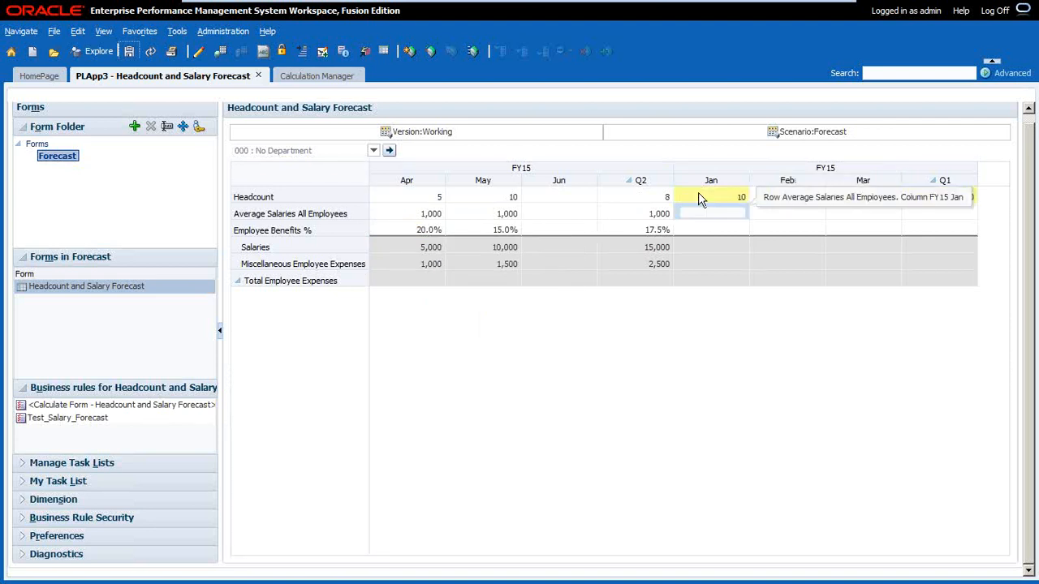
key(Return)
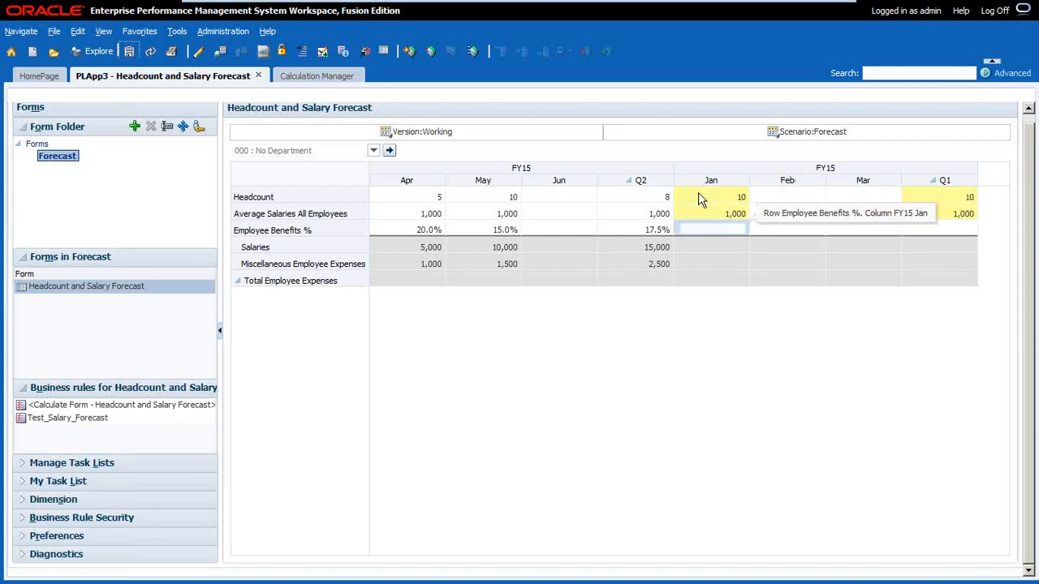
text(30)
key(Return)
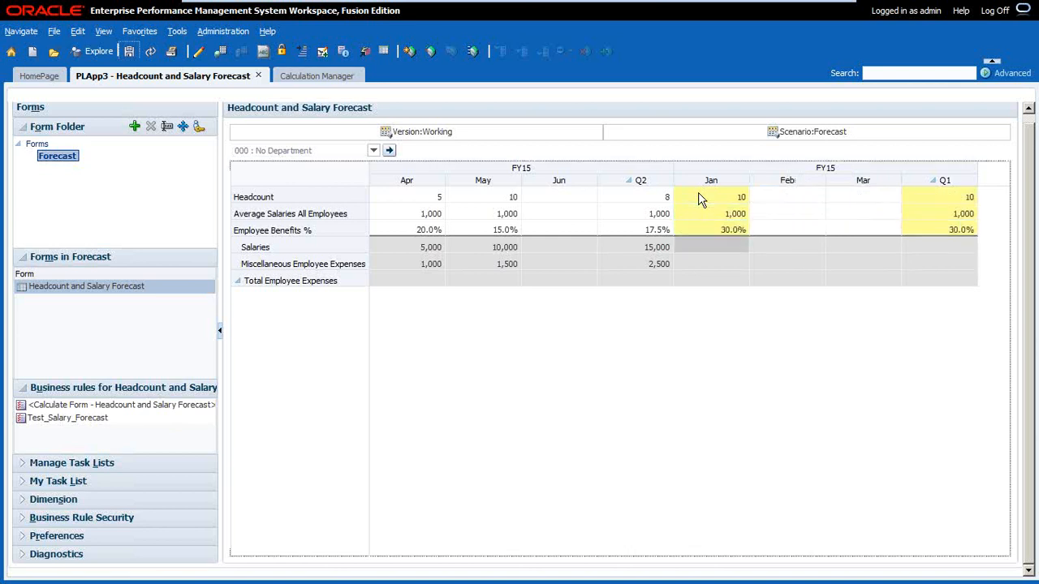
click(129, 51)
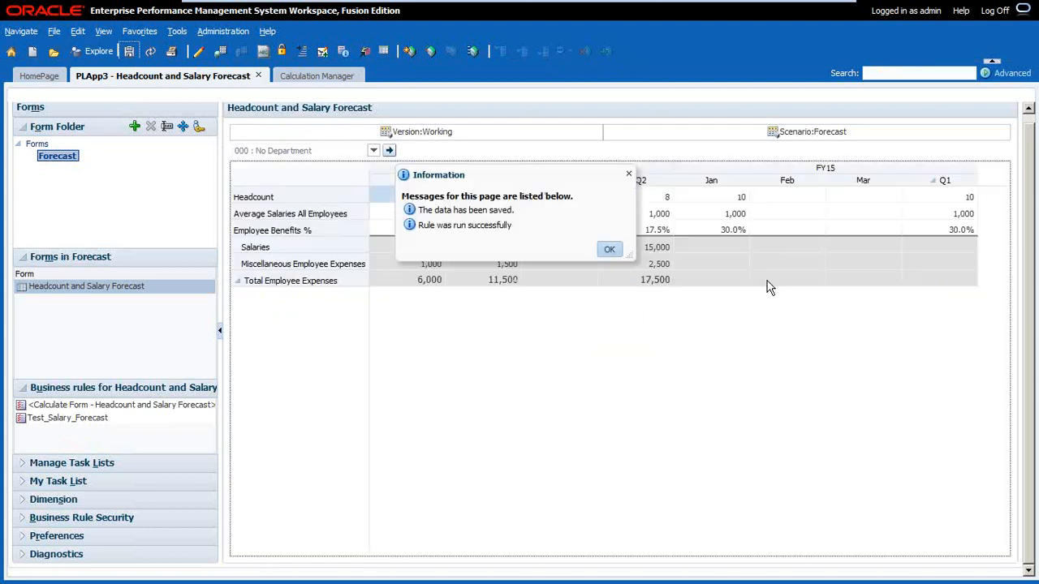
click(608, 249)
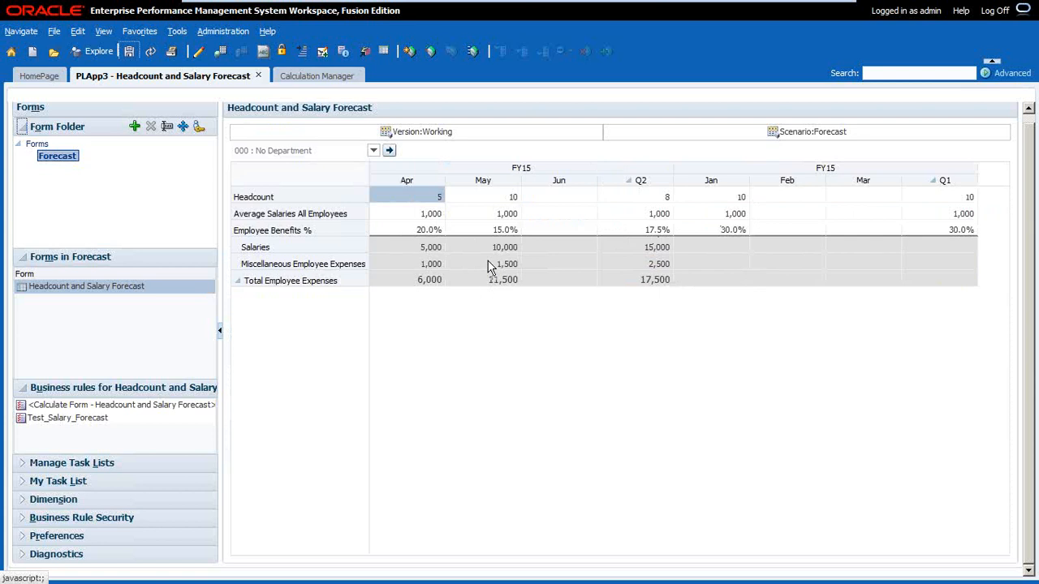
Minimize the EPM123Win64bit virtual machine and advance the slide show to the "Any Question?" slide
mouse_move(777, 3)
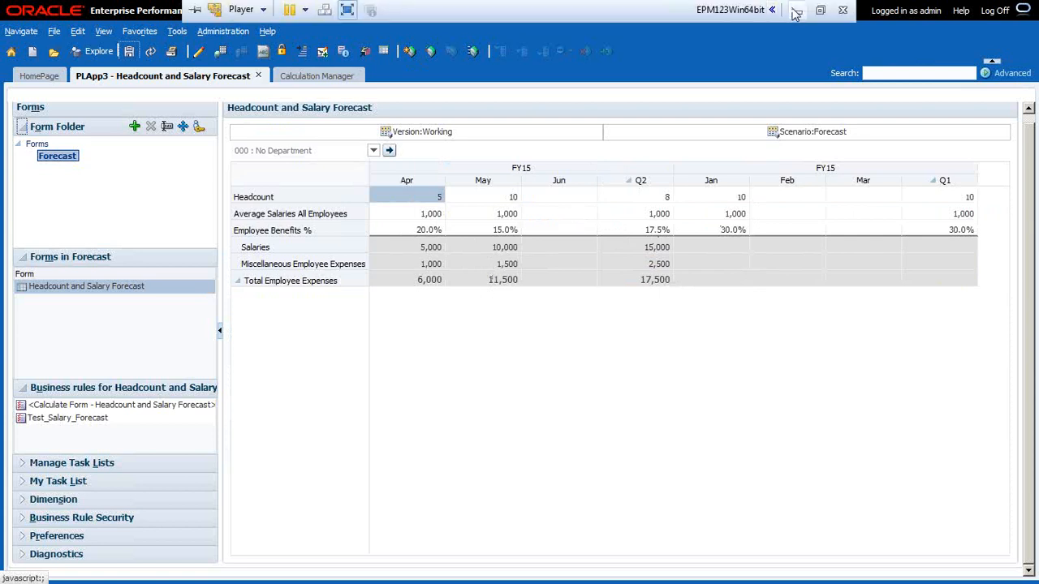
click(795, 12)
click(482, 349)
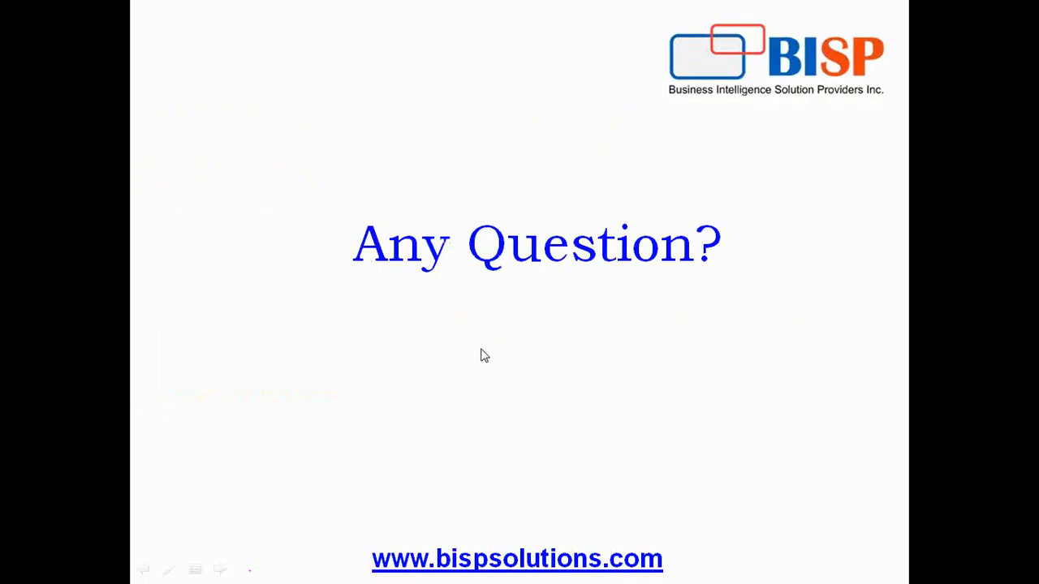